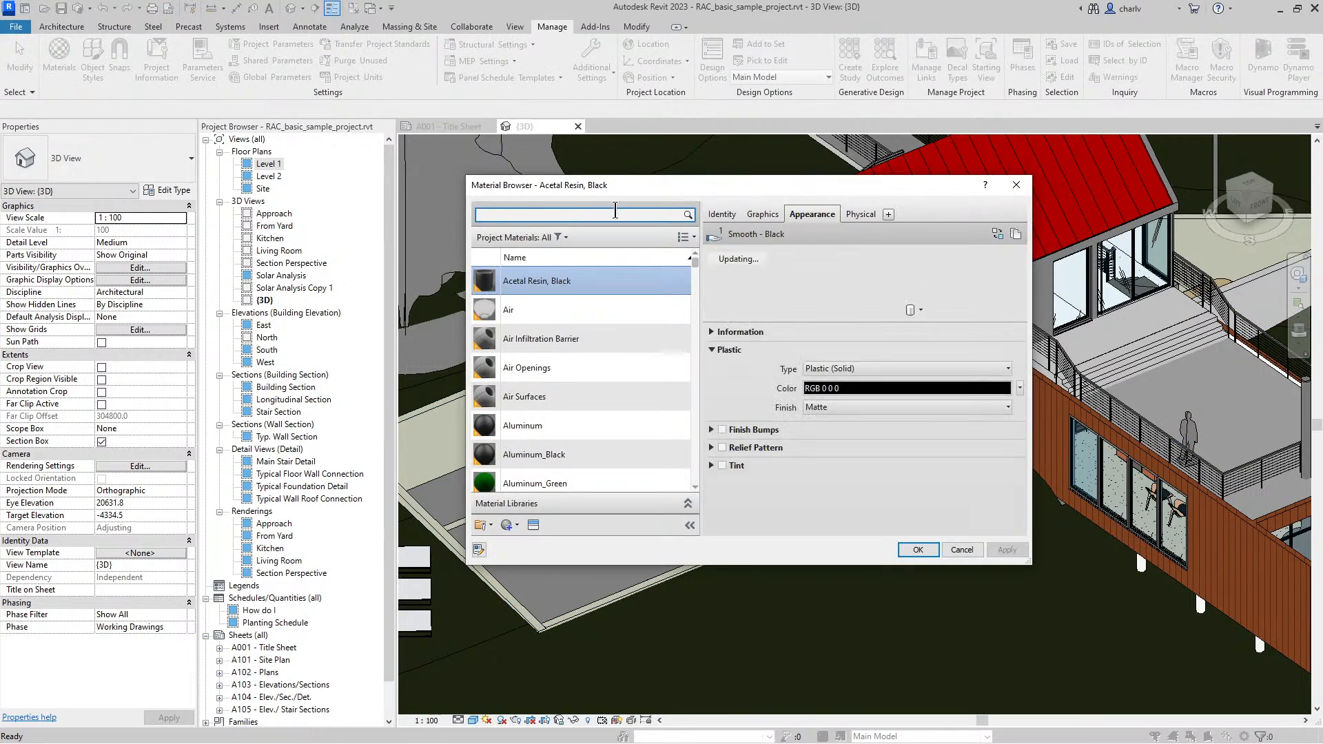
# Step: Enlarge the Material Browser, expand the material libraries and list the Concrete materials under AEC Materials
pyautogui.moveTo(630, 183); pyautogui.dragTo(504, 105)
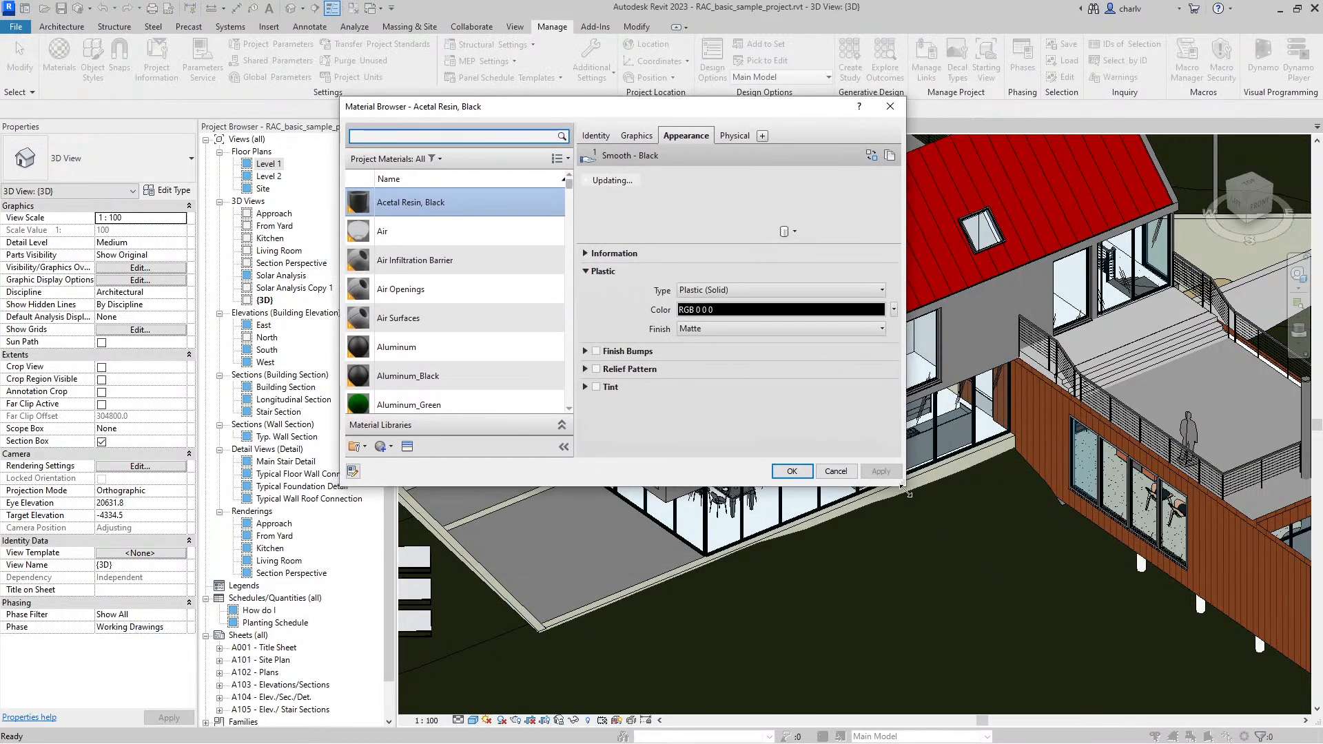
pyautogui.moveTo(911, 496); pyautogui.dragTo(1060, 581)
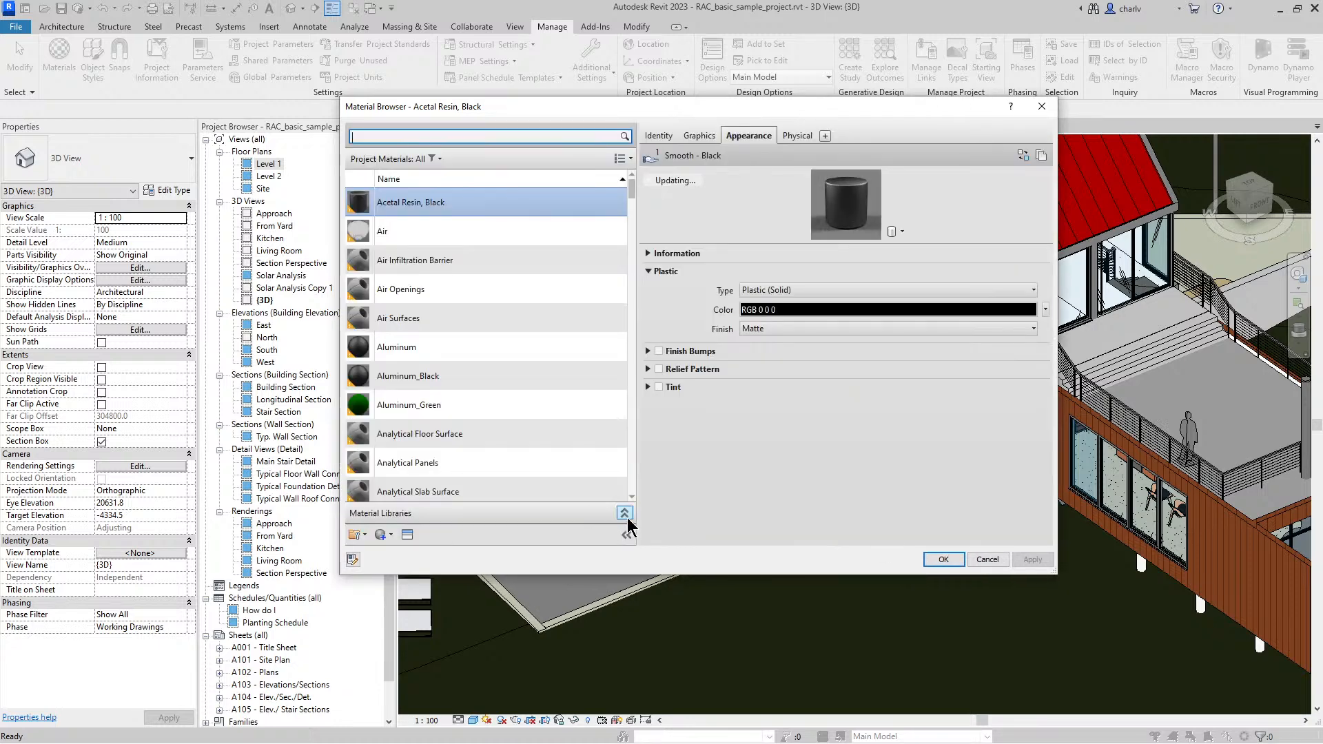
pyautogui.moveTo(518, 467); pyautogui.dragTo(513, 345)
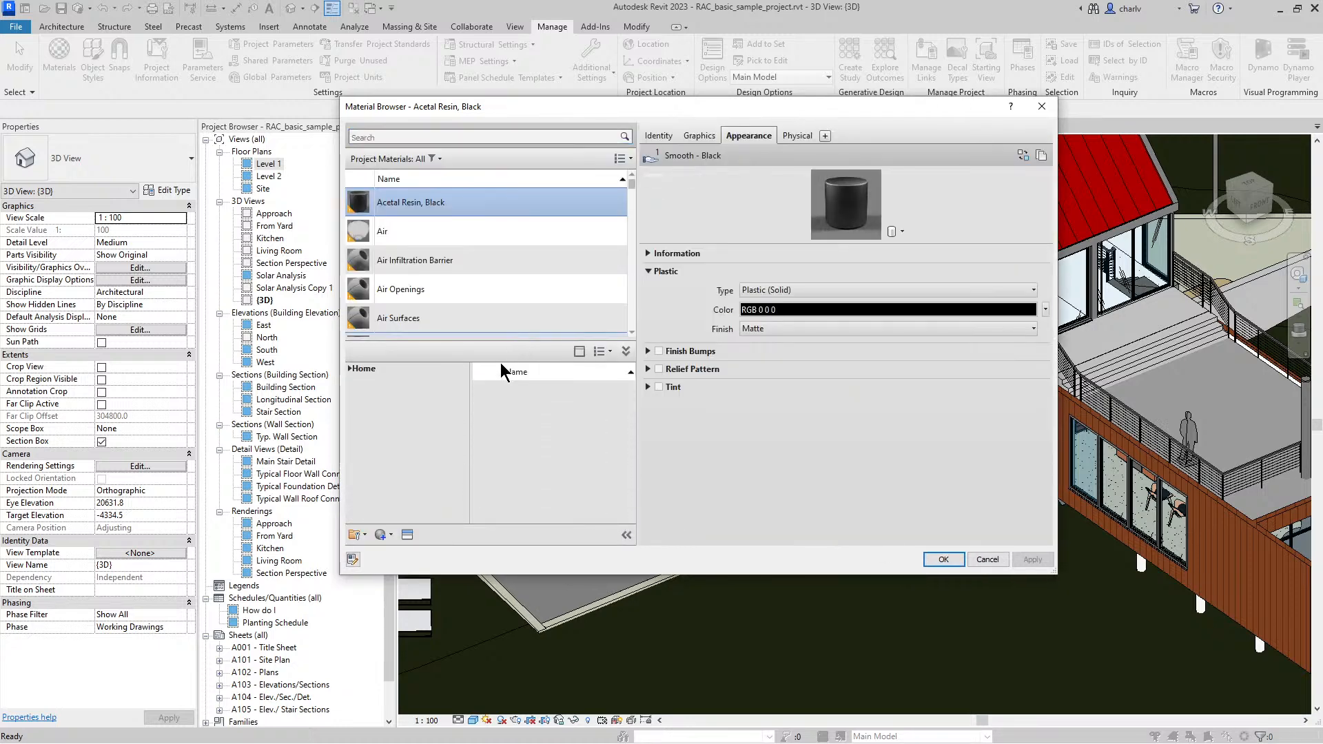
pyautogui.click(351, 369)
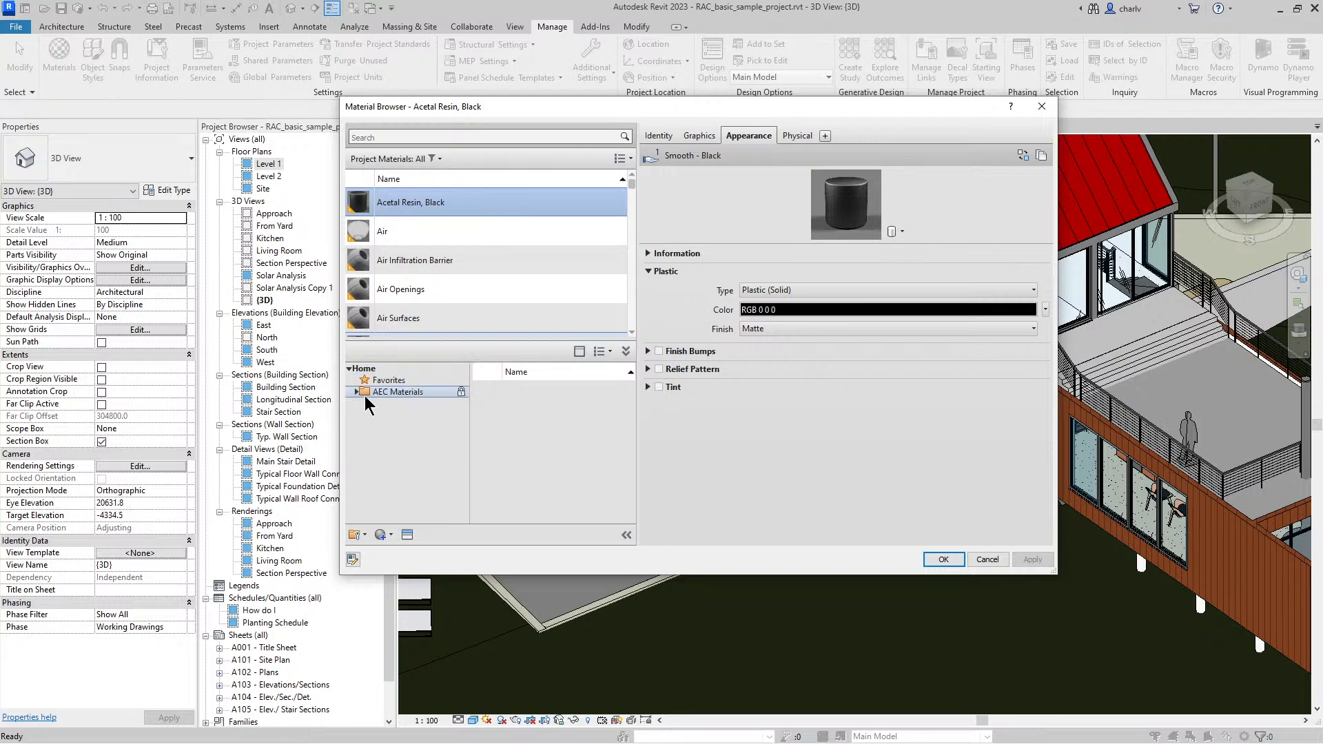
pyautogui.click(357, 392)
pyautogui.click(397, 427)
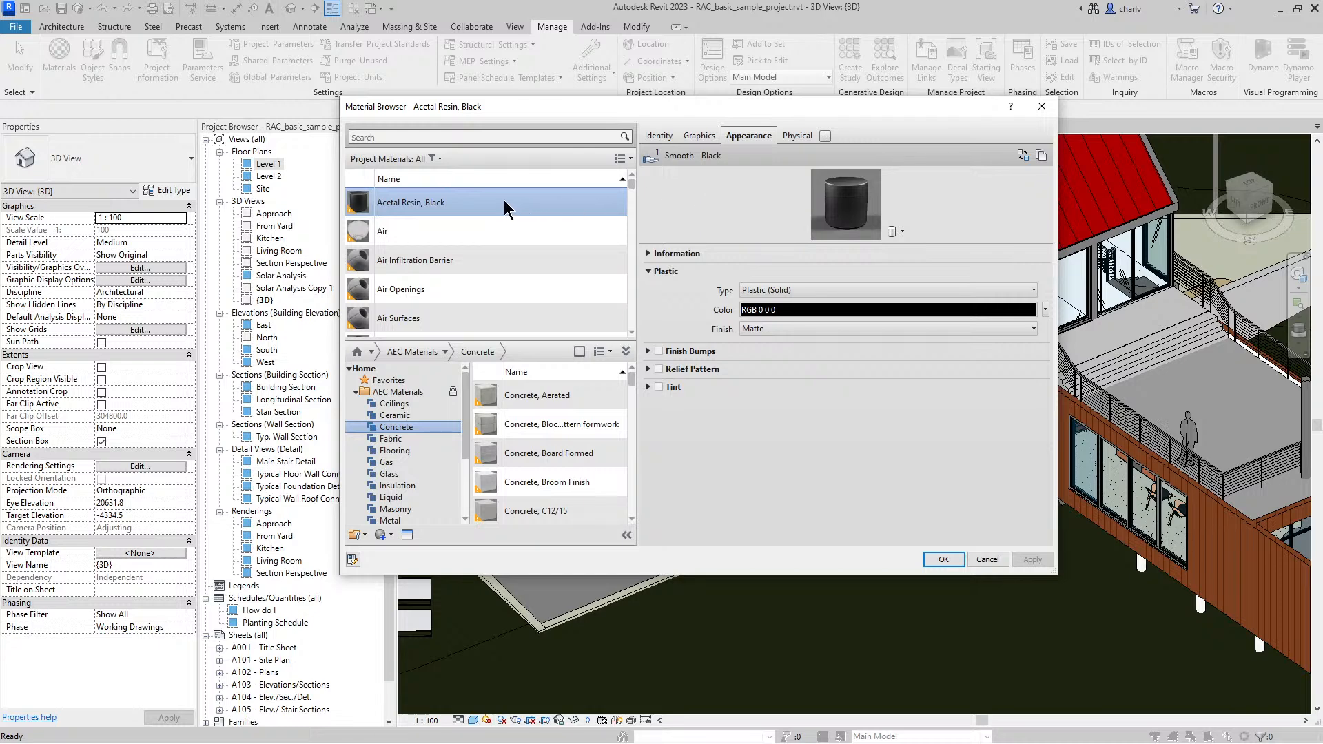
# Step: Duplicate the Acetal Resin, Black material together with its assets
pyautogui.rightClick(433, 207)
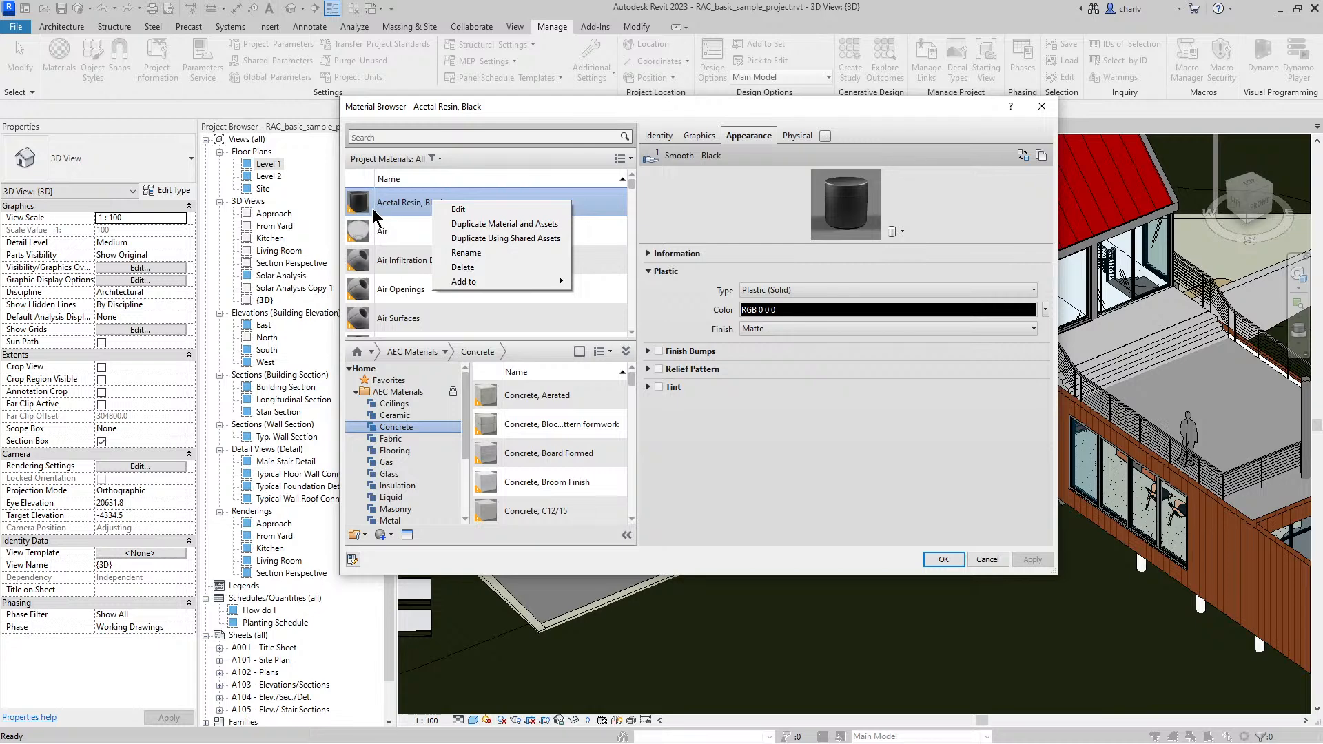
pyautogui.click(753, 139)
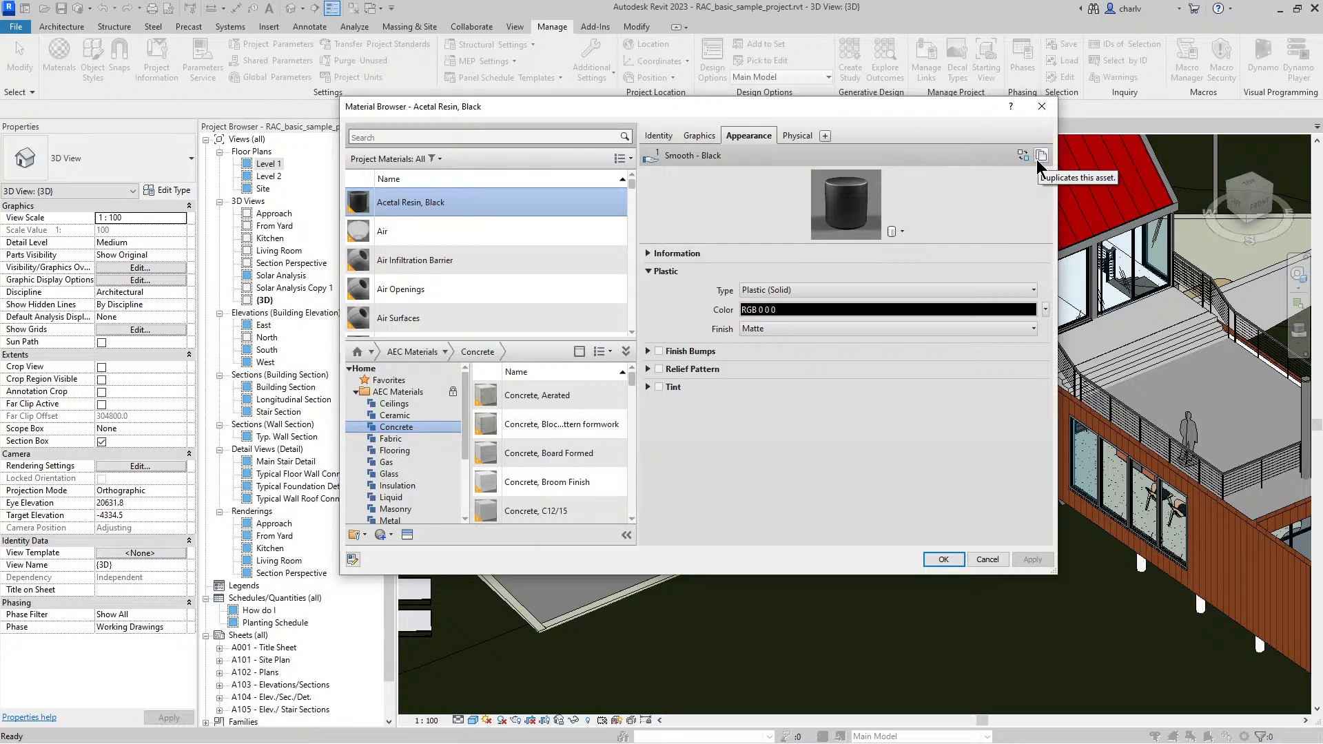
pyautogui.rightClick(461, 205)
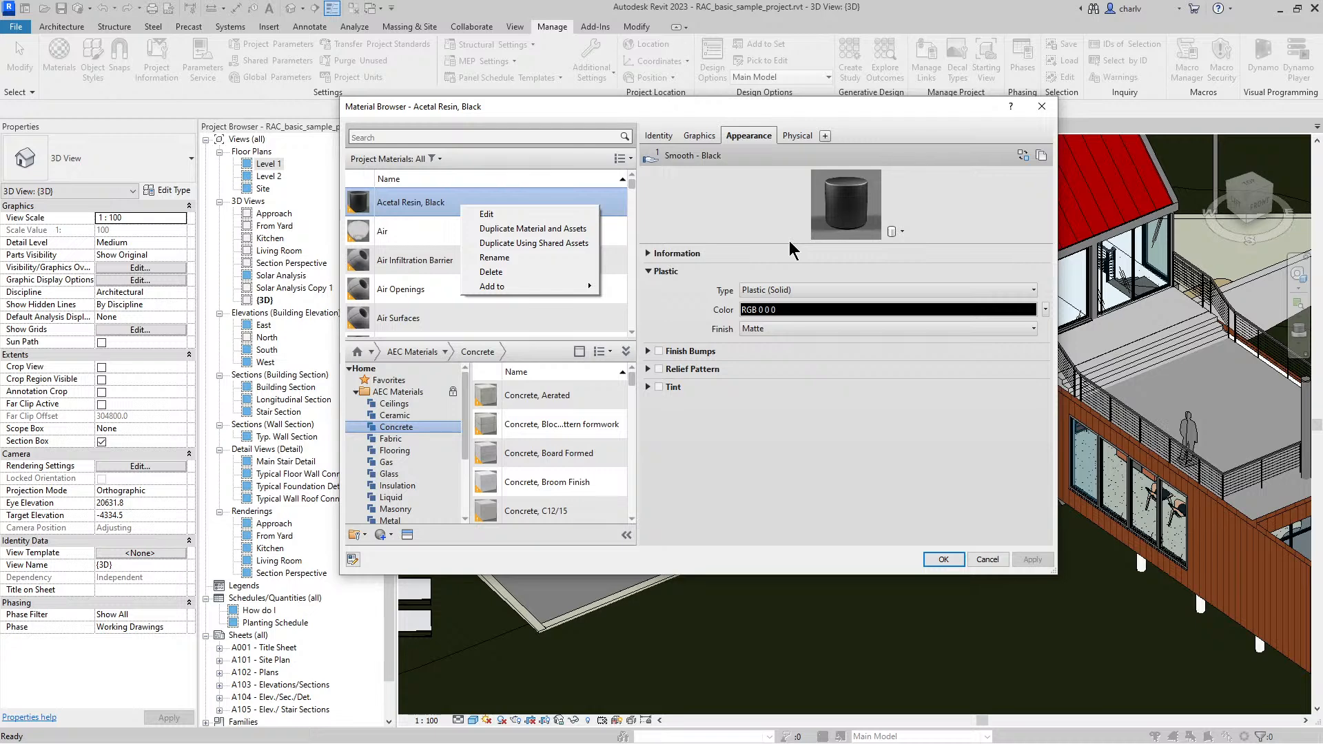
pyautogui.click(486, 229)
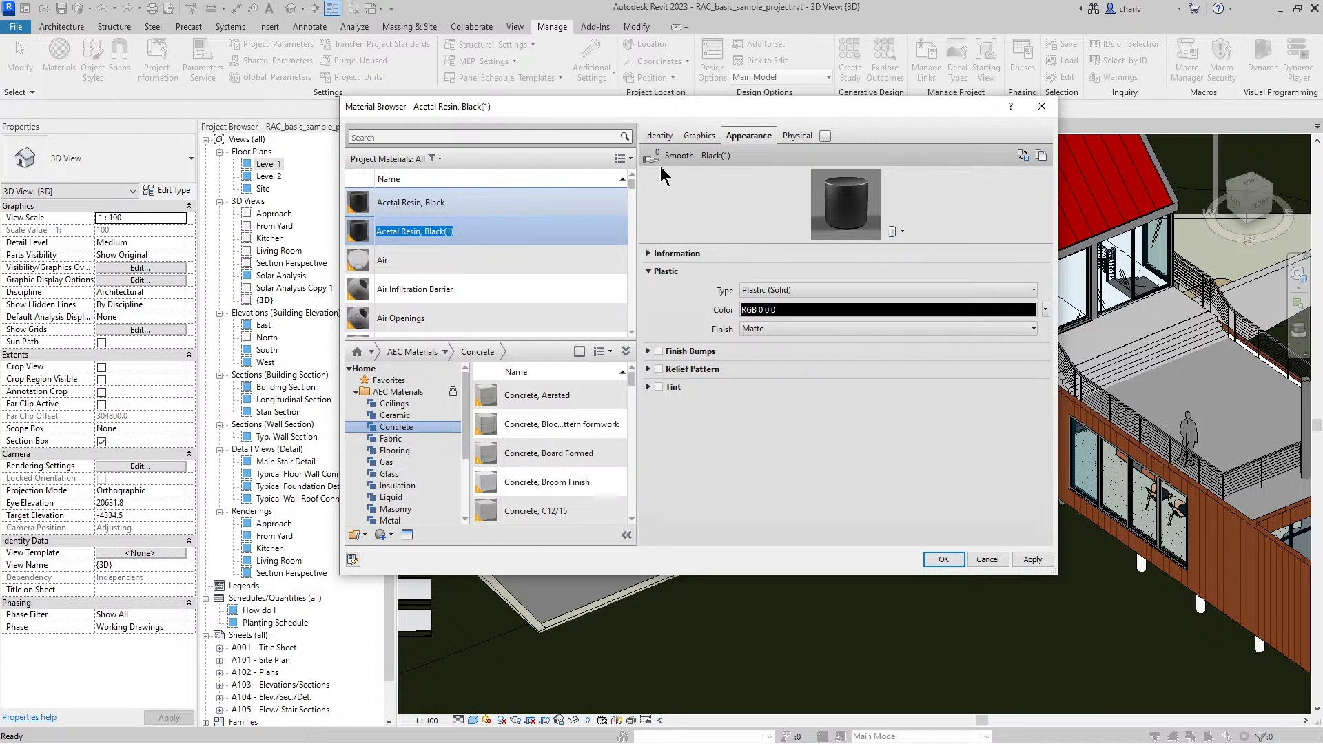
# Step: Compare the appearance asset names of the duplicated material and the original Acetal Resin, Black
pyautogui.click(648, 253)
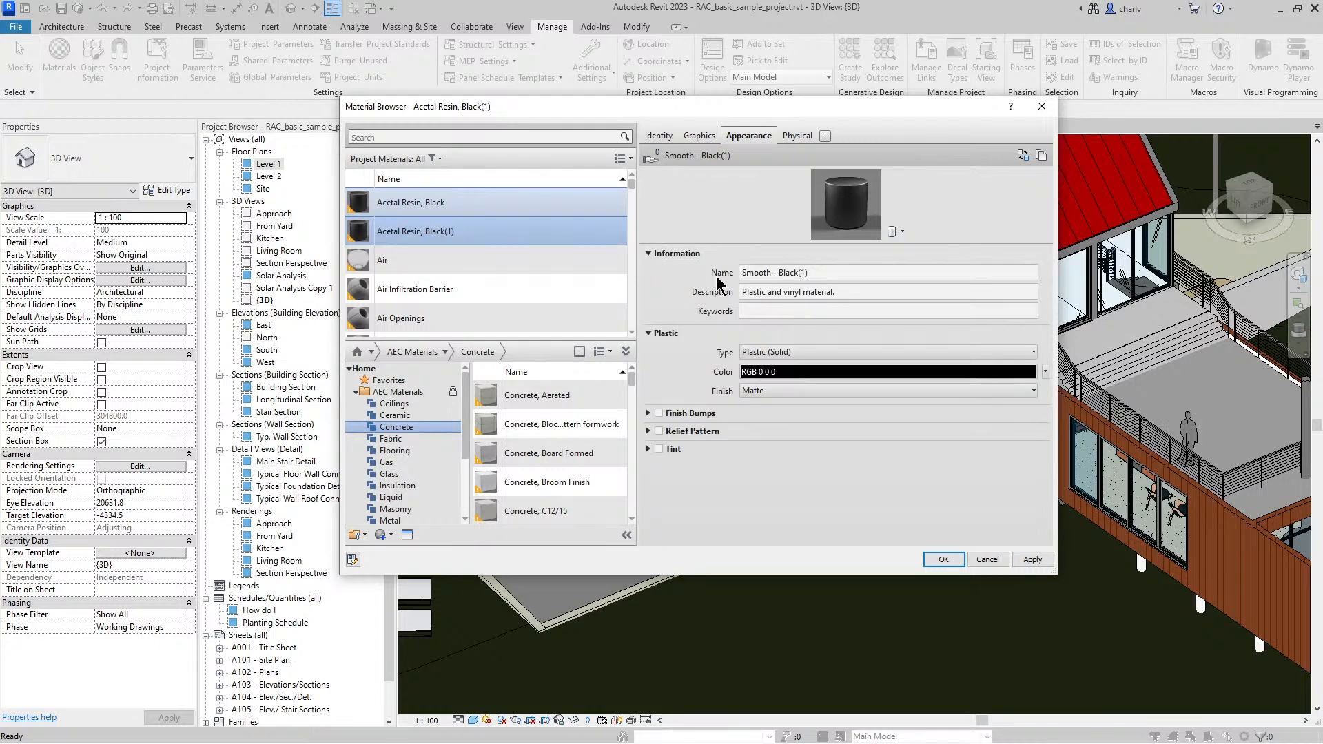
pyautogui.click(835, 273)
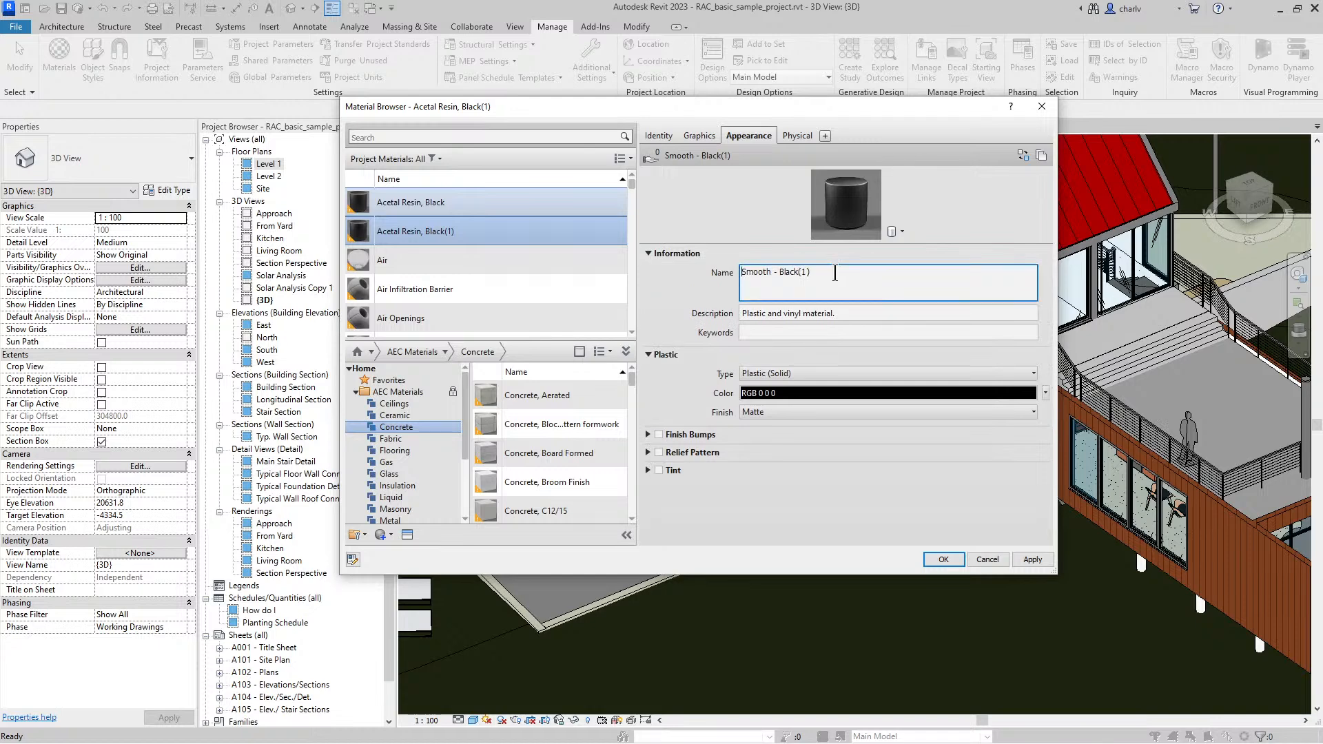
pyautogui.click(511, 205)
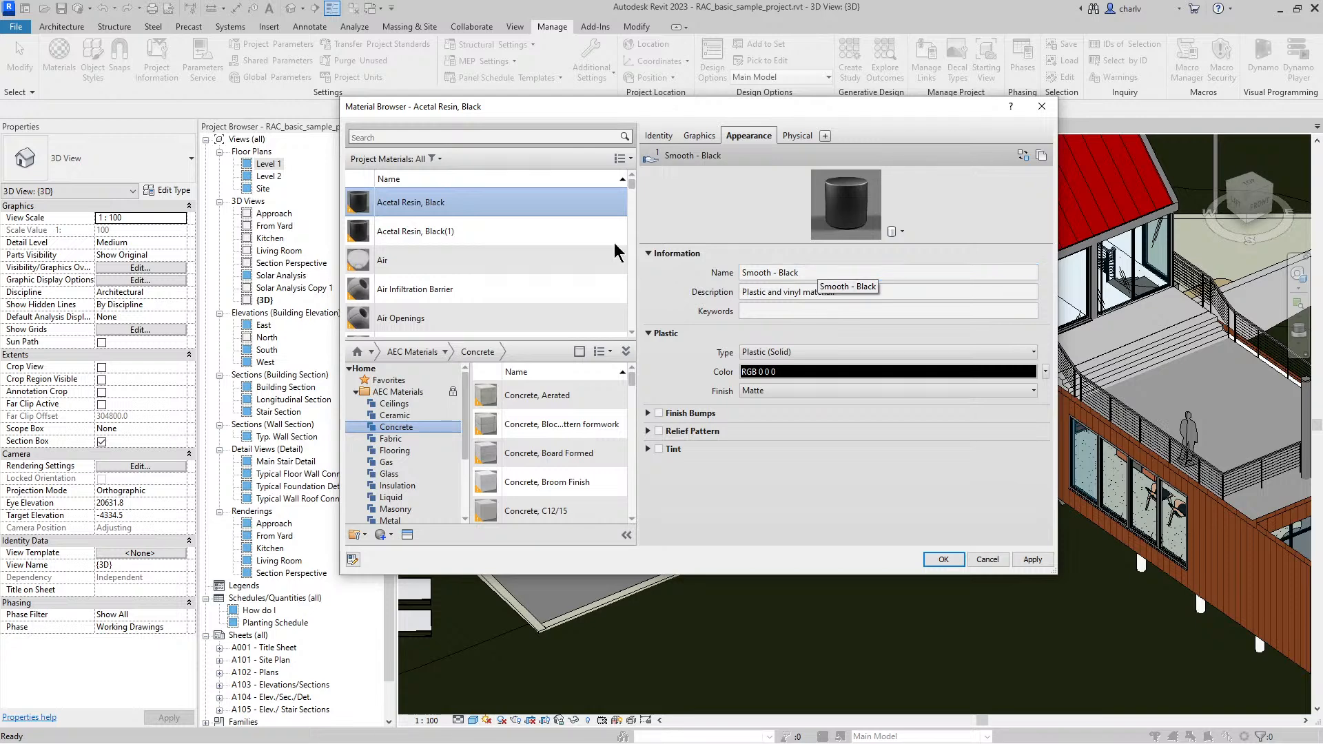
pyautogui.click(467, 234)
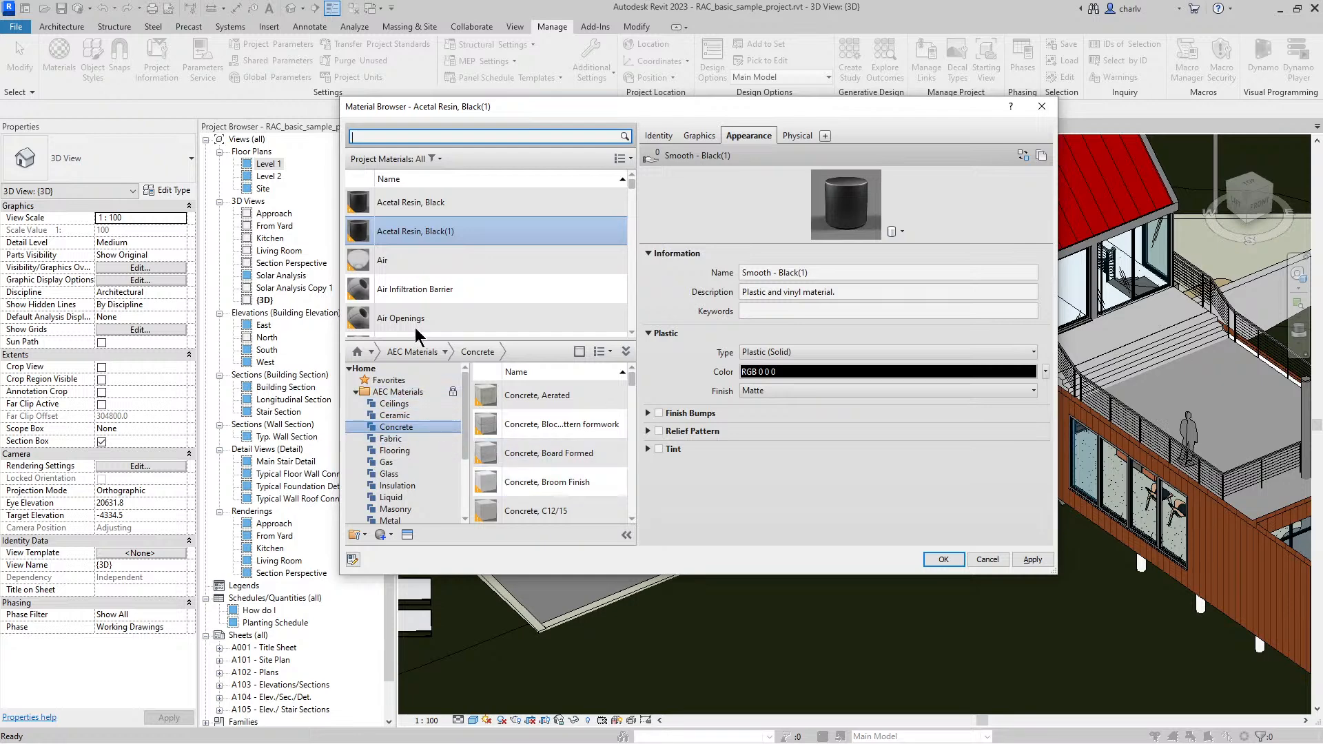
# Step: Inspect the appearance image of the Brick, Common material and close the Material Browser without applying changes
pyautogui.scroll(-4, 416, 284)
pyautogui.scroll(-3, 415, 280)
pyautogui.click(420, 296)
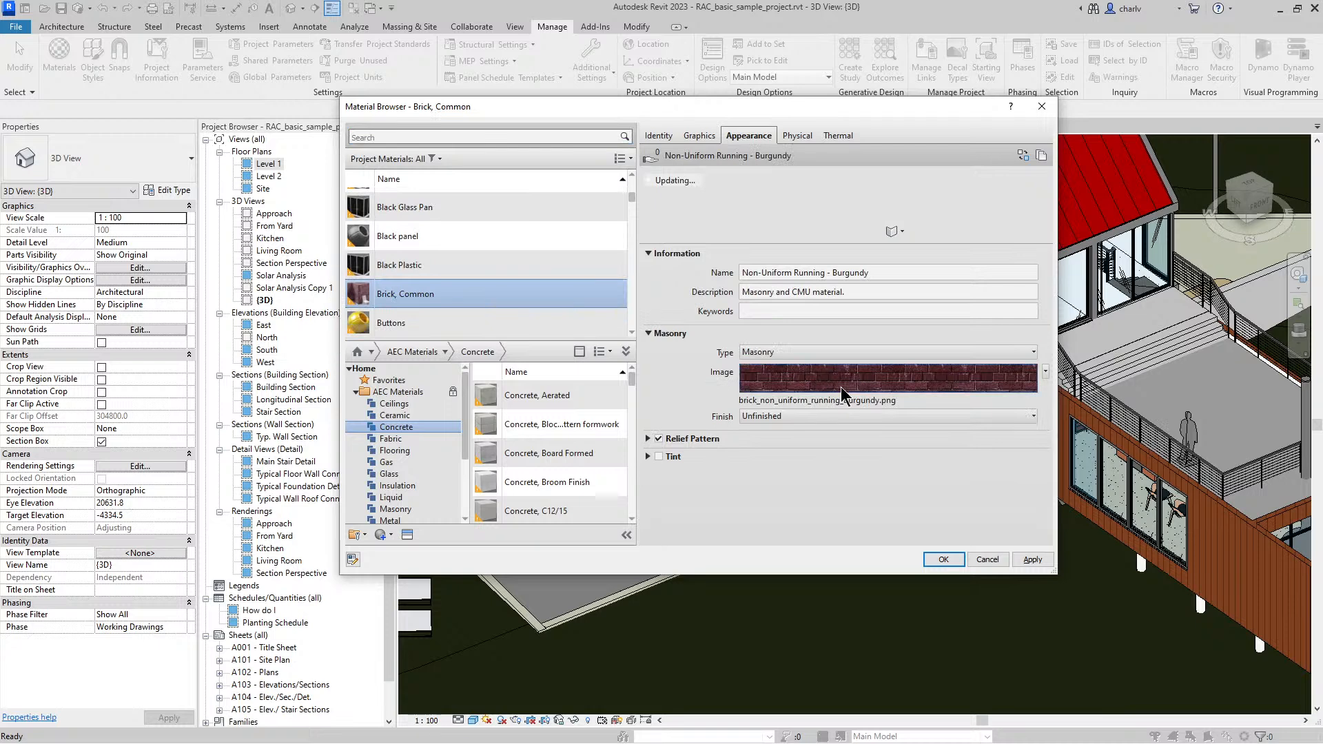
pyautogui.moveTo(841, 386)
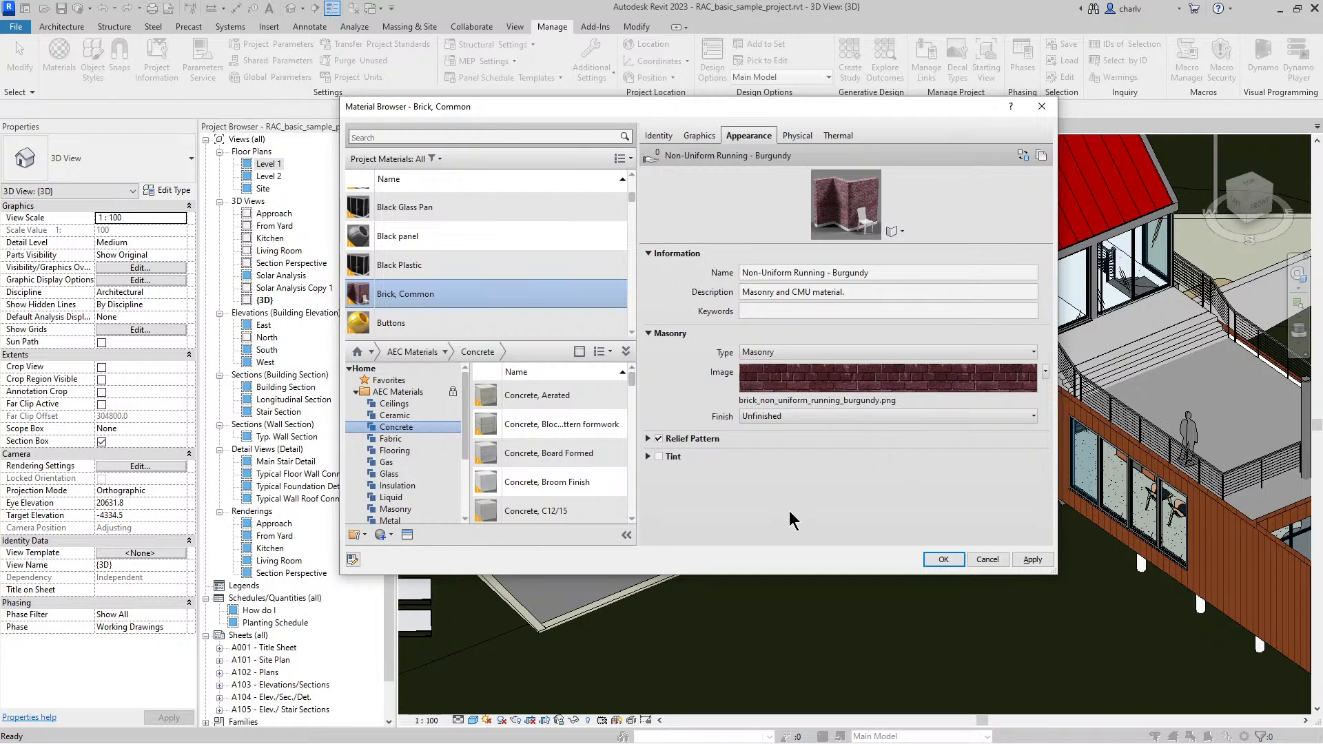
pyautogui.click(987, 560)
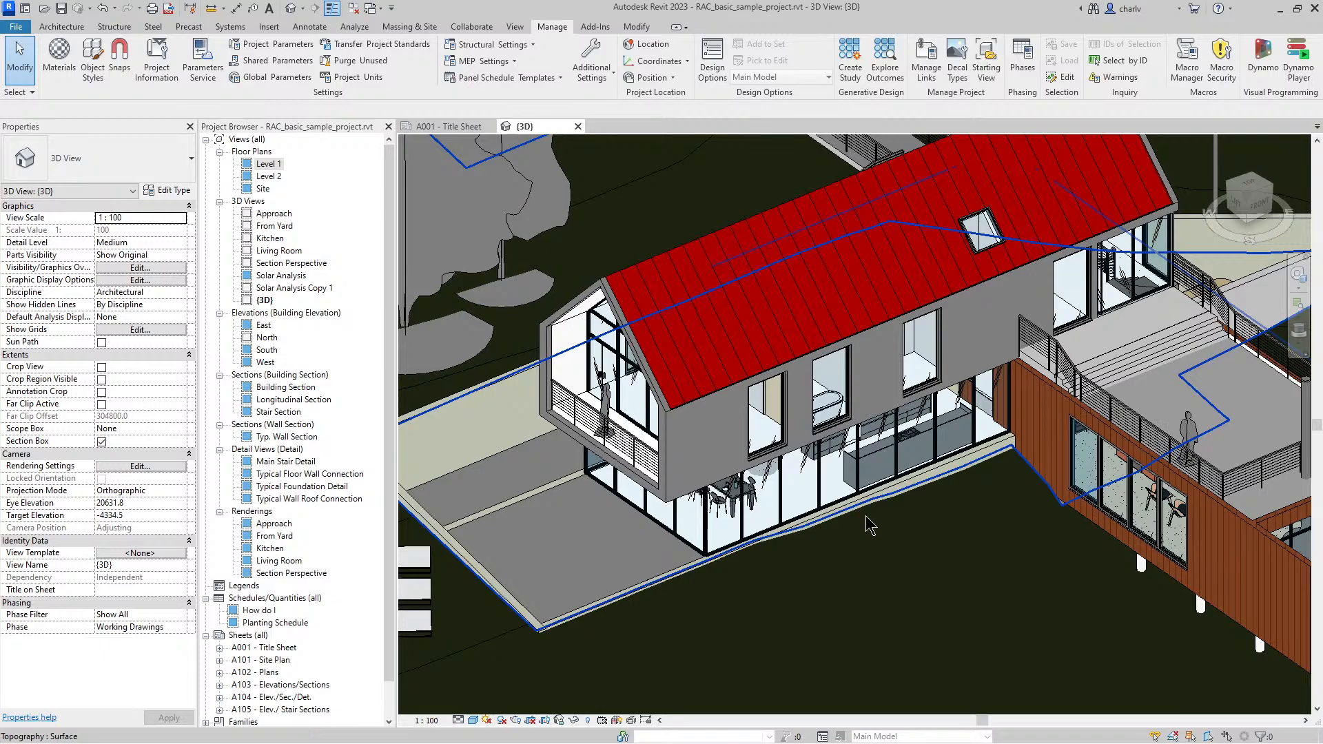
pyautogui.hotkey('alt', 'Tab')
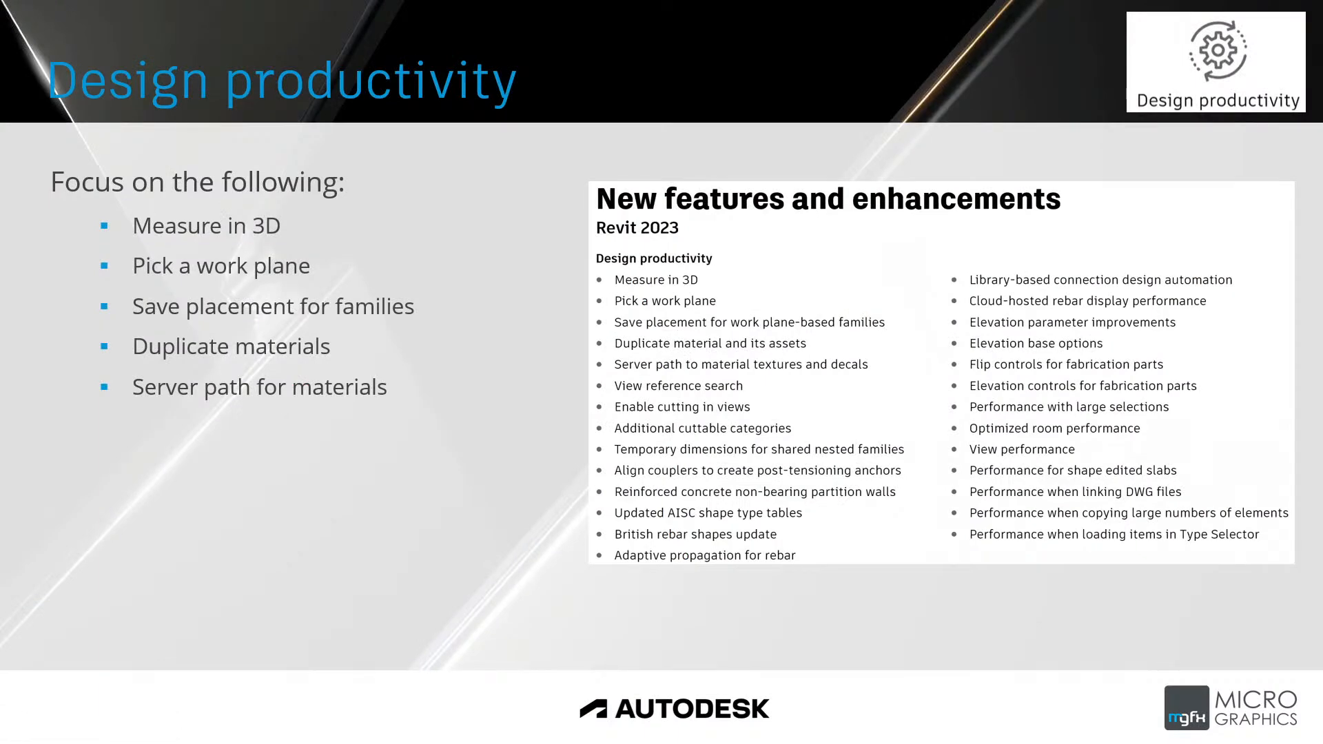
pyautogui.press('Right')
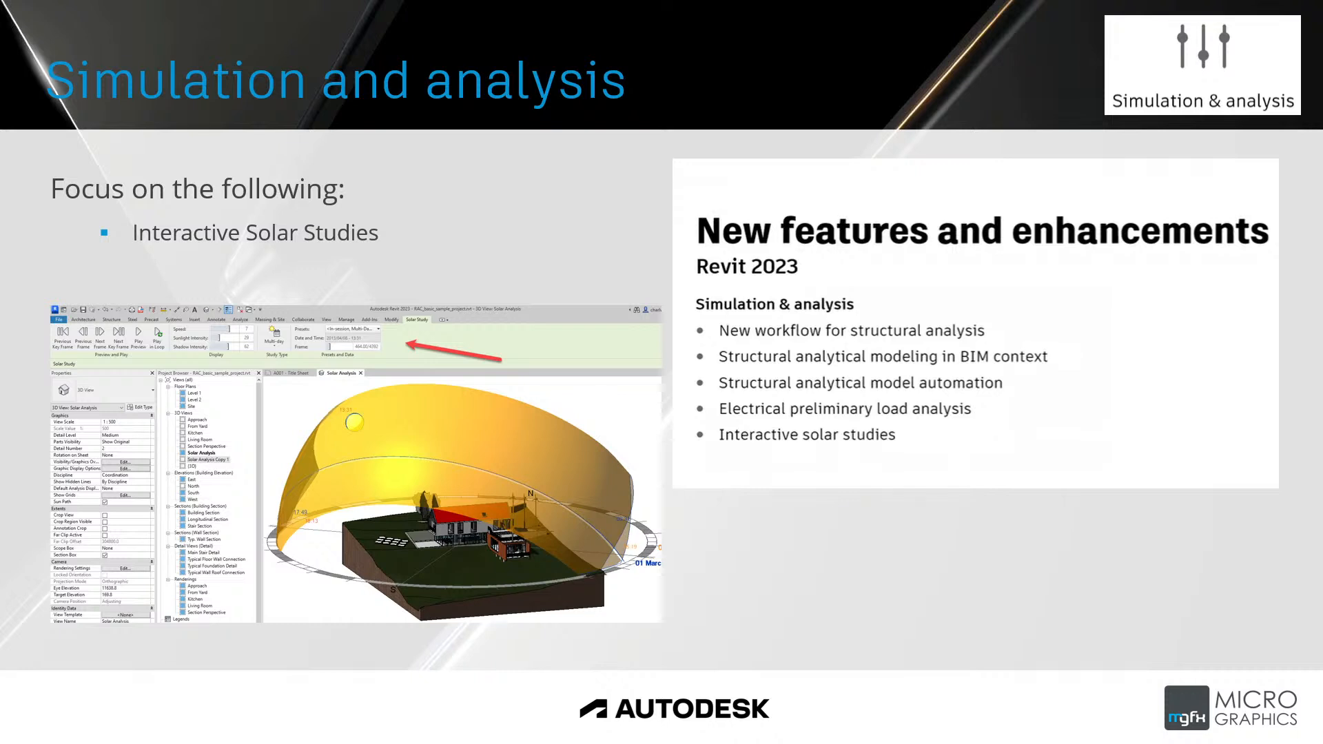
pyautogui.hotkey('alt', 'Tab')
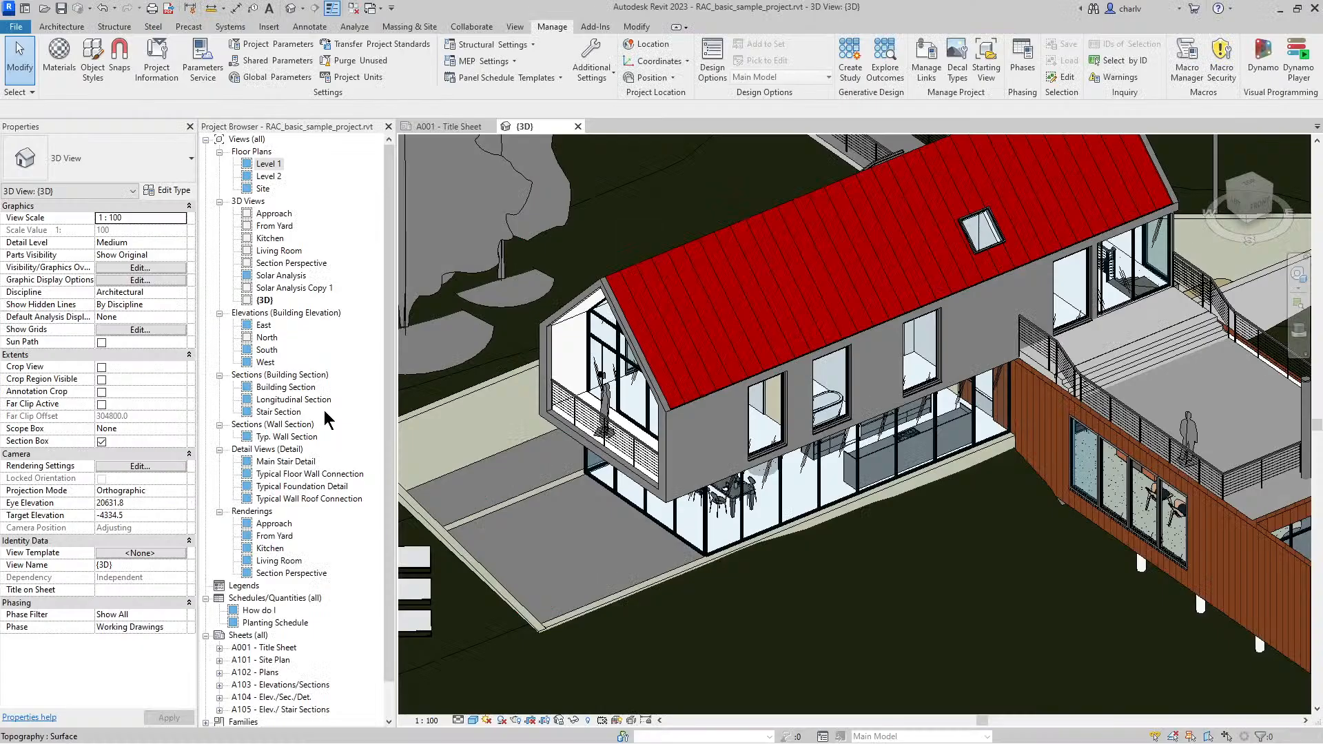
# Step: Open the Solar Analysis 3D view and start its Solar Study mode
pyautogui.click(275, 276)
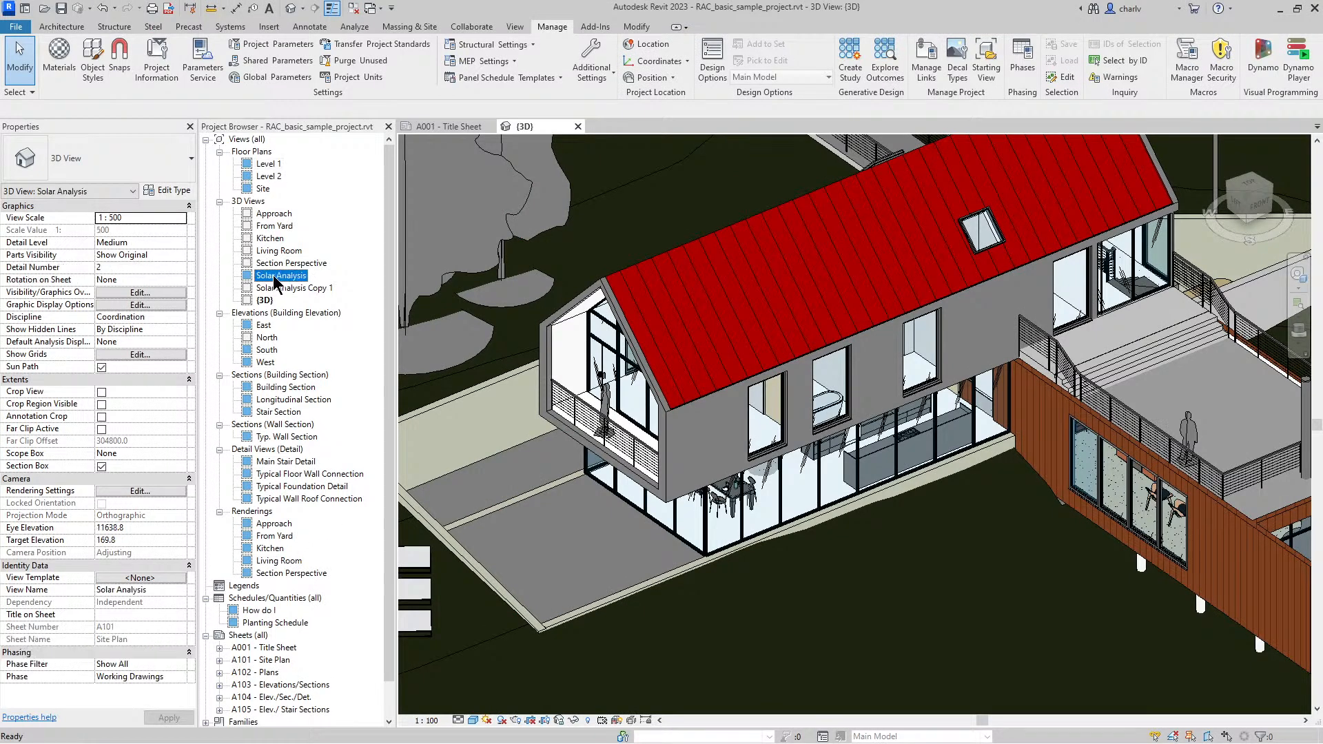
pyautogui.doubleClick(275, 276)
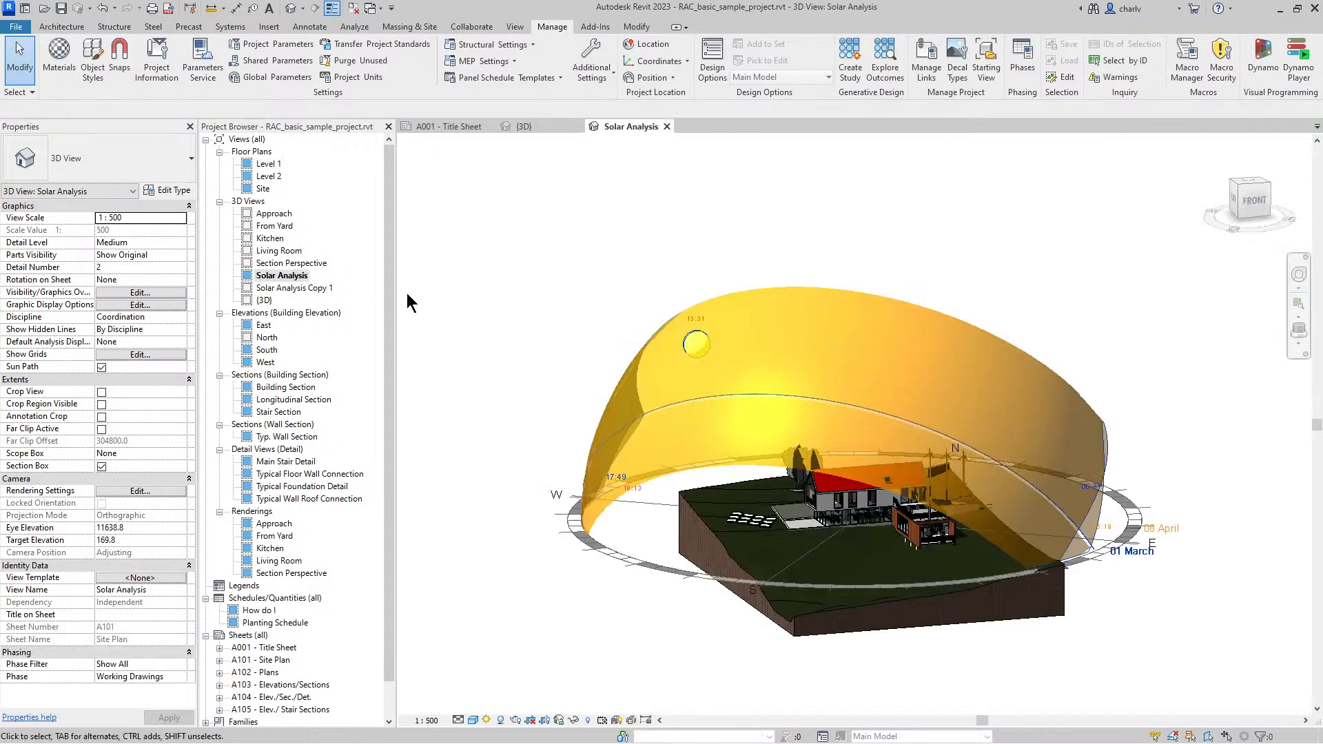
pyautogui.keyDown('shift'); pyautogui.moveTo(600, 358); pyautogui.dragTo(595, 451, button='middle'); pyautogui.keyUp('shift')
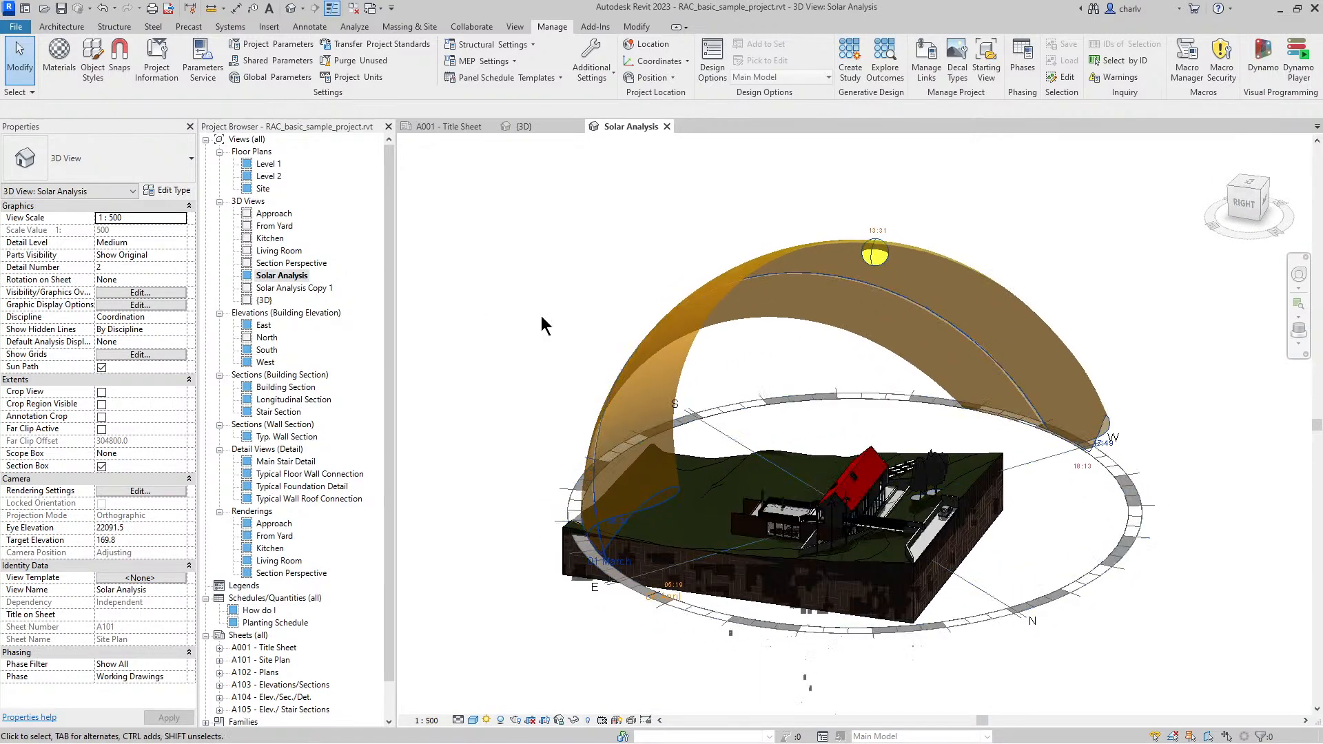
pyautogui.scroll(1, 539, 313)
pyautogui.moveTo(540, 312); pyautogui.dragTo(486, 280, button='middle')
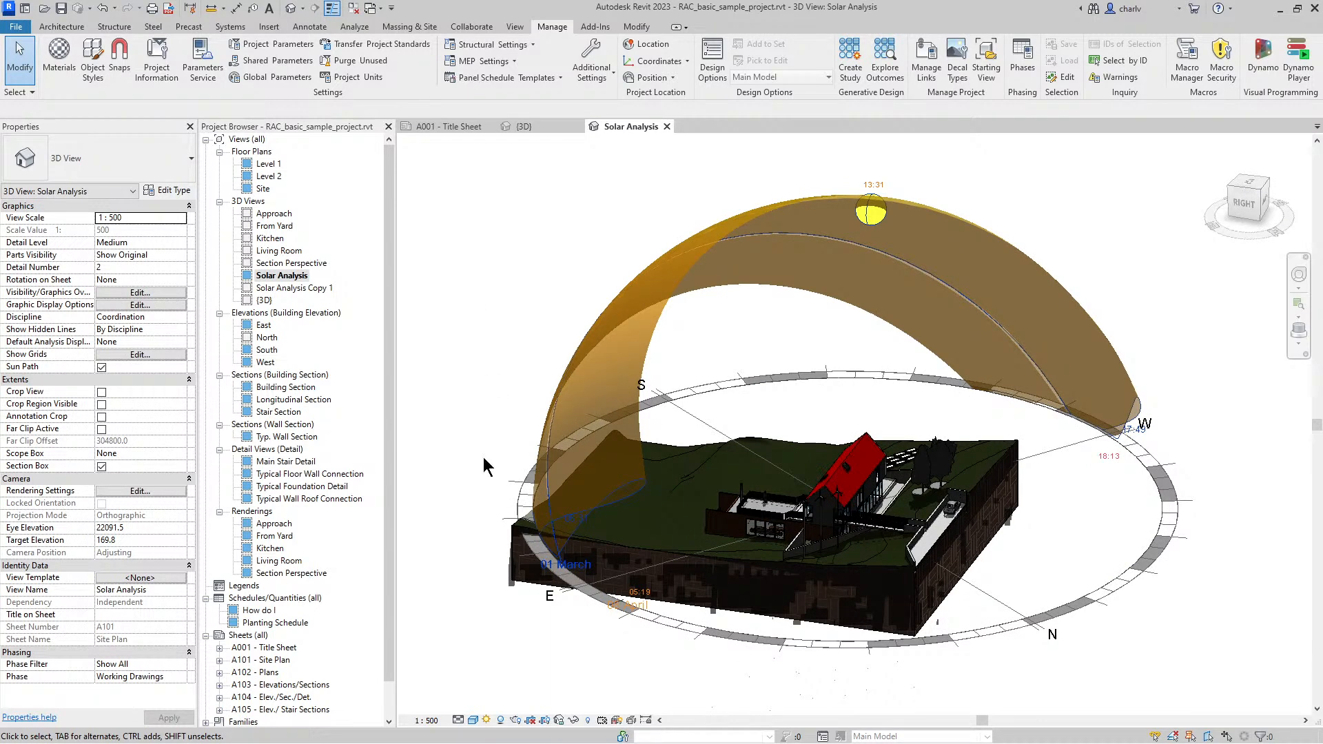
pyautogui.click(487, 720)
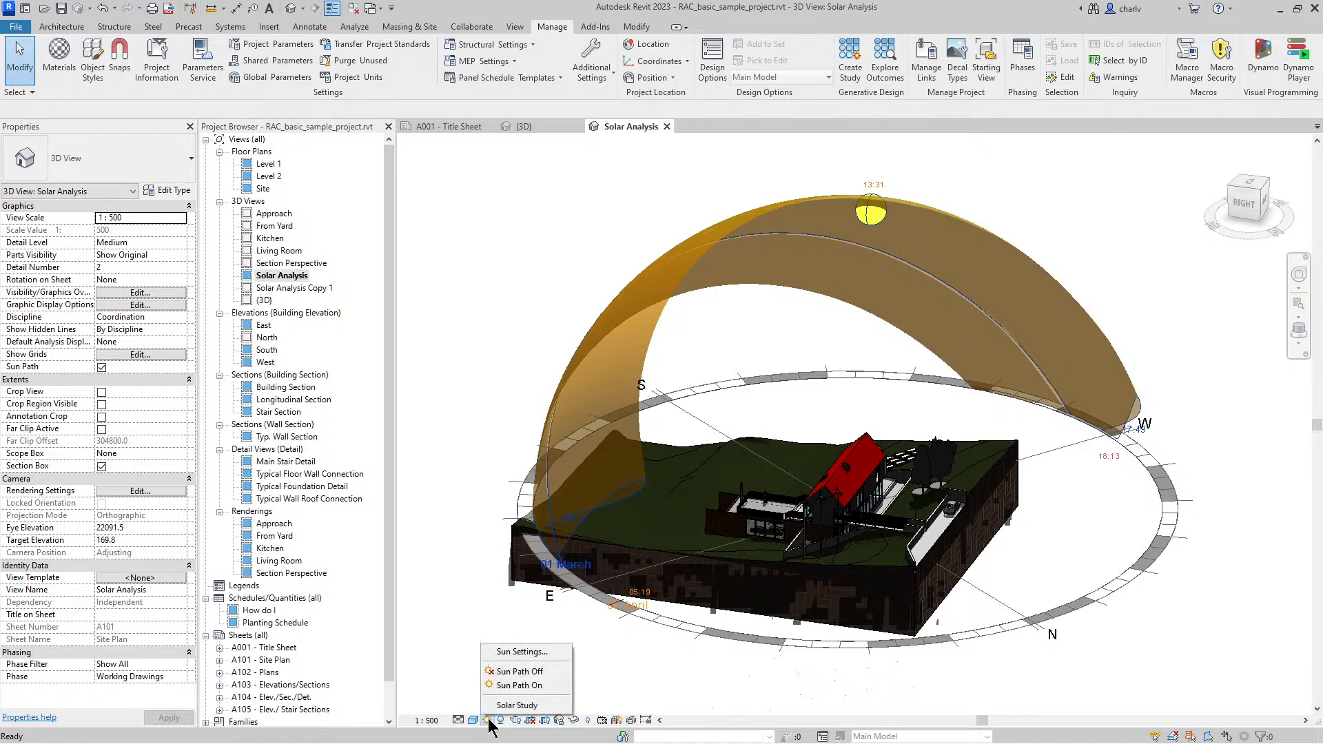
pyautogui.click(517, 705)
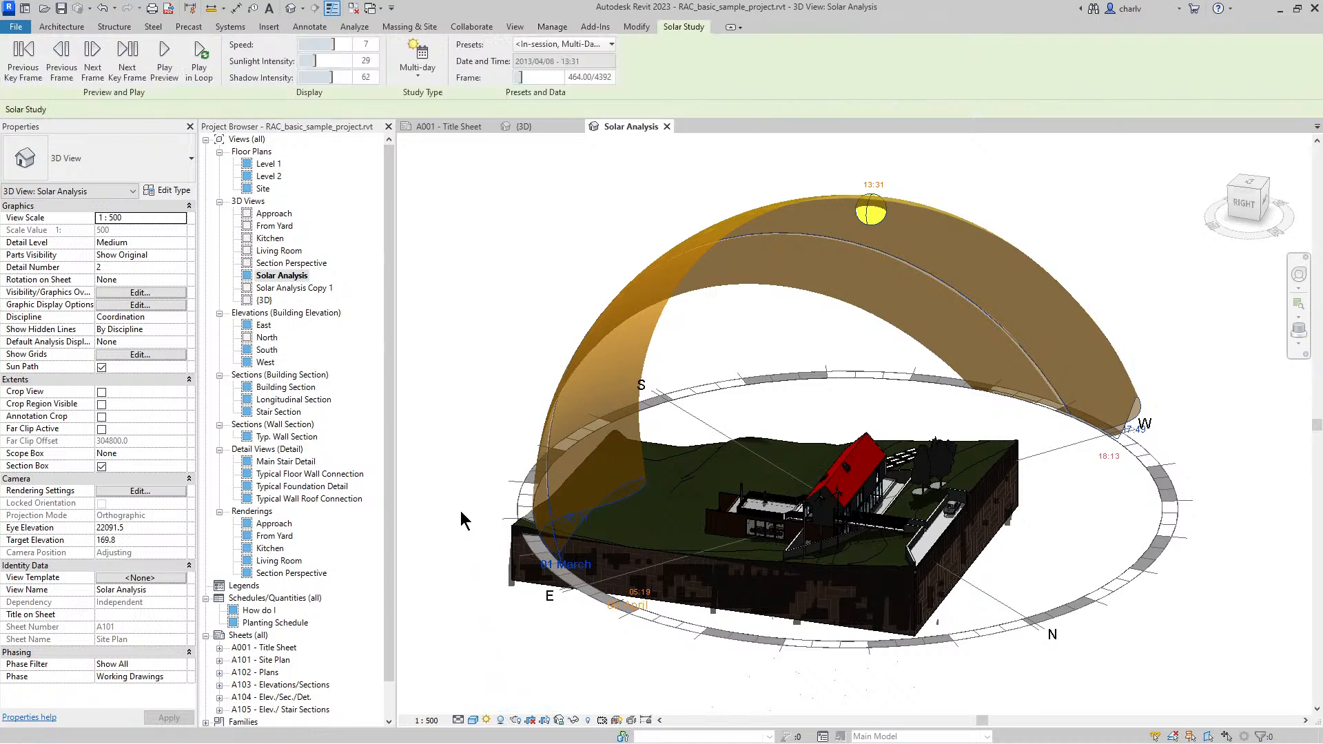
# Step: Raise the shadow intensity of the solar study to 88
pyautogui.click(487, 720)
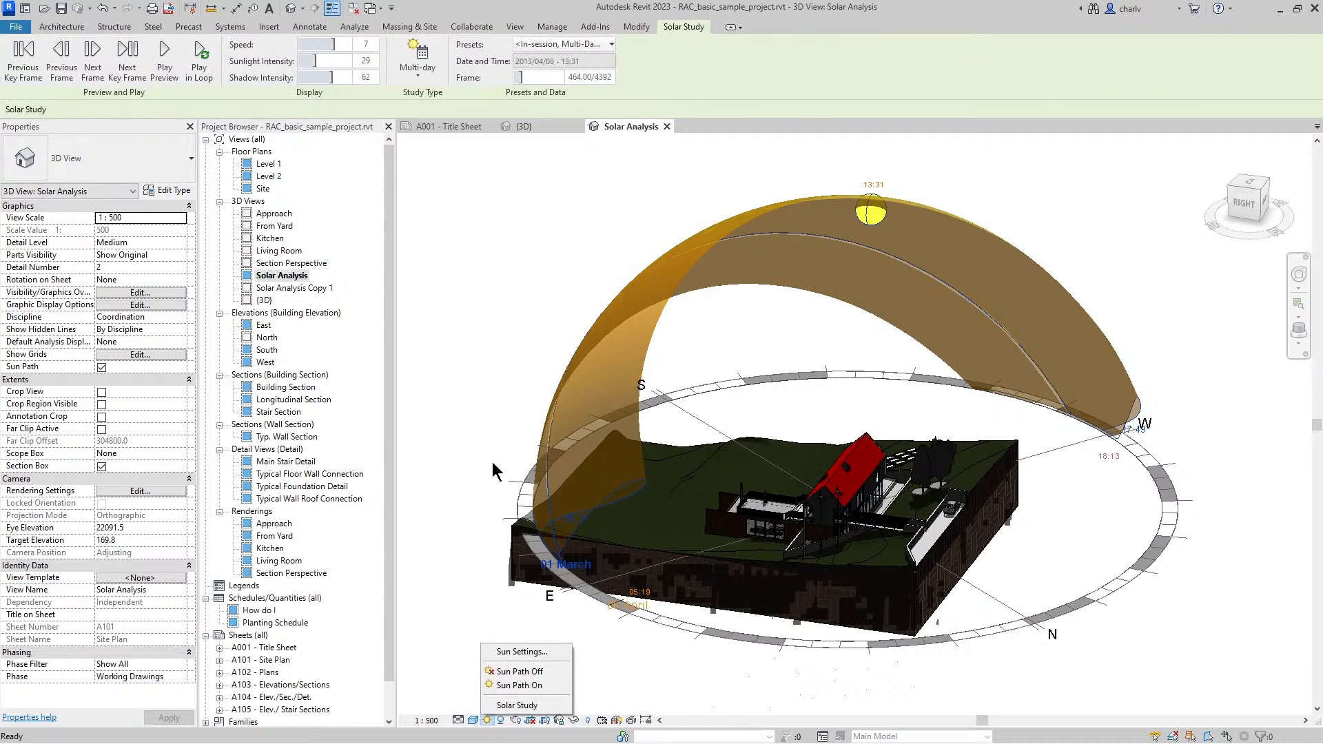
pyautogui.keyDown('shift'); pyautogui.moveTo(487, 369); pyautogui.dragTo(593, 267, button='middle'); pyautogui.keyUp('shift')
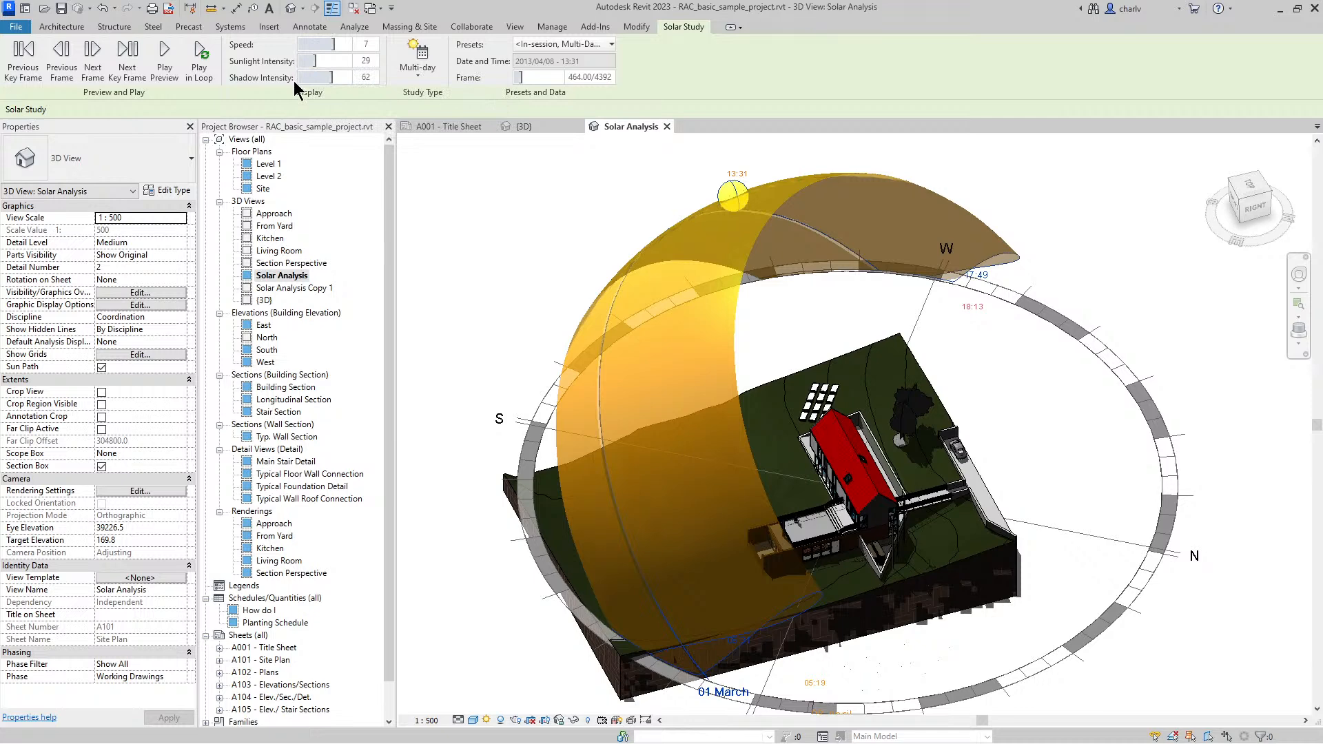
pyautogui.moveTo(332, 77); pyautogui.dragTo(343, 77)
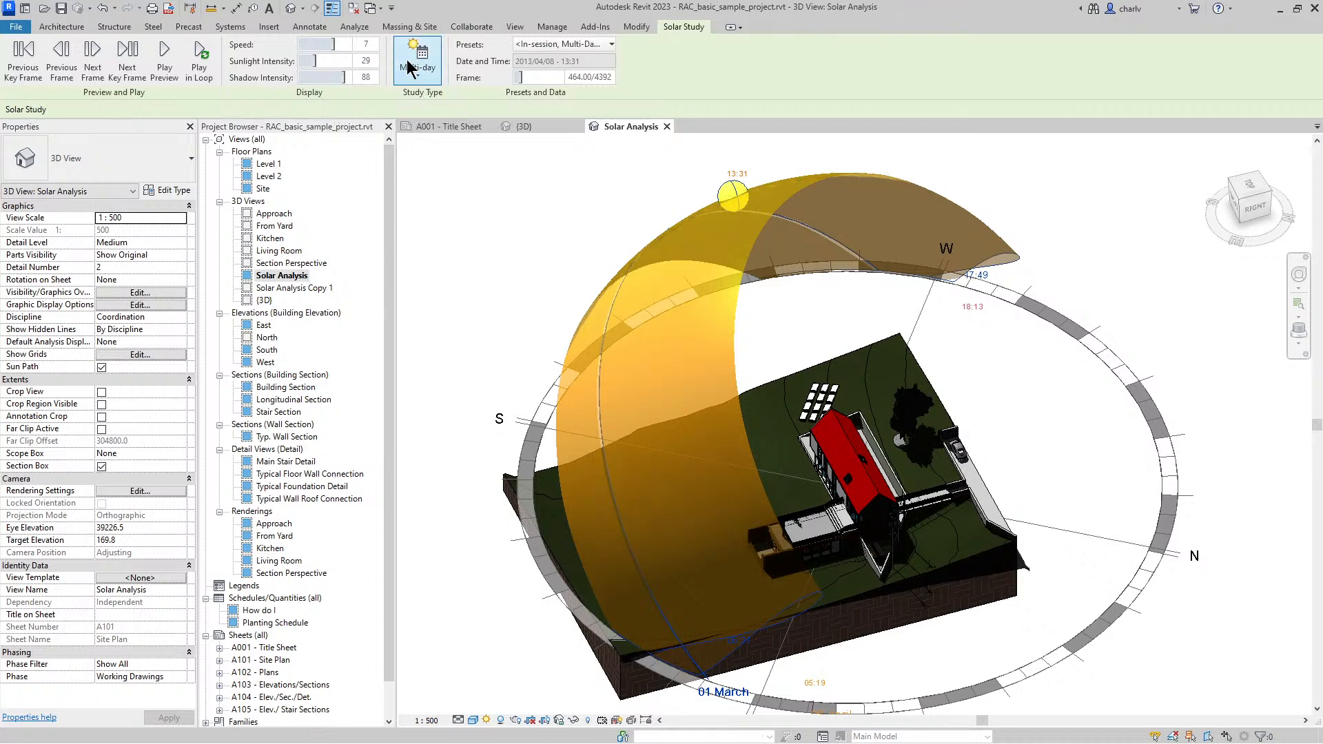
# Step: Play the preview of the multi-day solar study and stop it partway through
pyautogui.click(166, 72)
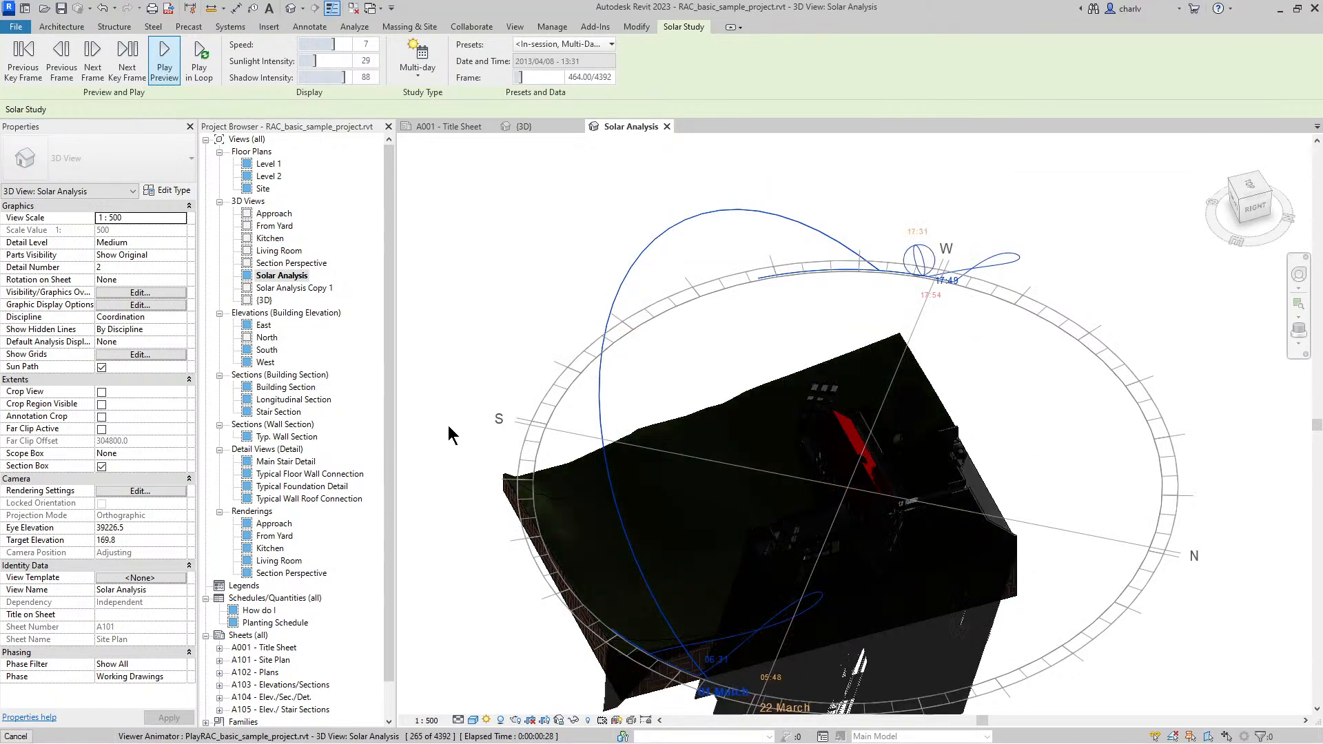
pyautogui.click(16, 736)
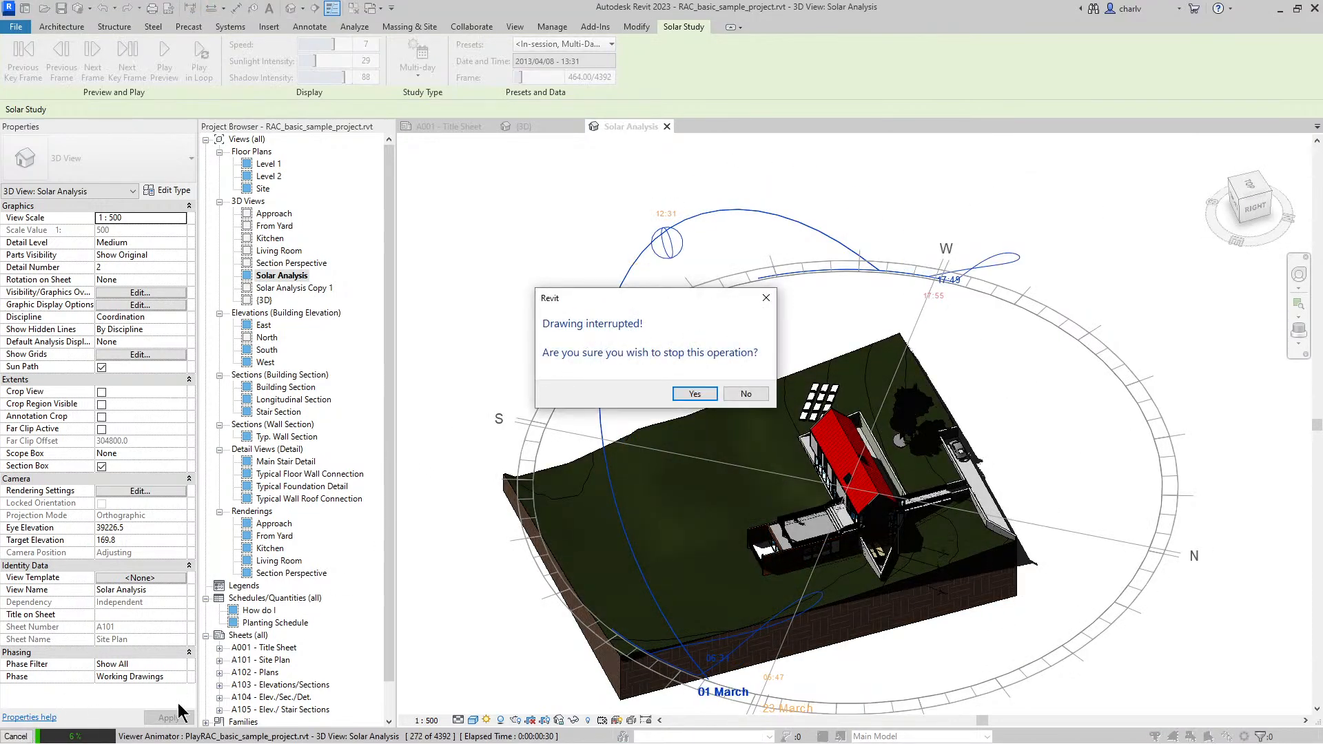
pyautogui.click(686, 391)
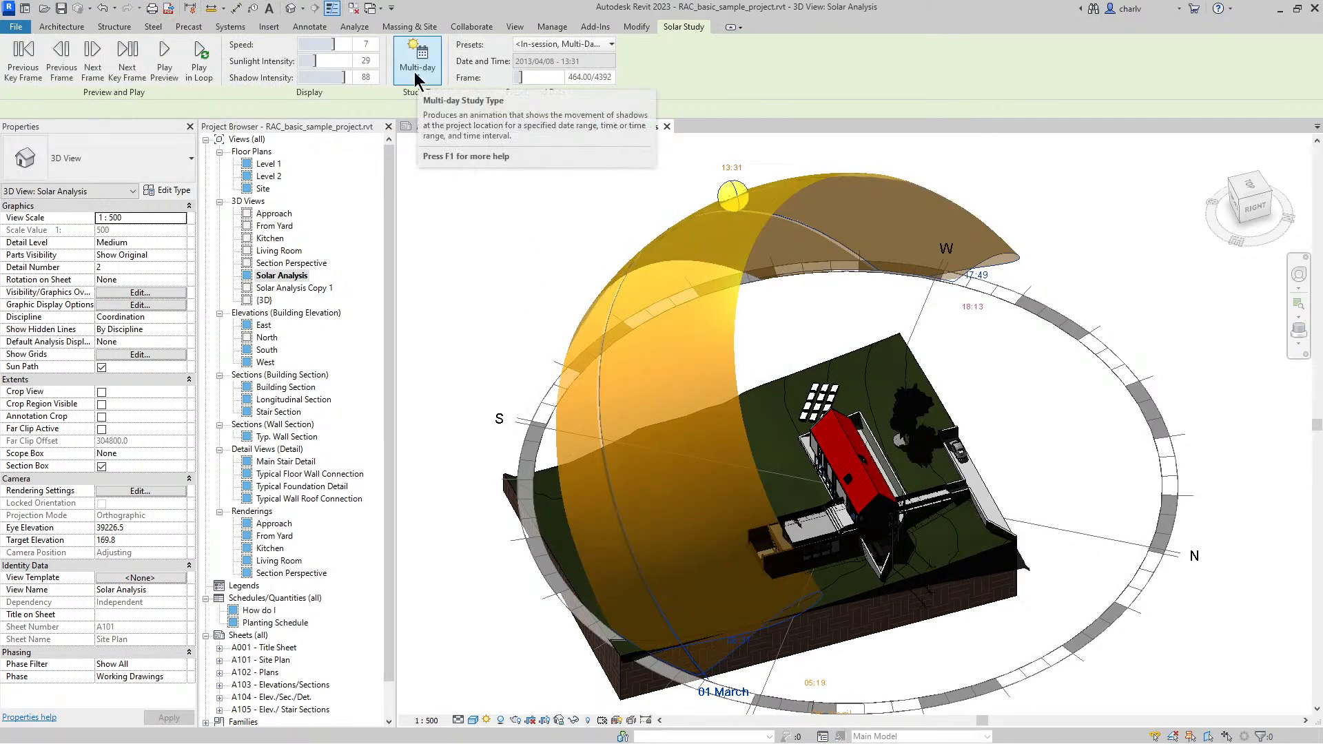
# Step: Switch the solar study to the Single Day study type and play its preview in a loop
pyautogui.click(416, 69)
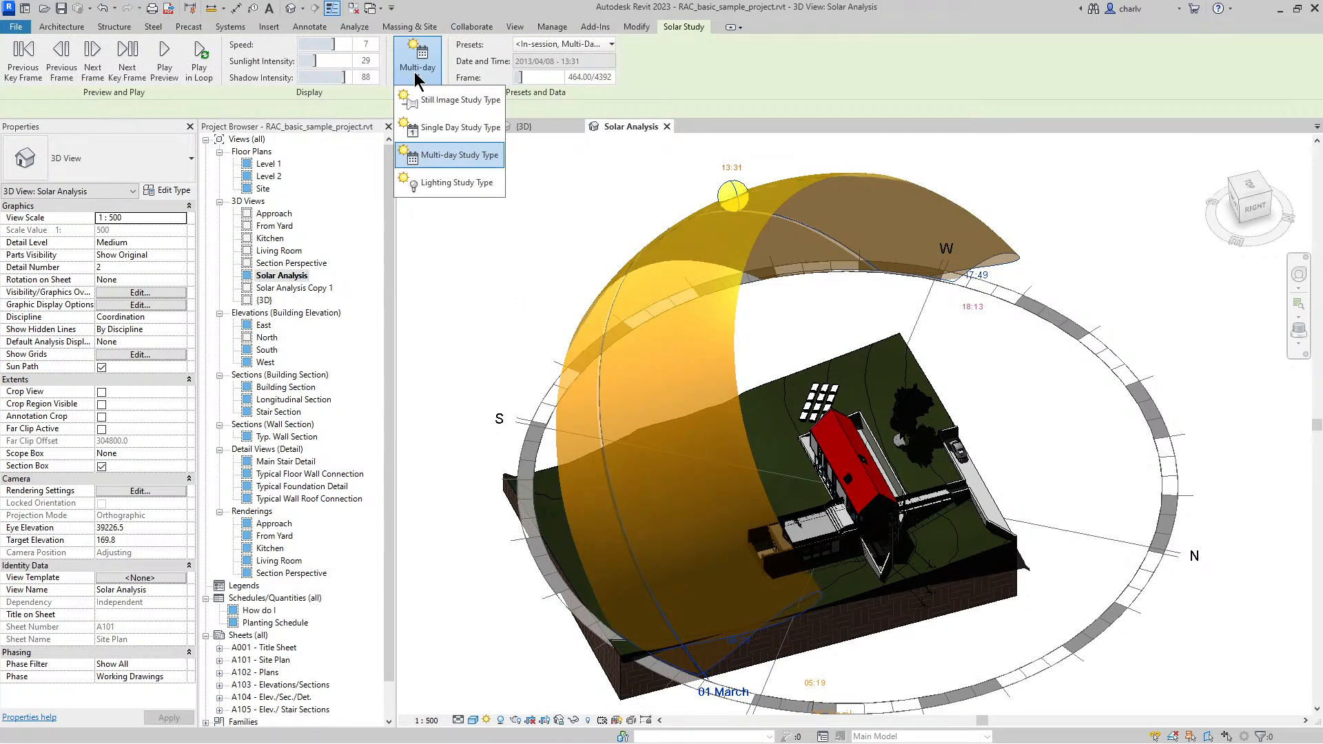
pyautogui.click(543, 215)
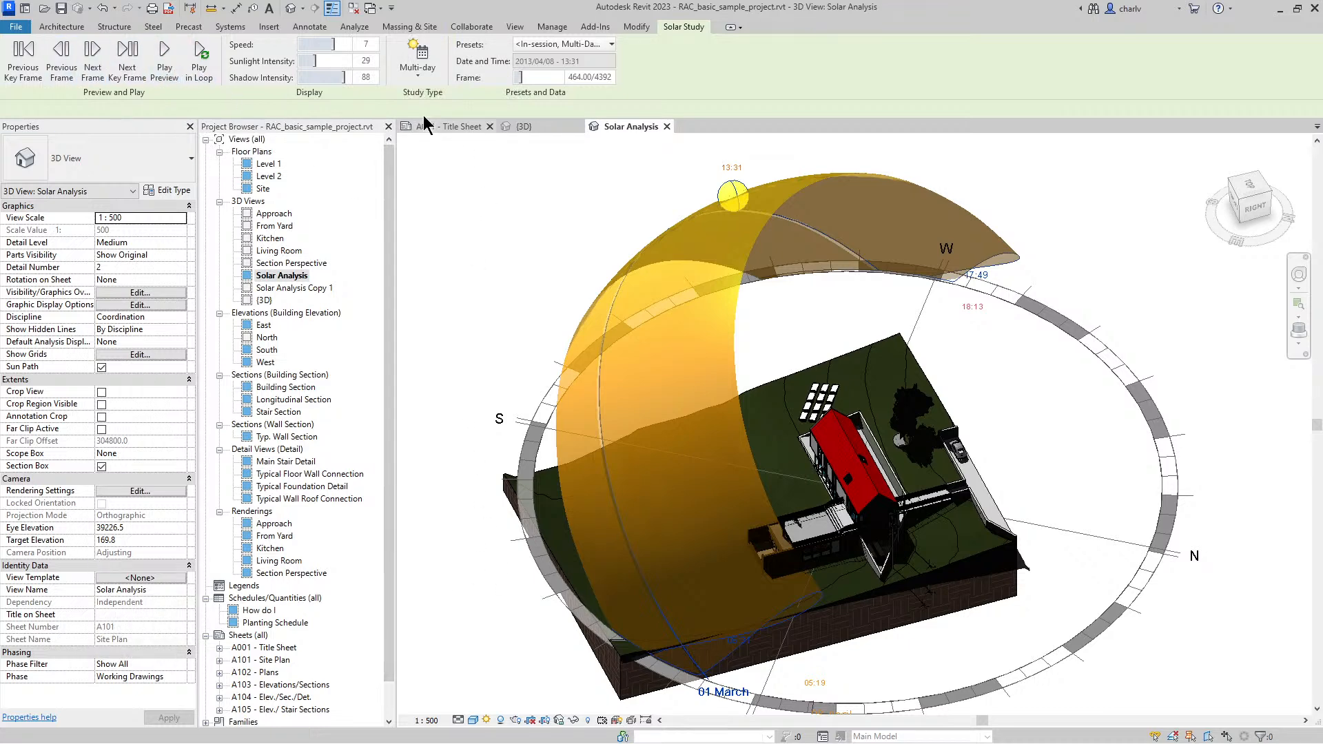
pyautogui.click(418, 69)
pyautogui.click(430, 131)
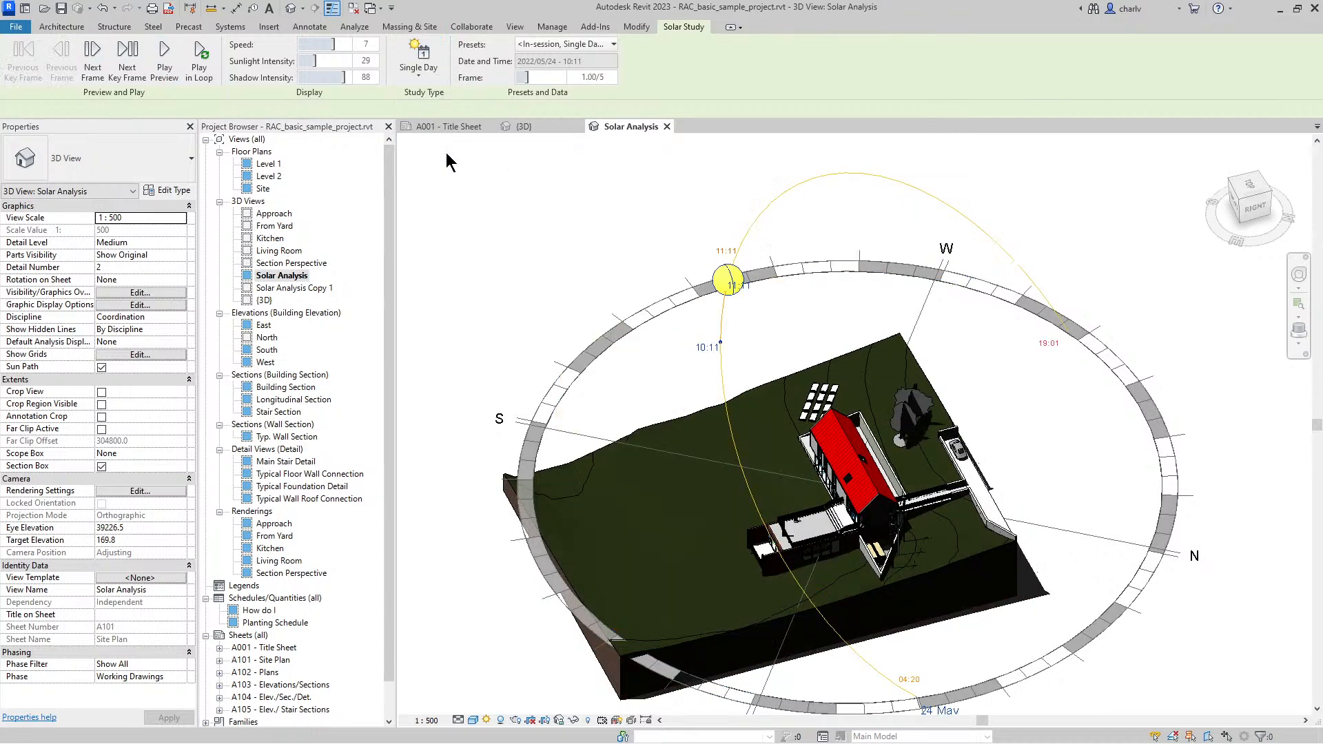
pyautogui.click(164, 56)
pyautogui.click(191, 69)
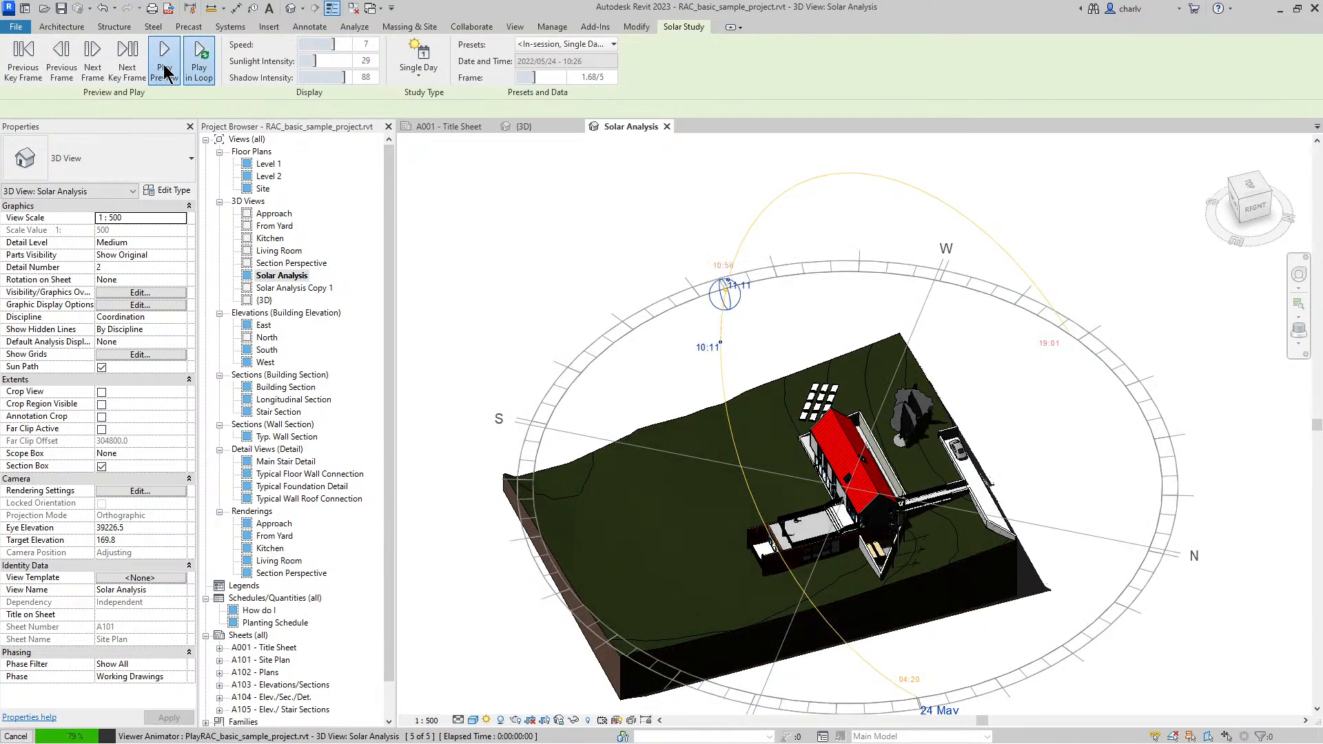
# Step: Stop the looping single-day preview and restart the Solar Study mode of the Solar Analysis view
pyautogui.click(165, 72)
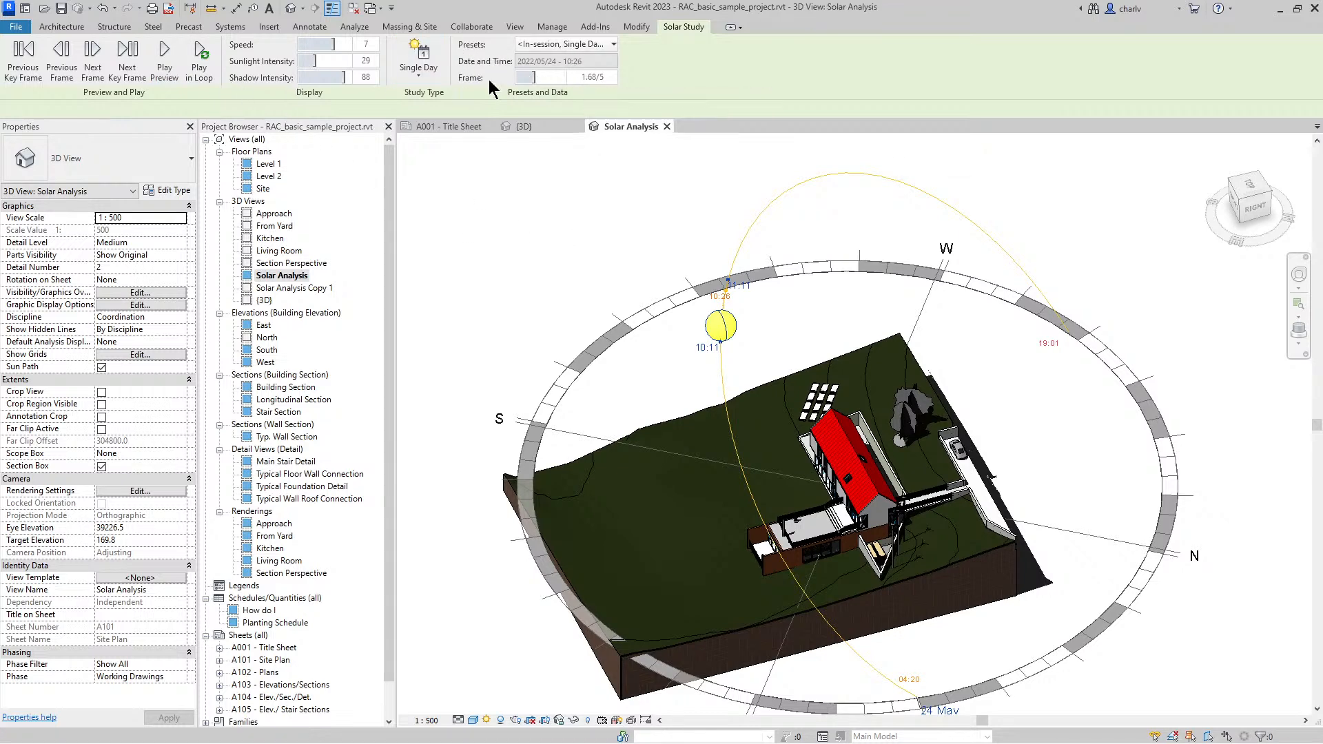
pyautogui.click(425, 76)
pyautogui.click(436, 139)
pyautogui.press('Escape')
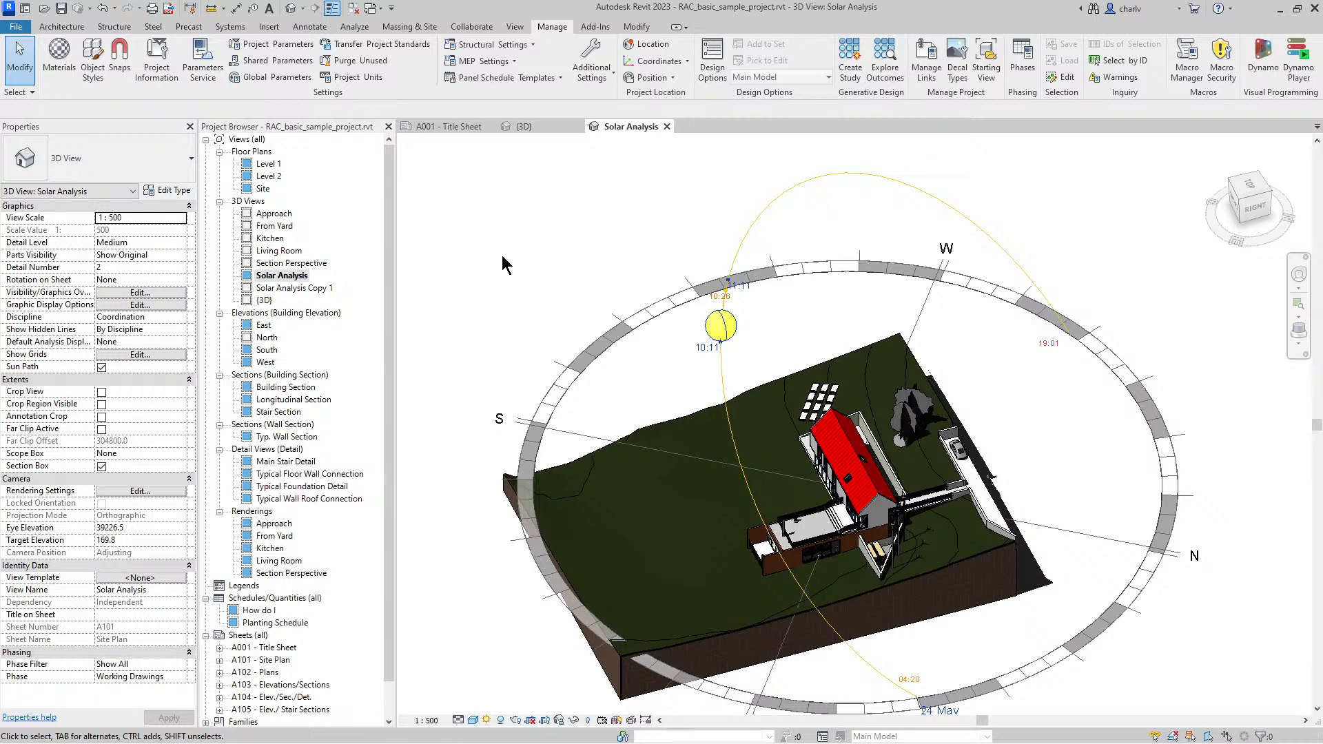
pyautogui.click(487, 720)
pyautogui.click(517, 704)
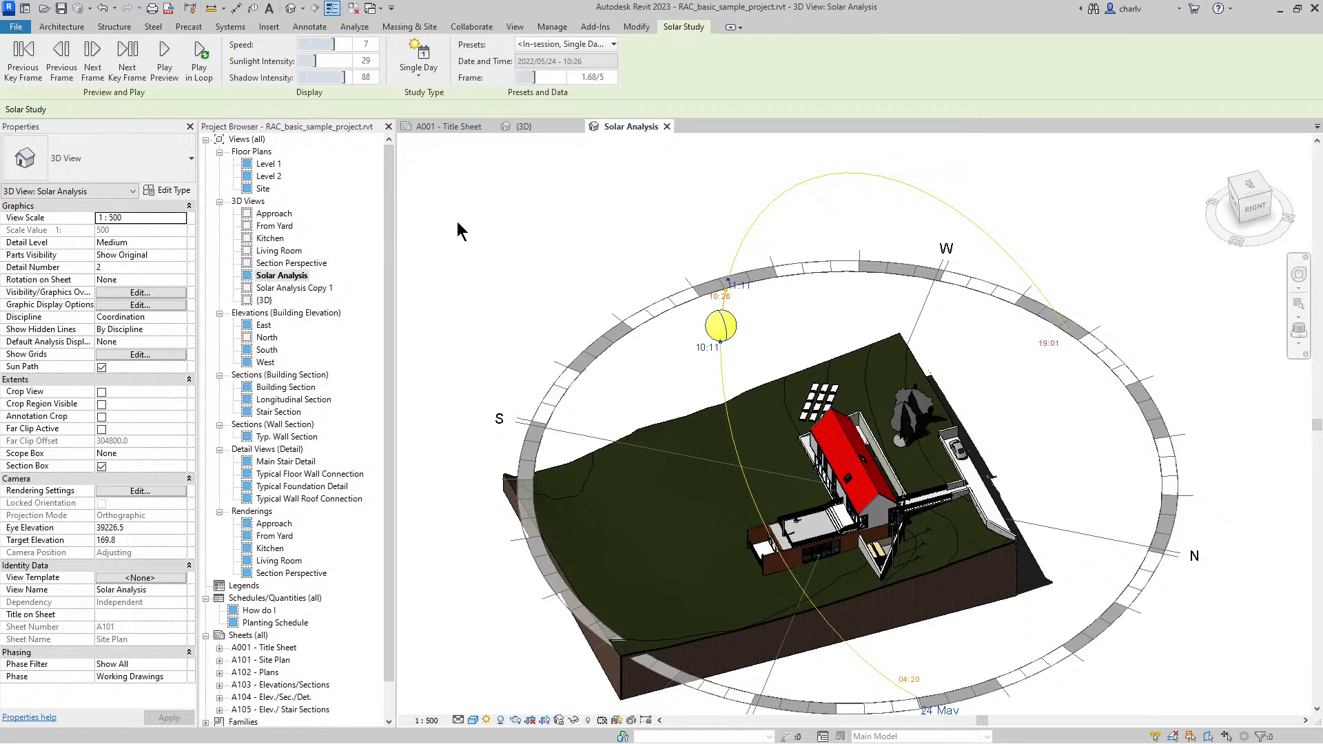
# Step: Set the single-day solar study to run from sunrise to sunset in the sun settings
pyautogui.click(418, 69)
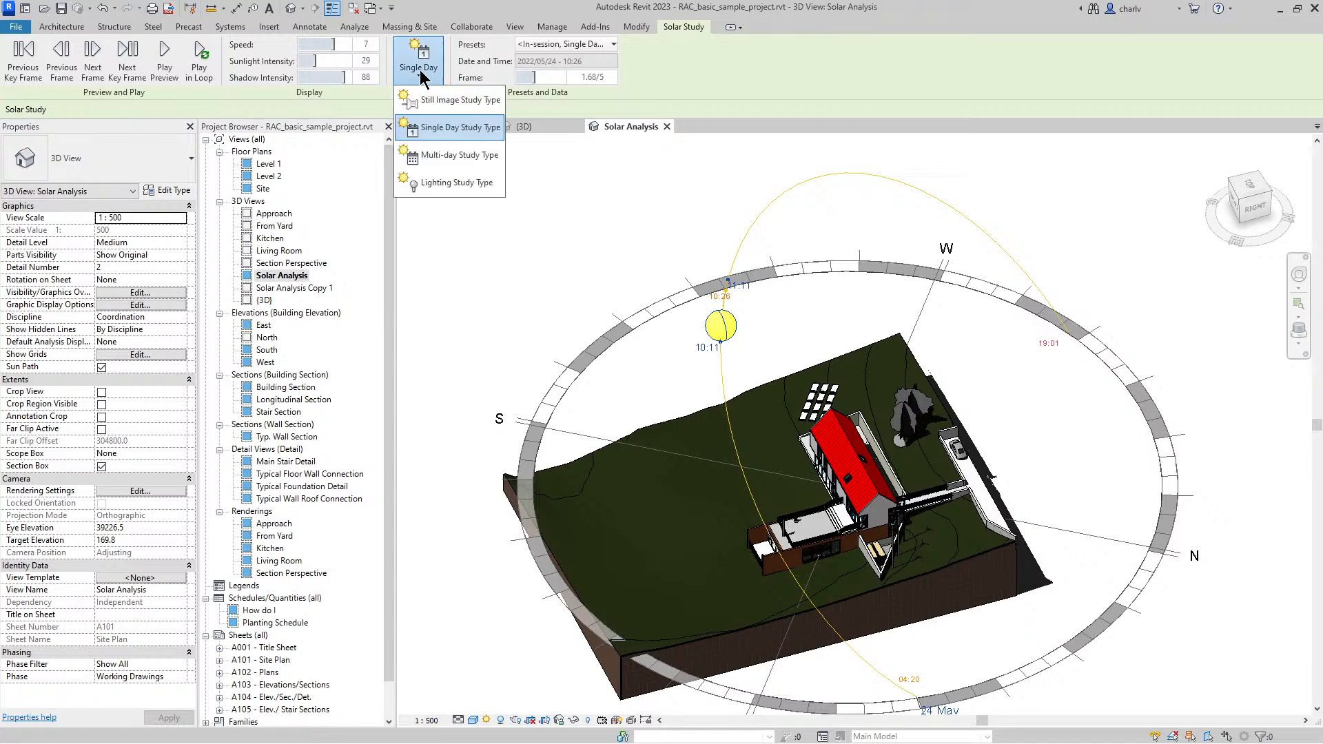
pyautogui.click(488, 720)
pyautogui.click(518, 652)
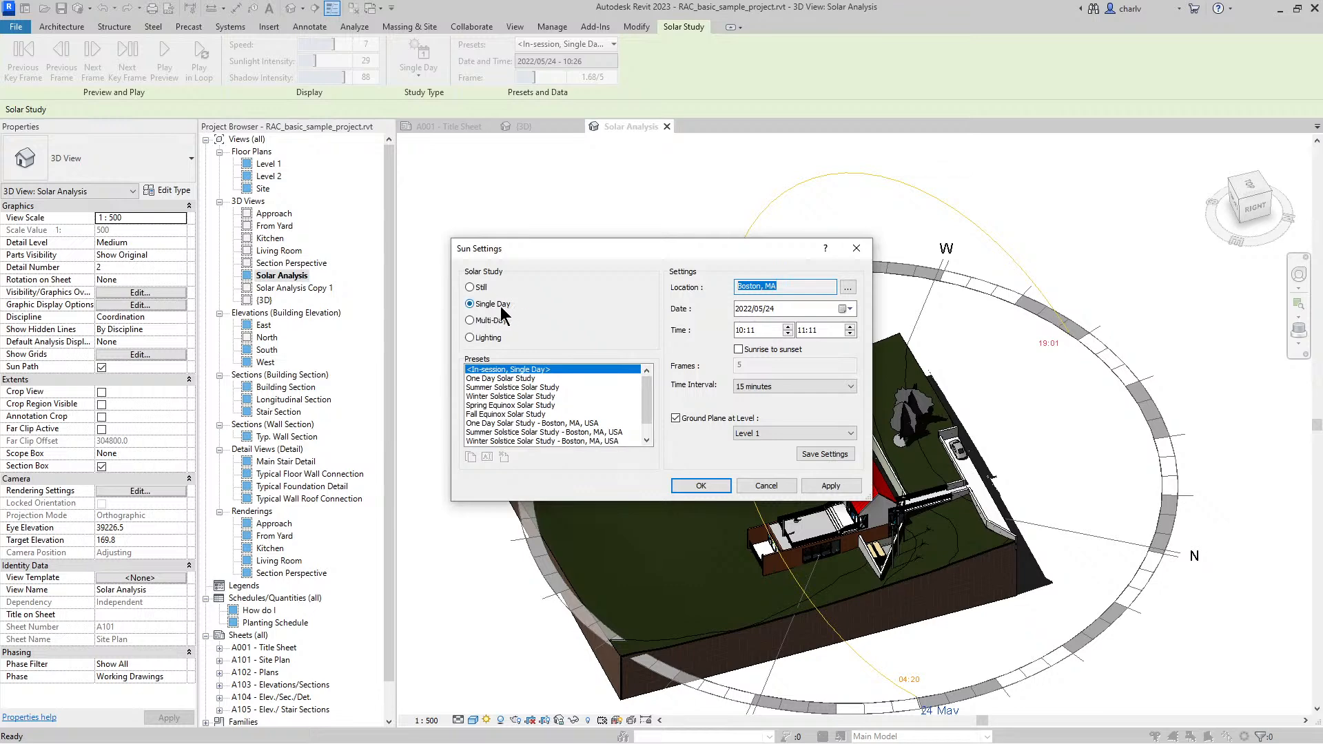
pyautogui.click(741, 331)
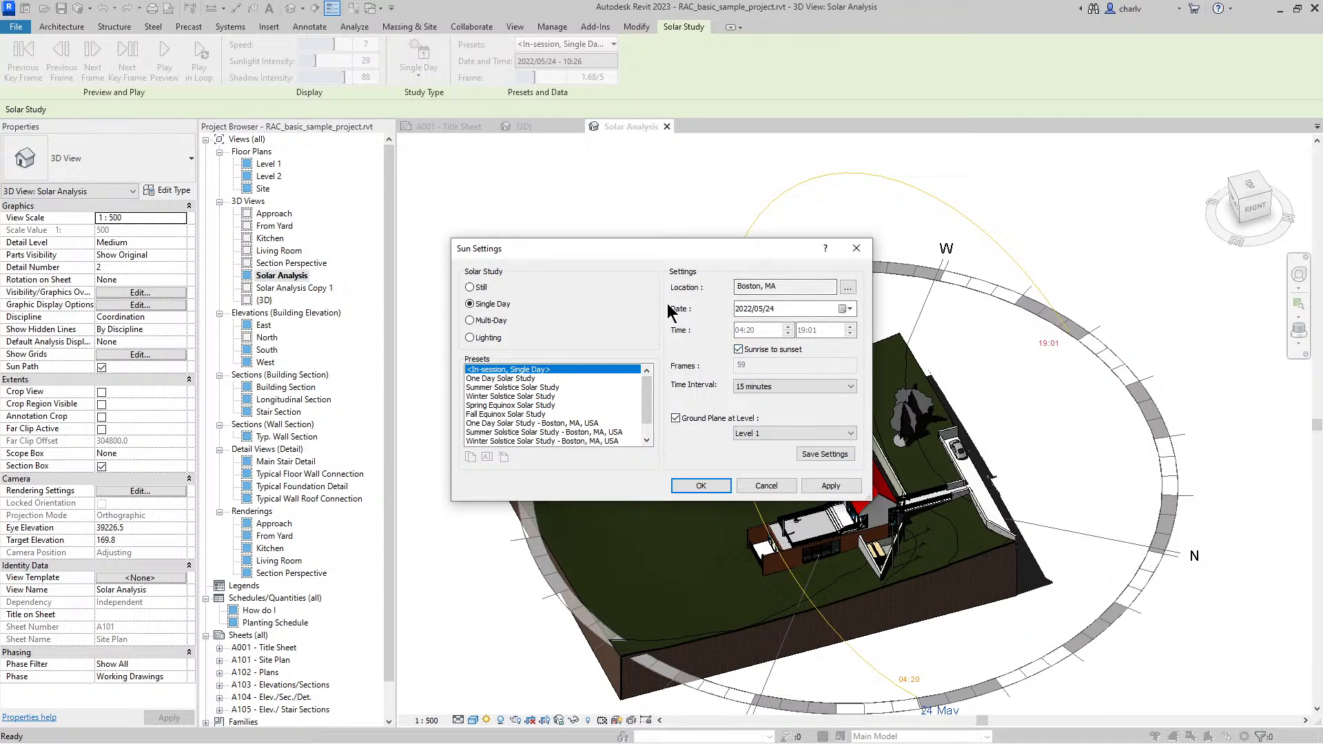
pyautogui.click(677, 484)
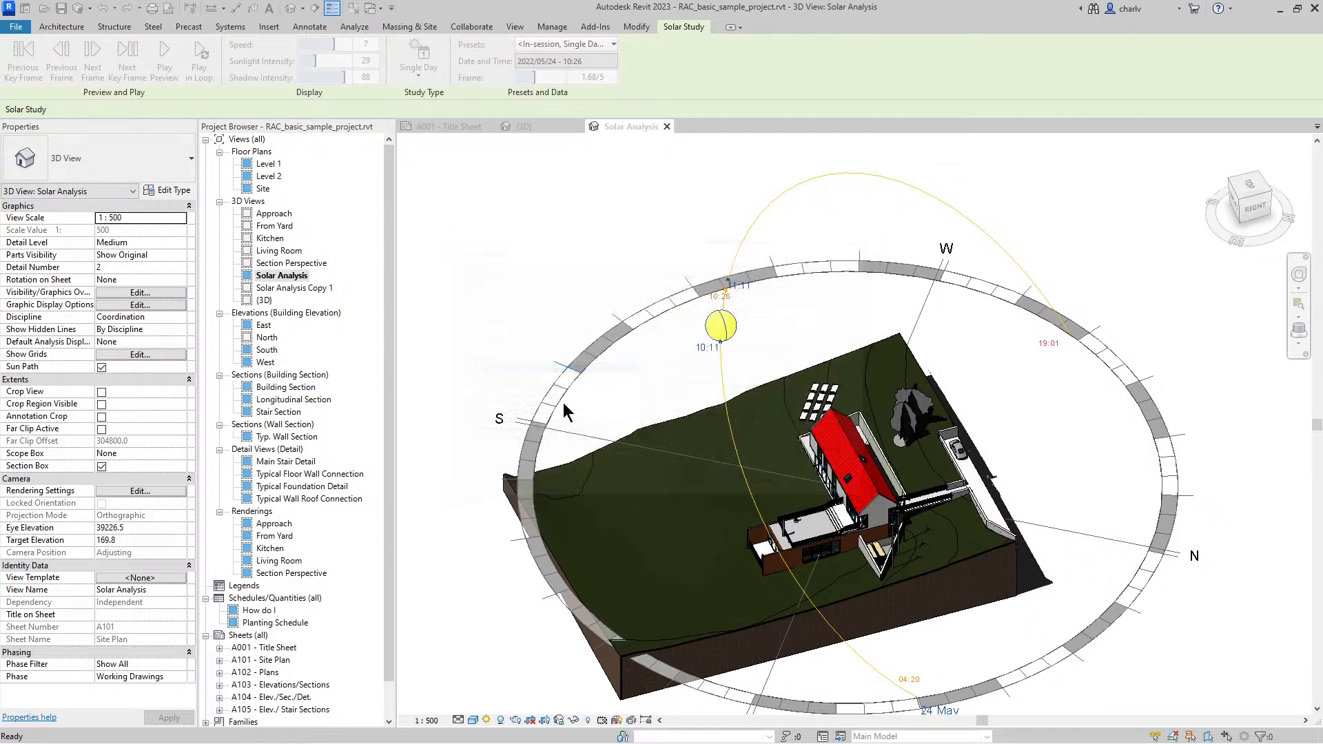
# Step: Play the sunrise-to-sunset preview in a loop, slow its speed to 4, and stop it partway through the day
pyautogui.click(169, 63)
pyautogui.click(170, 63)
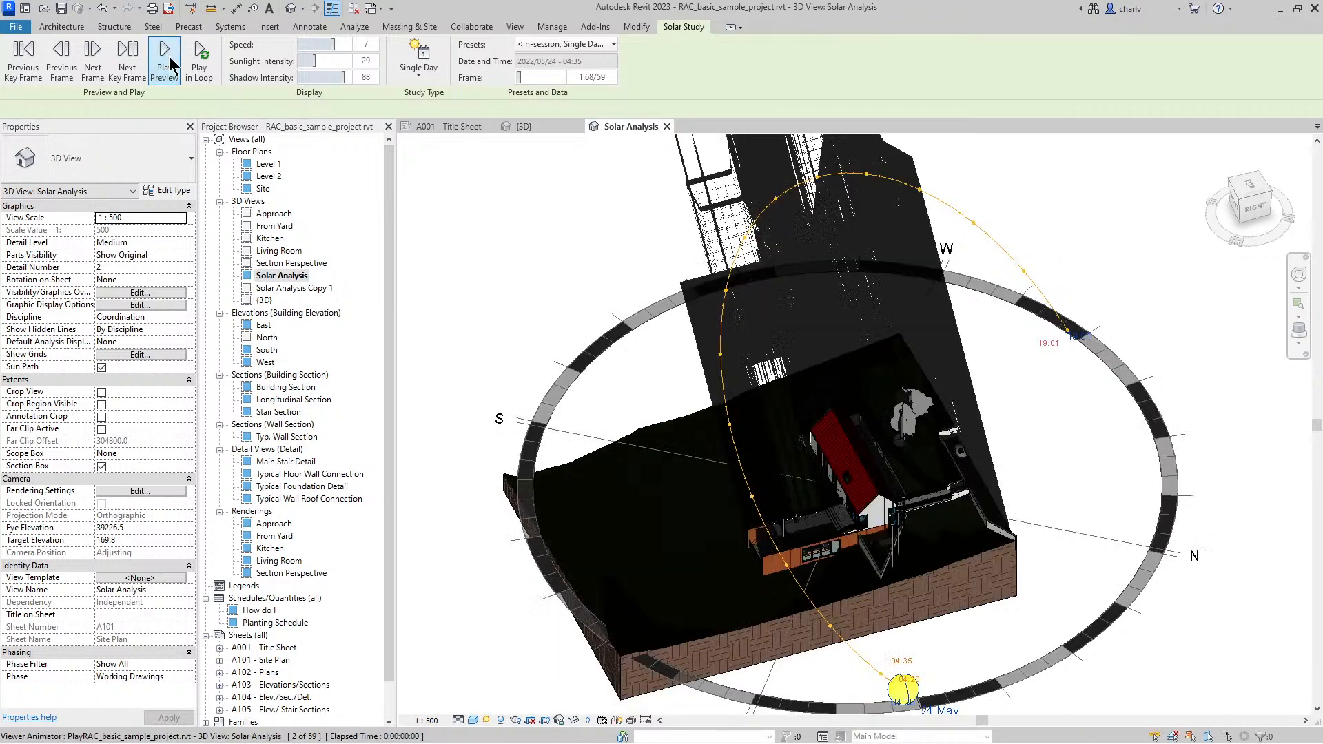
pyautogui.click(199, 57)
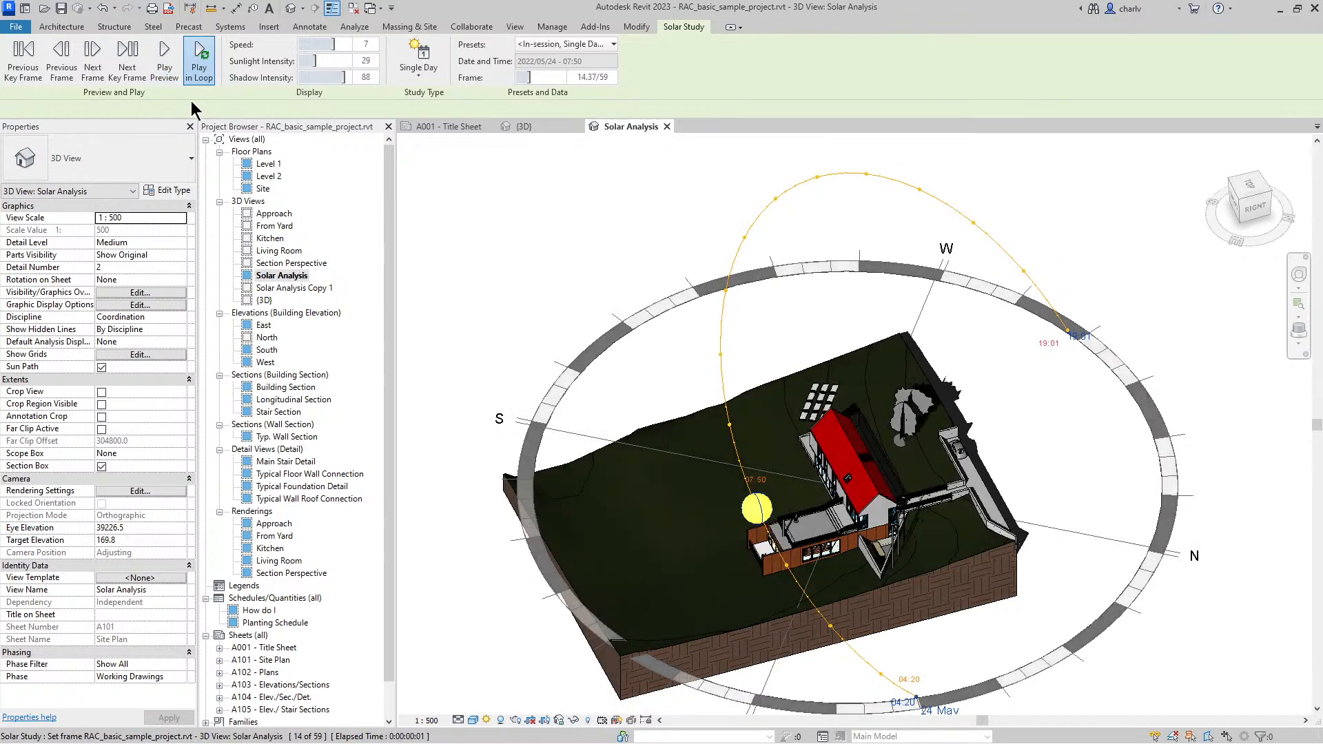
pyautogui.moveTo(342, 41)
pyautogui.mouseDown()
pyautogui.moveTo(305, 45)
pyautogui.moveTo(366, 43)
pyautogui.moveTo(317, 44)
pyautogui.mouseUp()
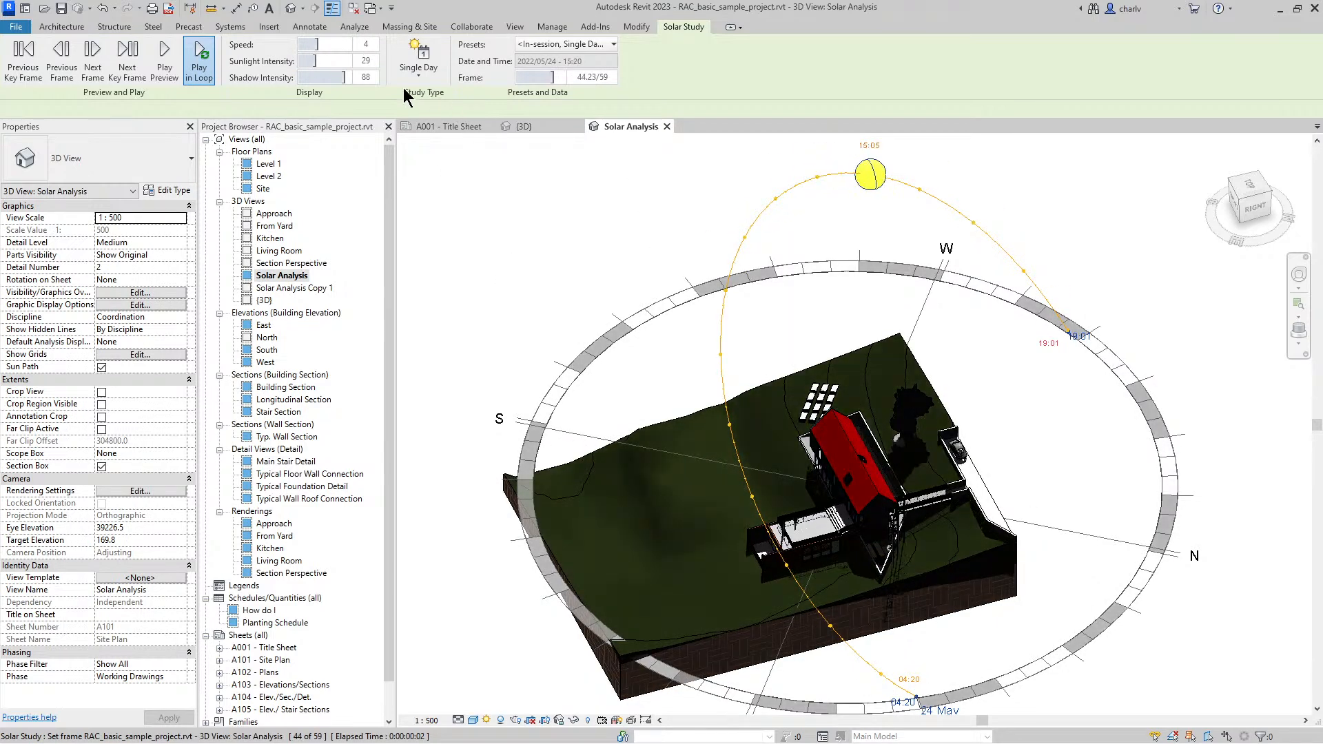
pyautogui.click(198, 69)
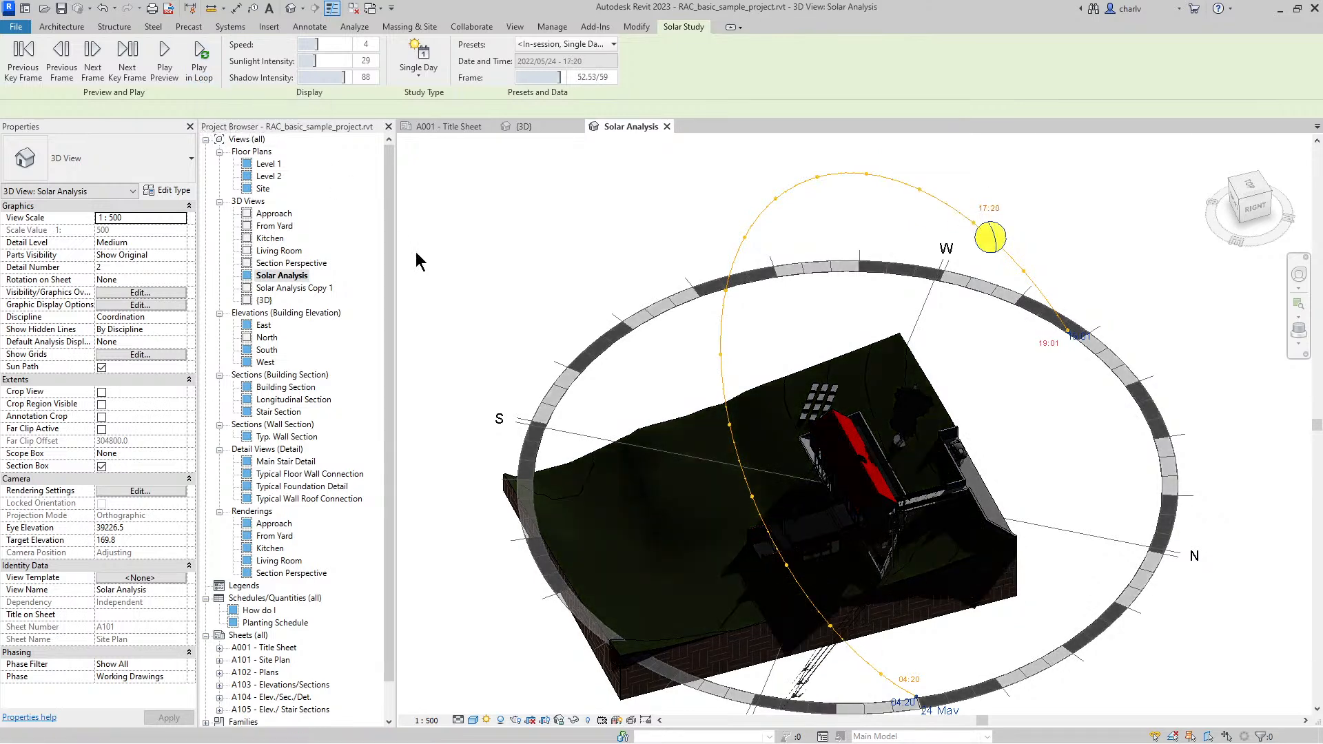
# Step: Set the solar study's sunlight intensity to 67 and its shadow intensity to 26
pyautogui.moveTo(343, 77)
pyautogui.mouseDown()
pyautogui.moveTo(264, 82)
pyautogui.moveTo(350, 61)
pyautogui.mouseUp()
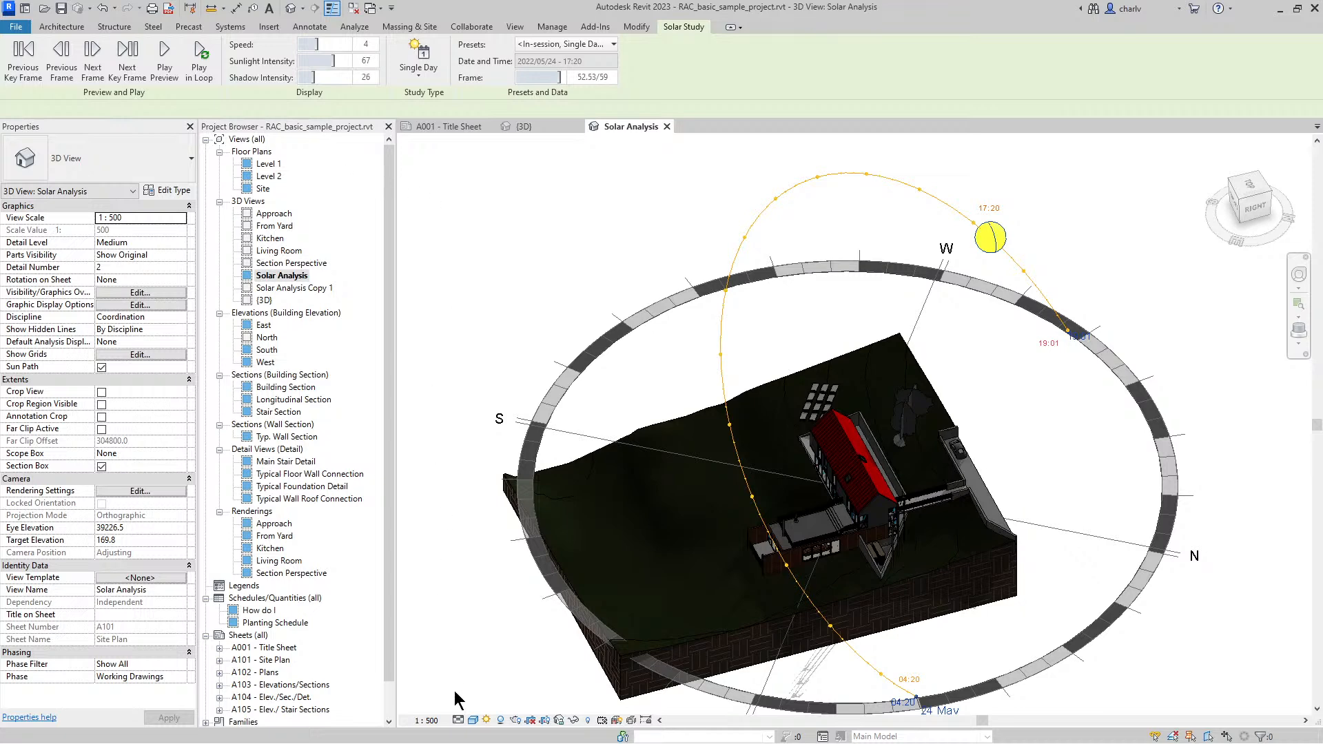
pyautogui.click(487, 720)
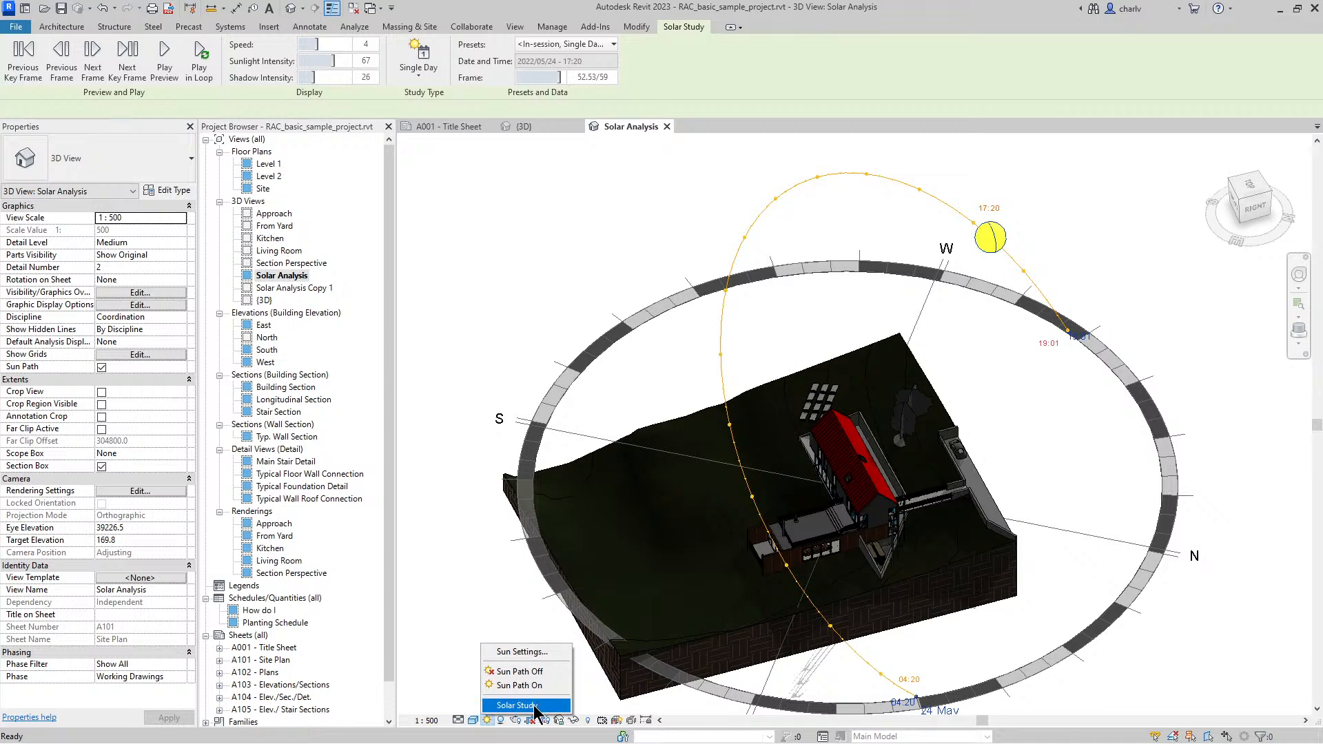
pyautogui.click(471, 433)
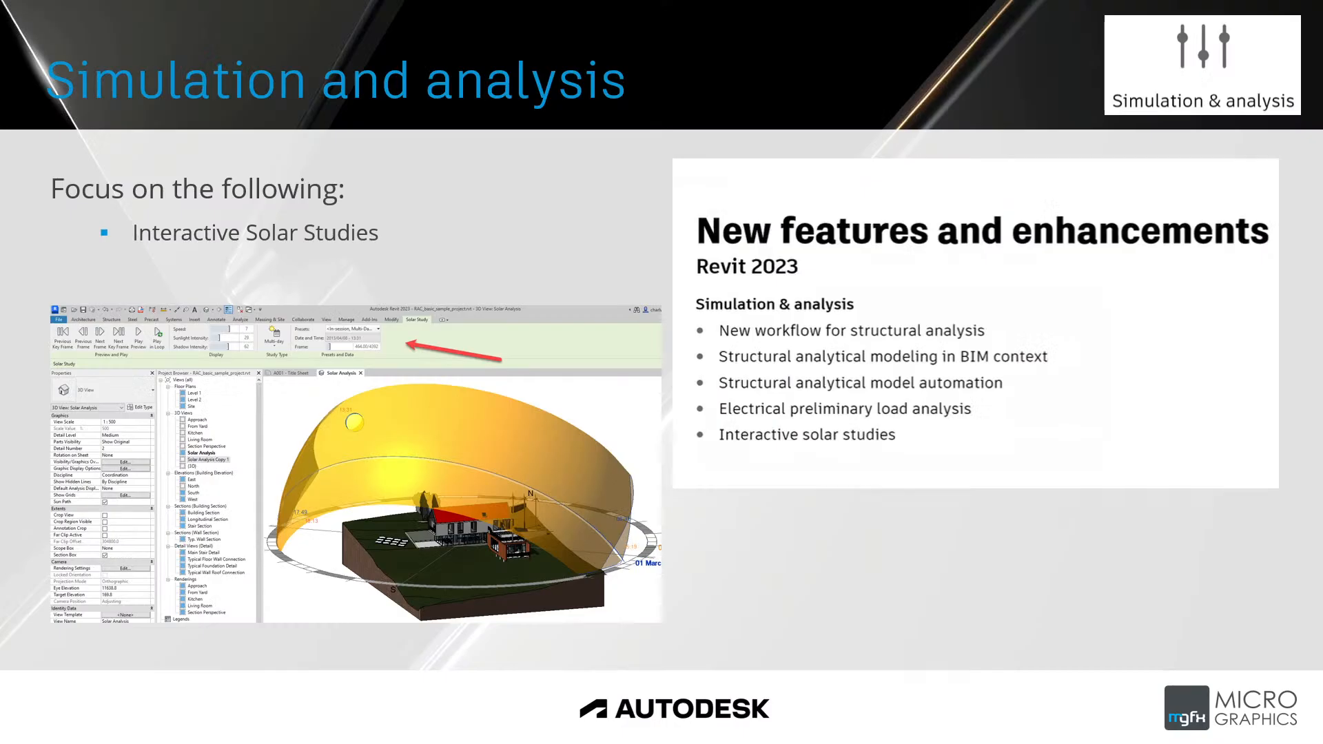
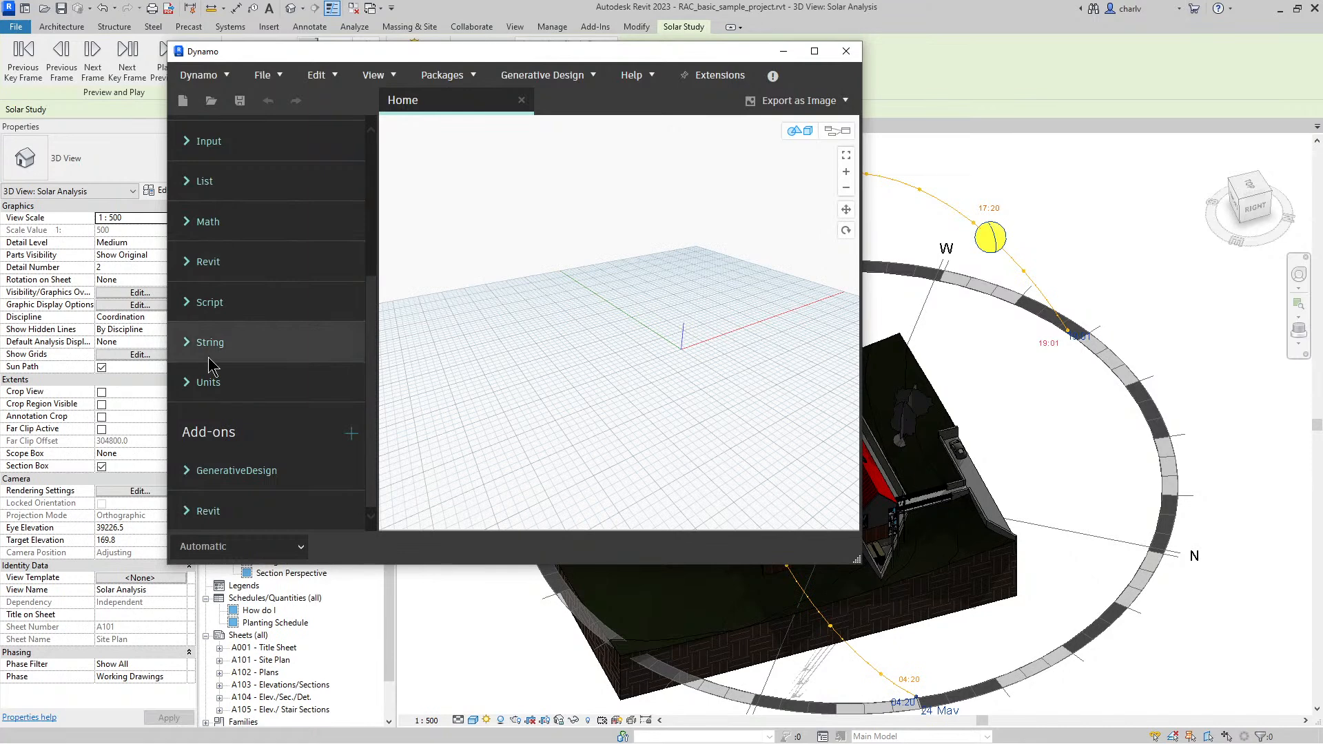
# Step: Add a Point.ByCoordinates node with x and y inputs to the Dynamo Home workspace and reposition it in the graph
pyautogui.scroll(3, 216, 377)
pyautogui.scroll(2, 213, 376)
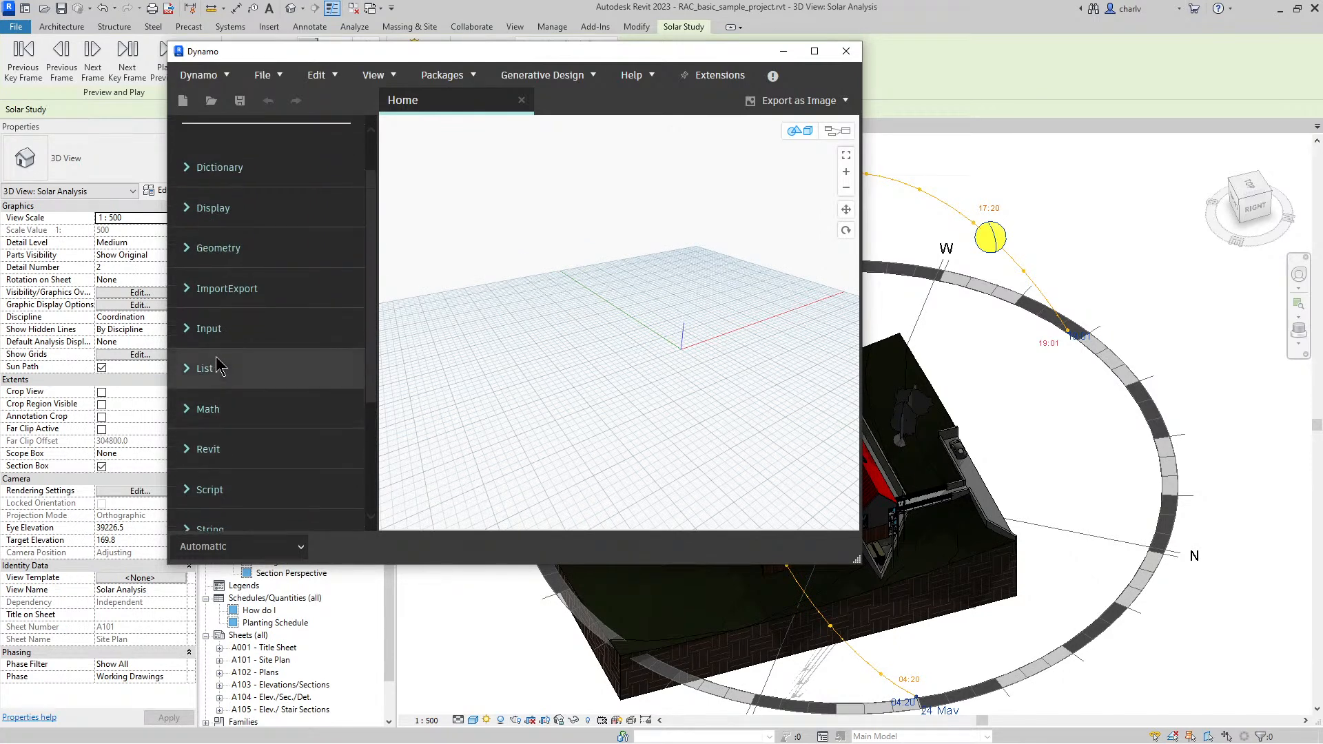
pyautogui.click(194, 252)
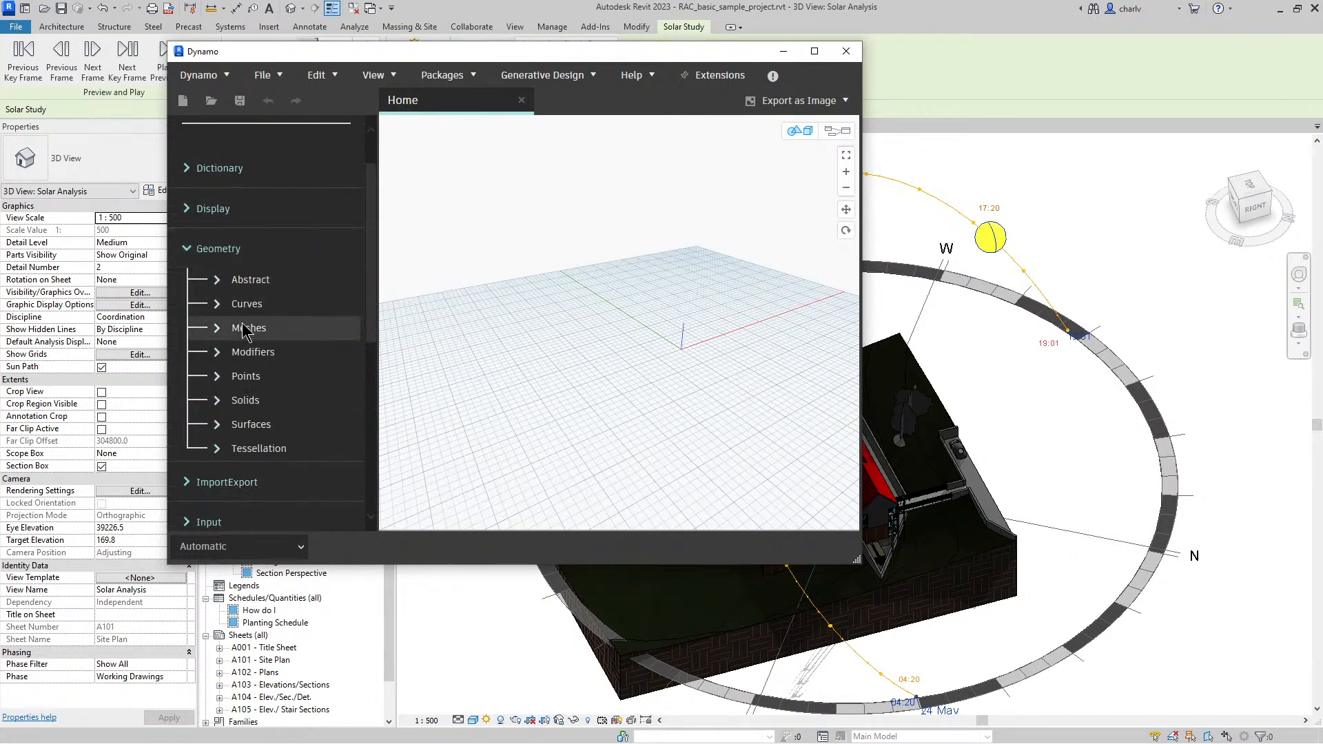
pyautogui.click(271, 376)
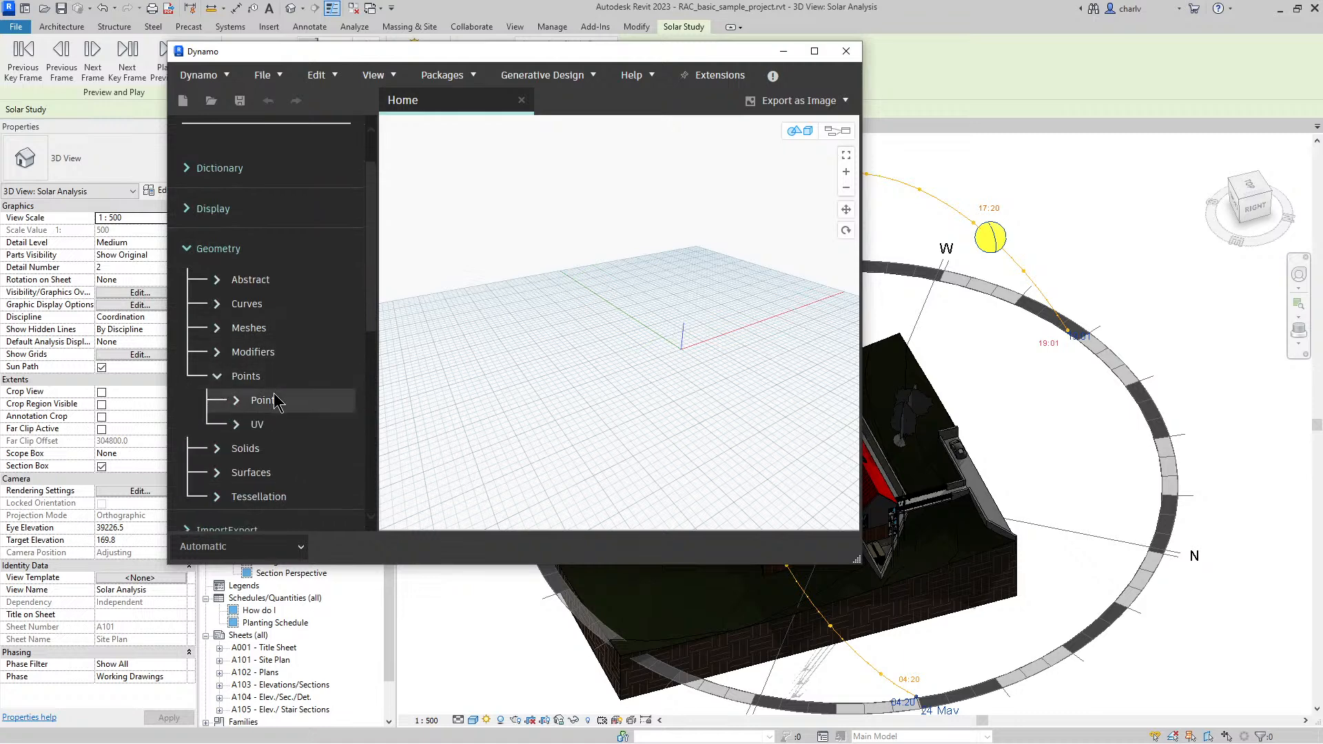
pyautogui.click(275, 401)
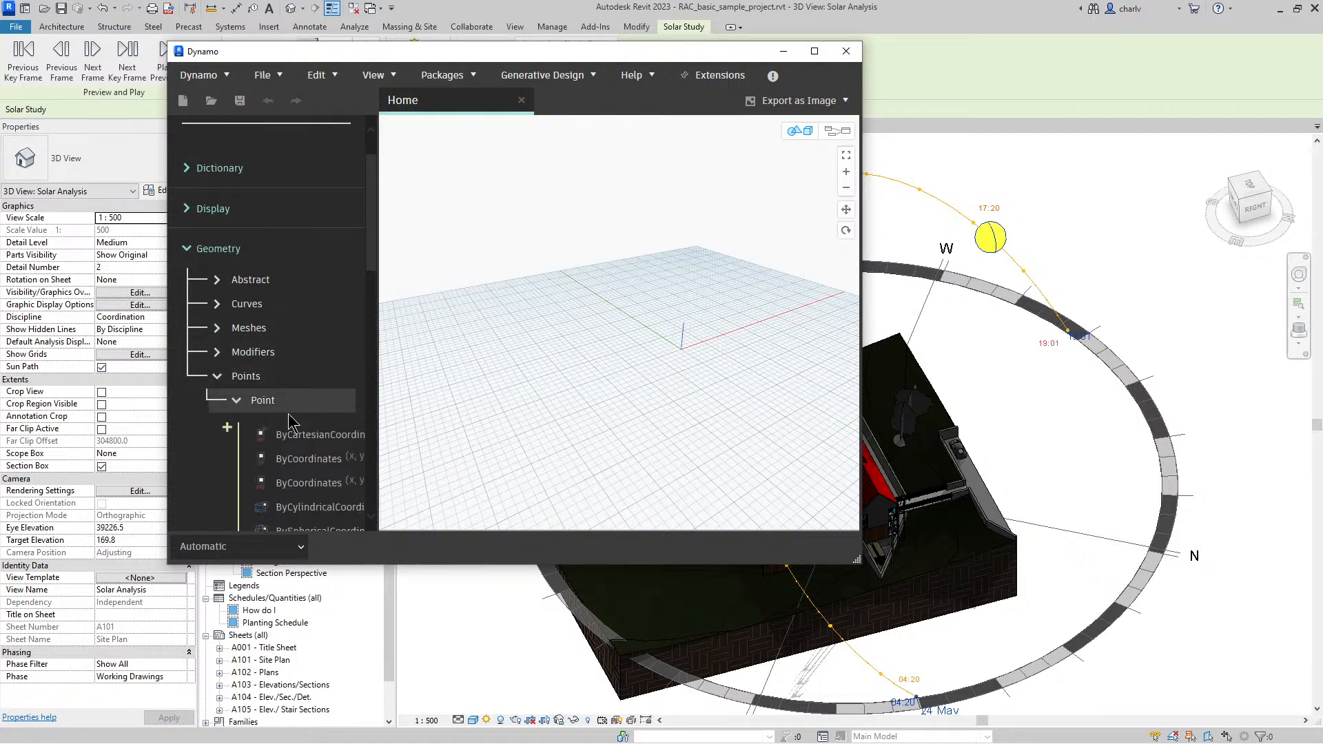
pyautogui.click(316, 460)
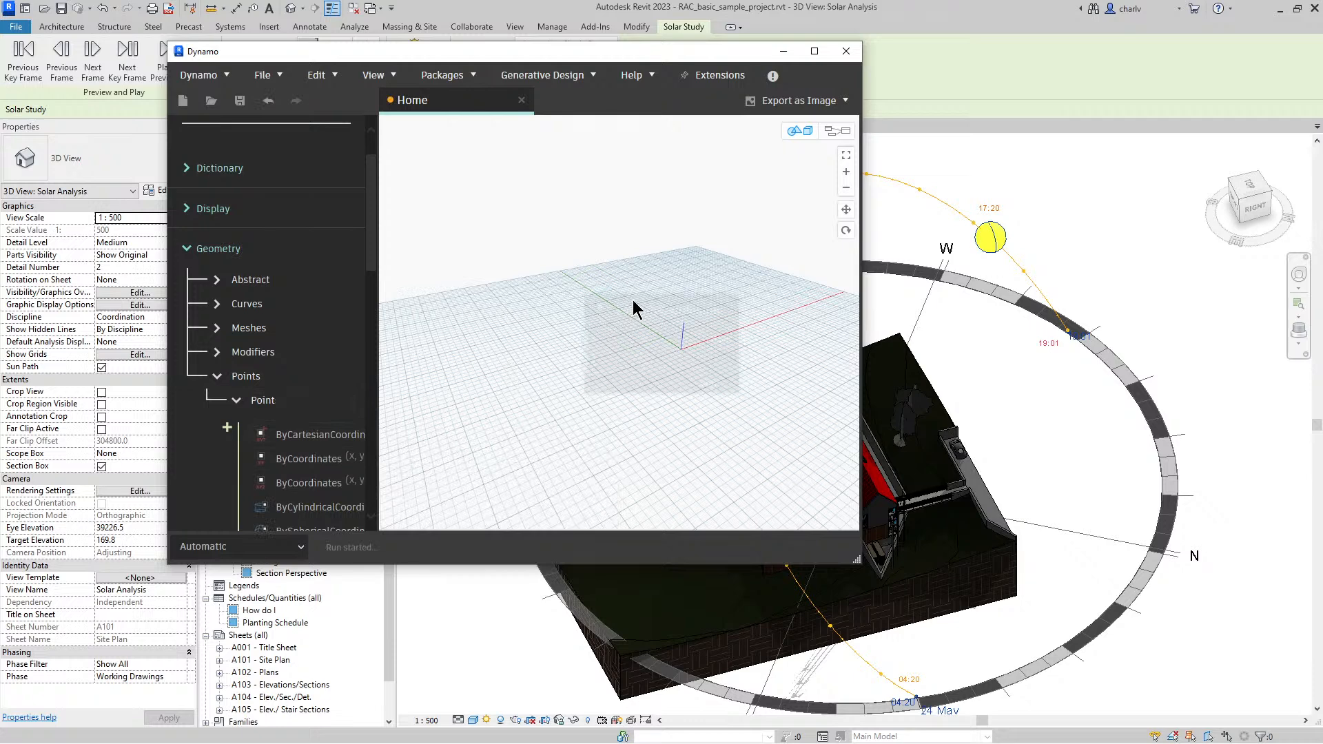
pyautogui.click(838, 131)
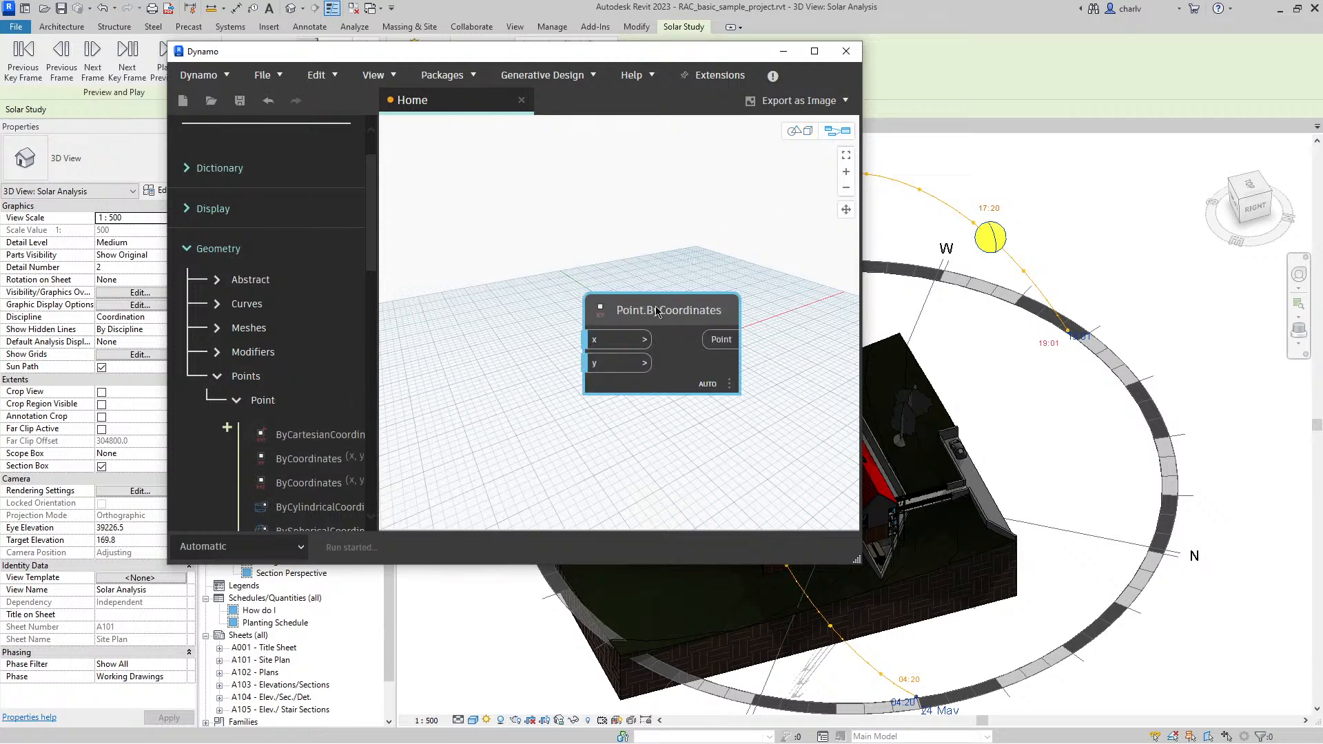
pyautogui.moveTo(657, 312); pyautogui.dragTo(532, 190)
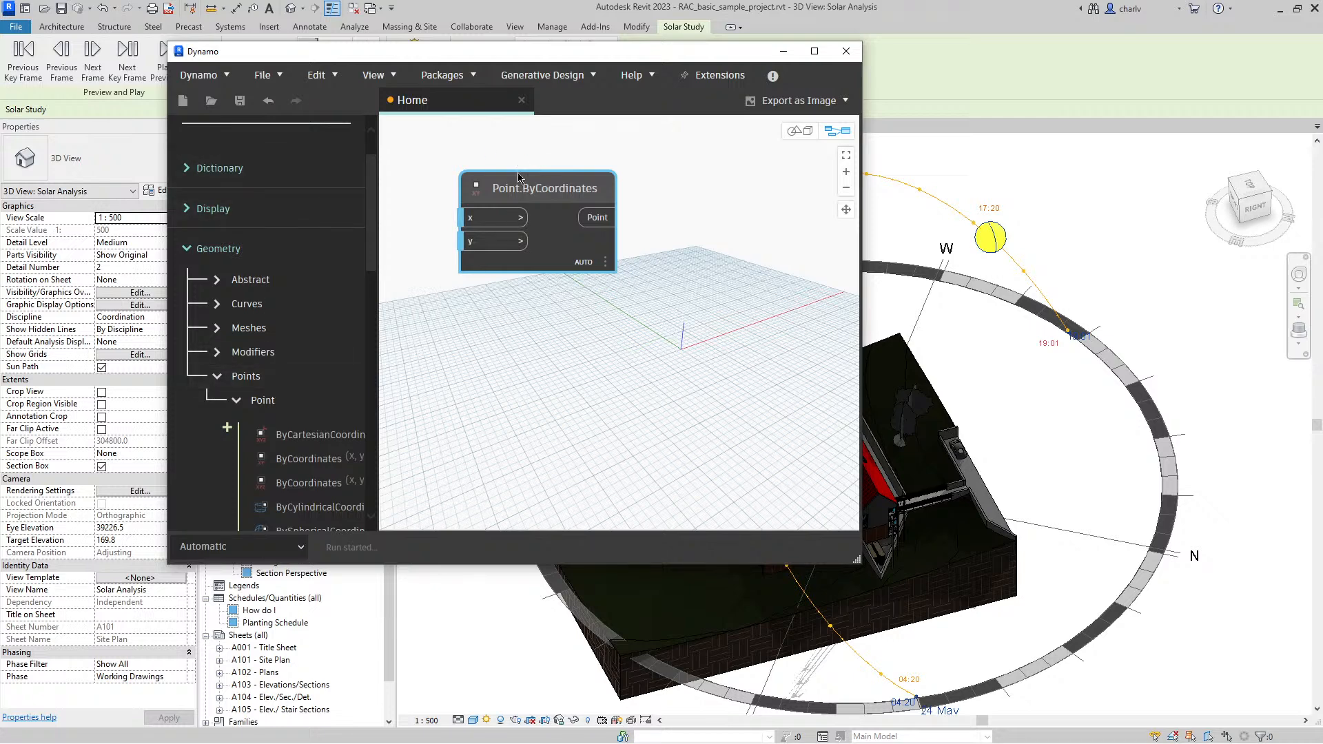
# Step: Review the Generative Design options in Dynamo and close it without saving the Home workspace
pyautogui.click(573, 81)
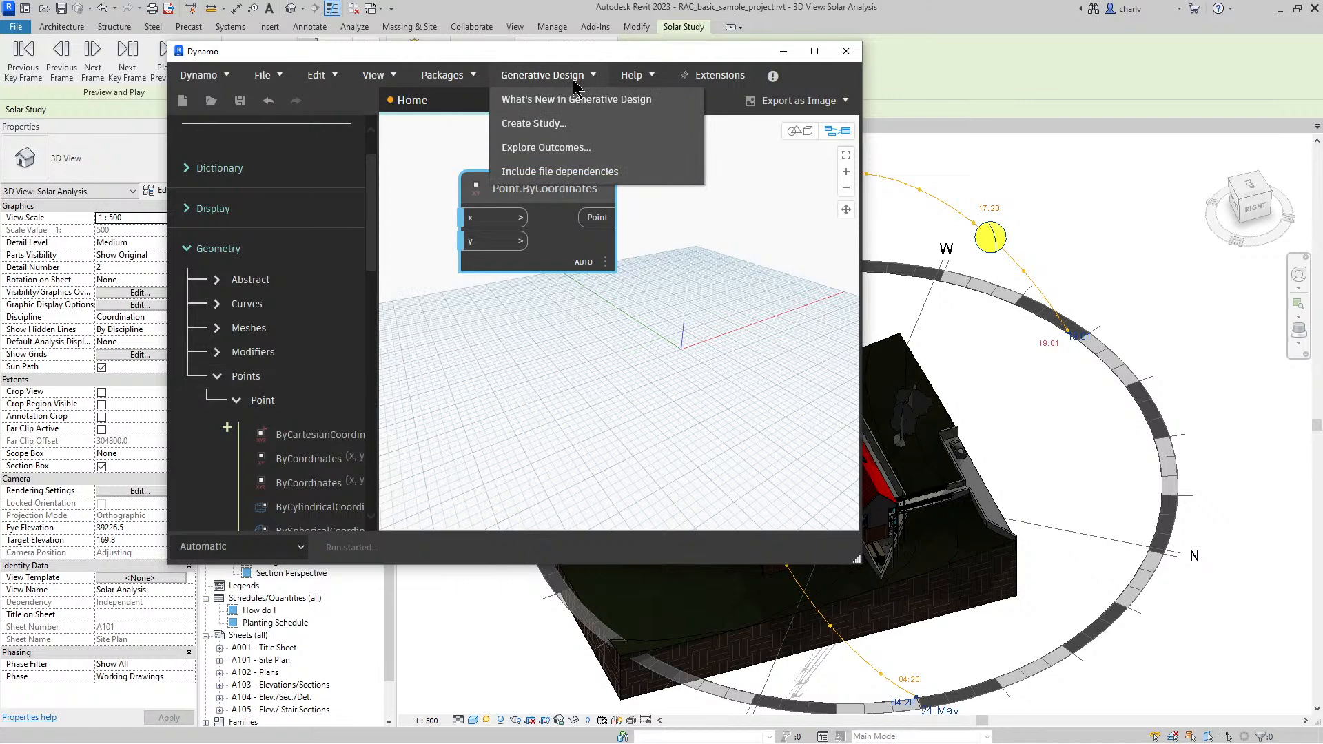
pyautogui.click(574, 76)
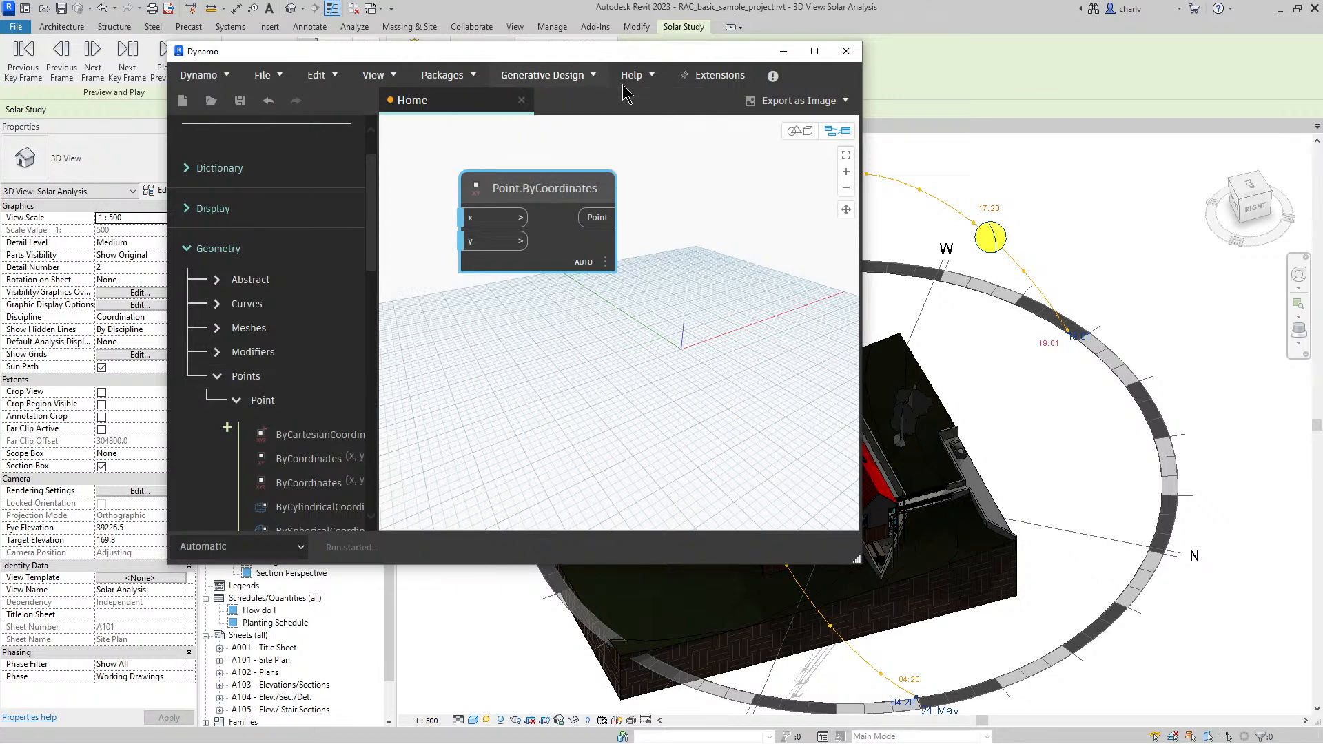
pyautogui.click(845, 51)
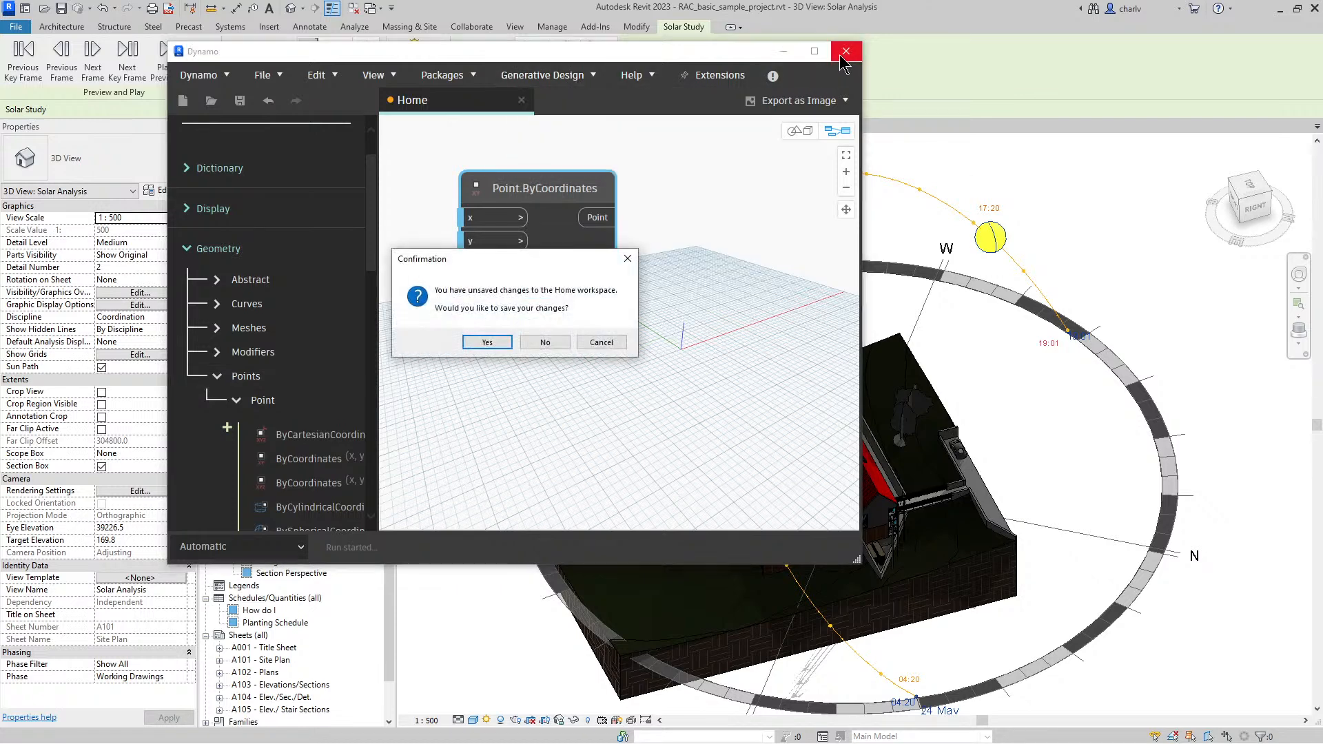
pyautogui.click(560, 344)
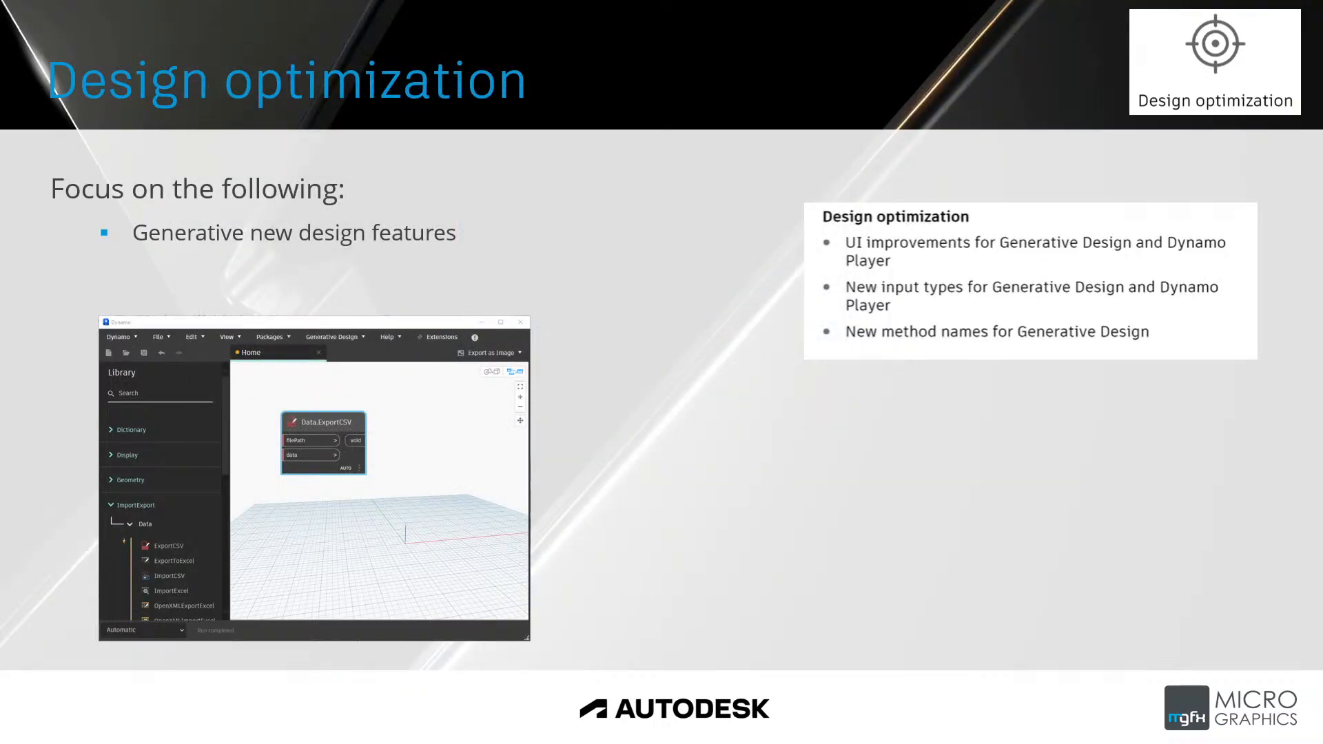
# Step: Switch to Revit, review the Autodesk Samples study types for creating a generative design study, and close the dialog
pyautogui.hotkey('alt', 'Tab')
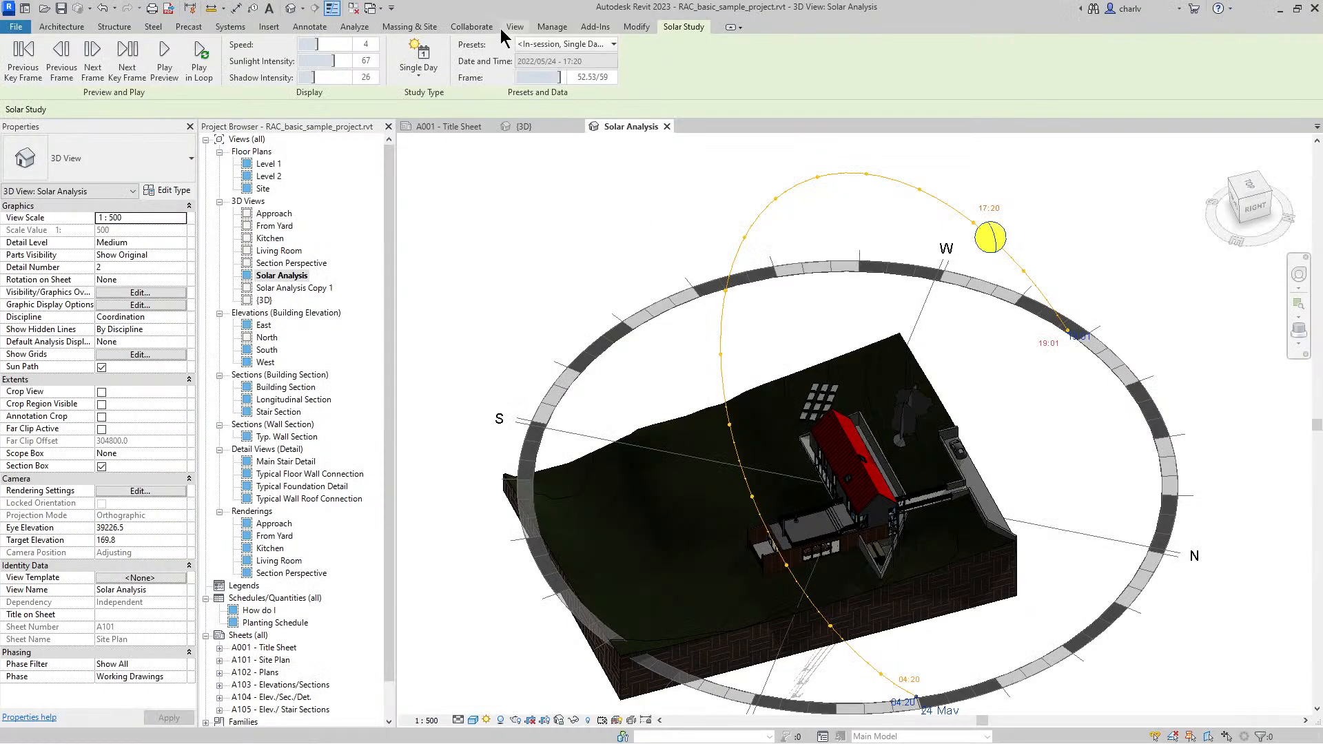
pyautogui.click(552, 27)
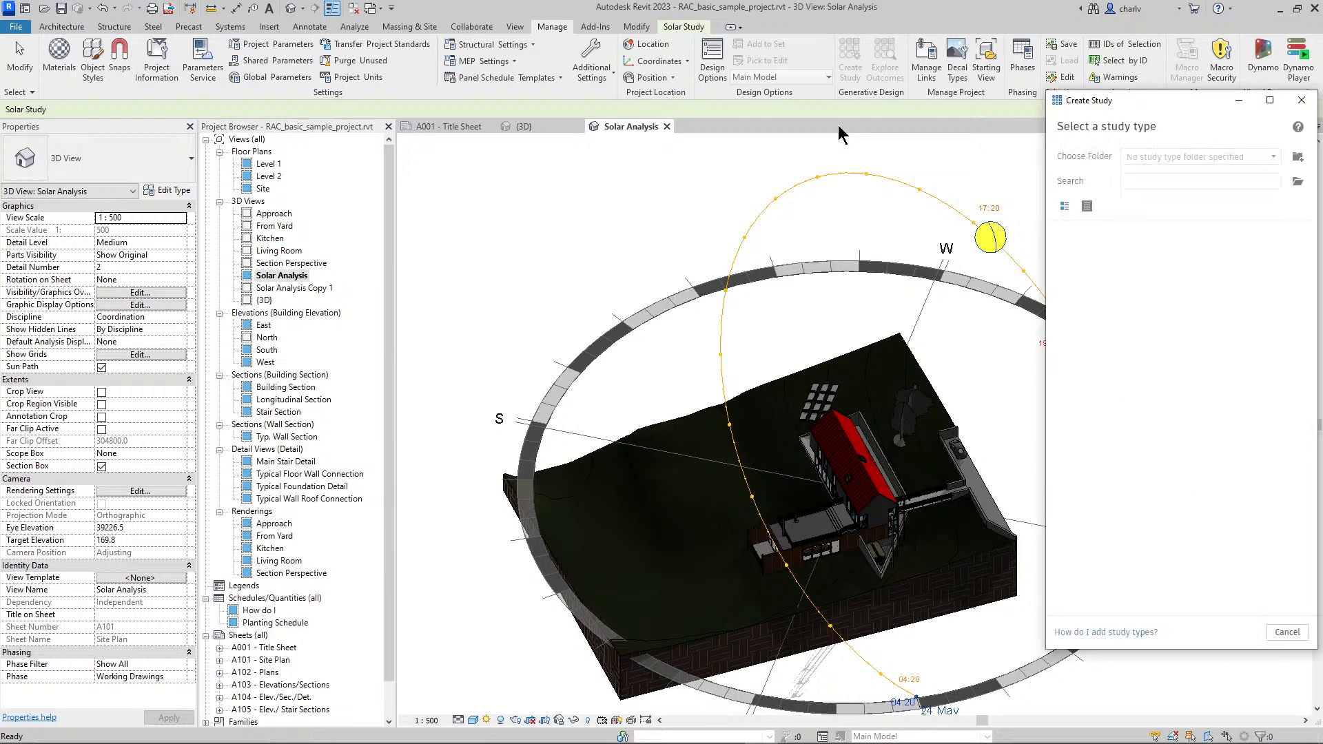
pyautogui.moveTo(1121, 108); pyautogui.dragTo(624, 66)
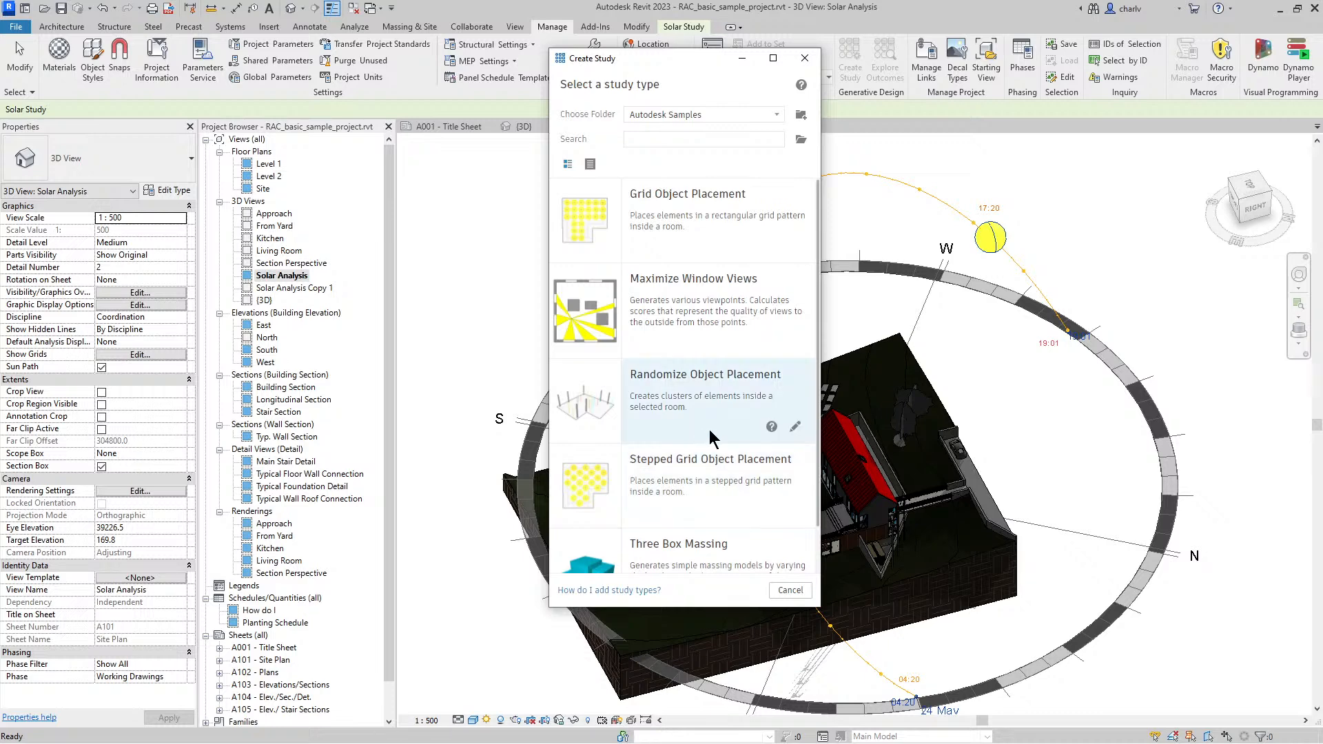
pyautogui.scroll(-1, 711, 438)
pyautogui.scroll(1, 710, 436)
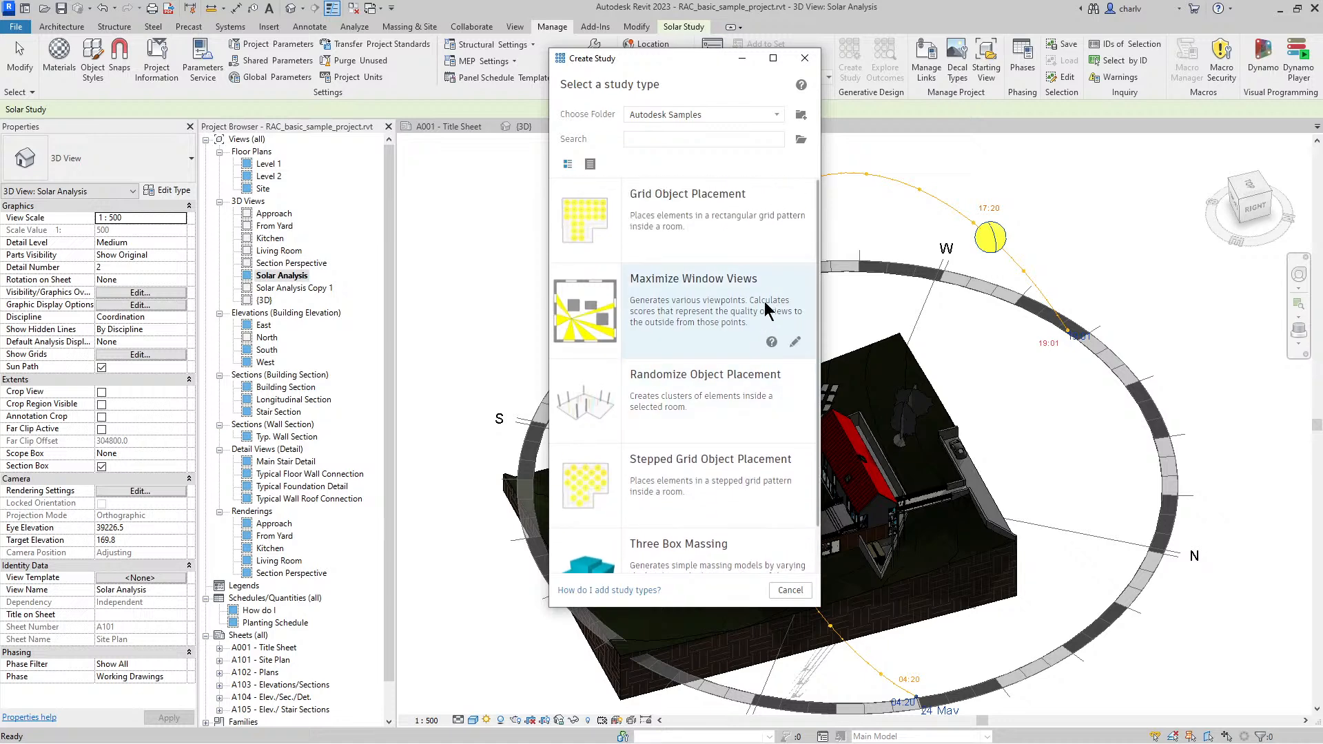
pyautogui.click(805, 58)
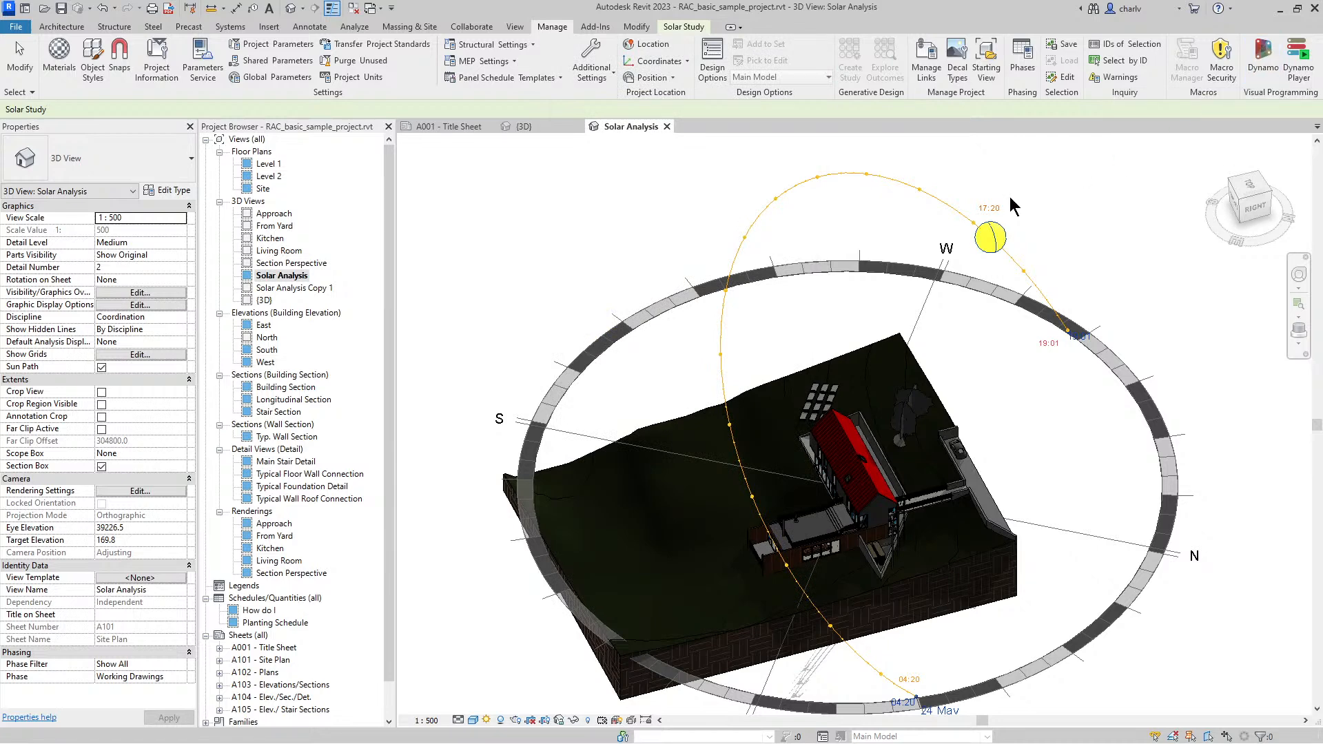
pyautogui.hotkey('alt', 'Tab')
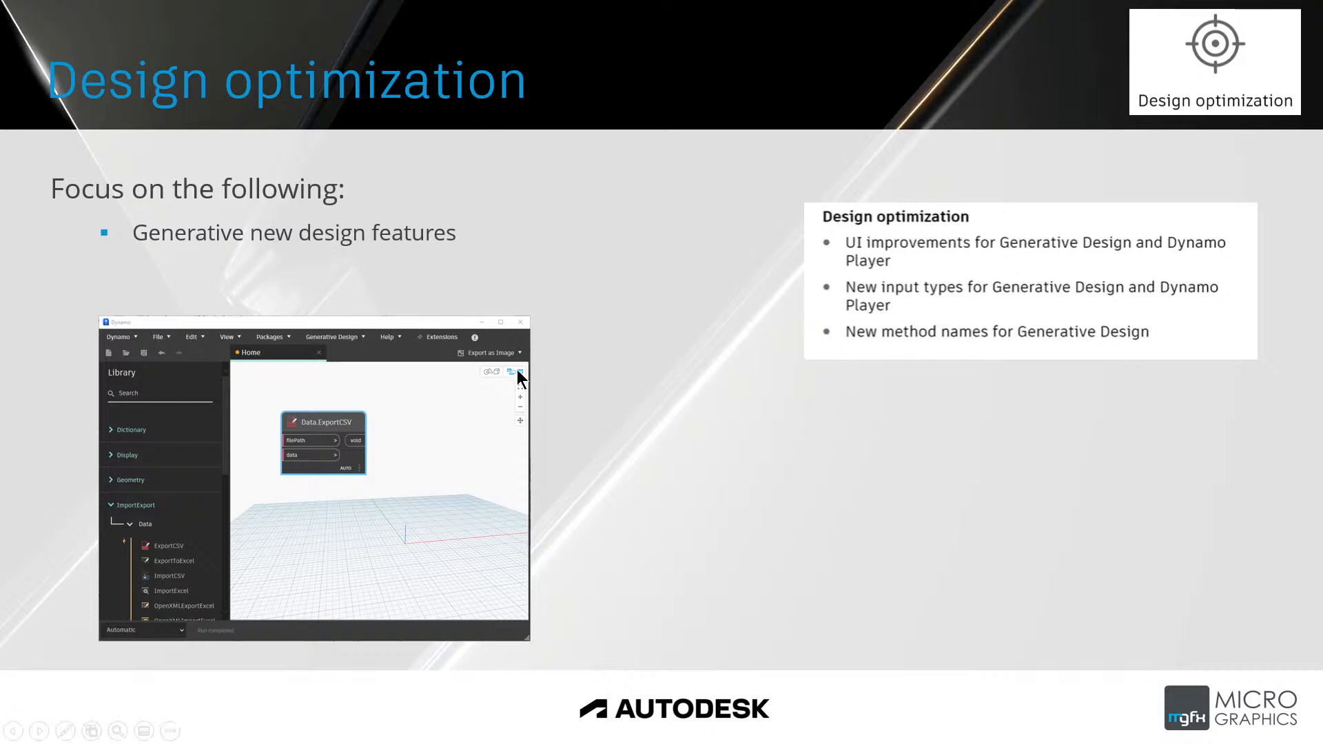
pyautogui.click(70, 333)
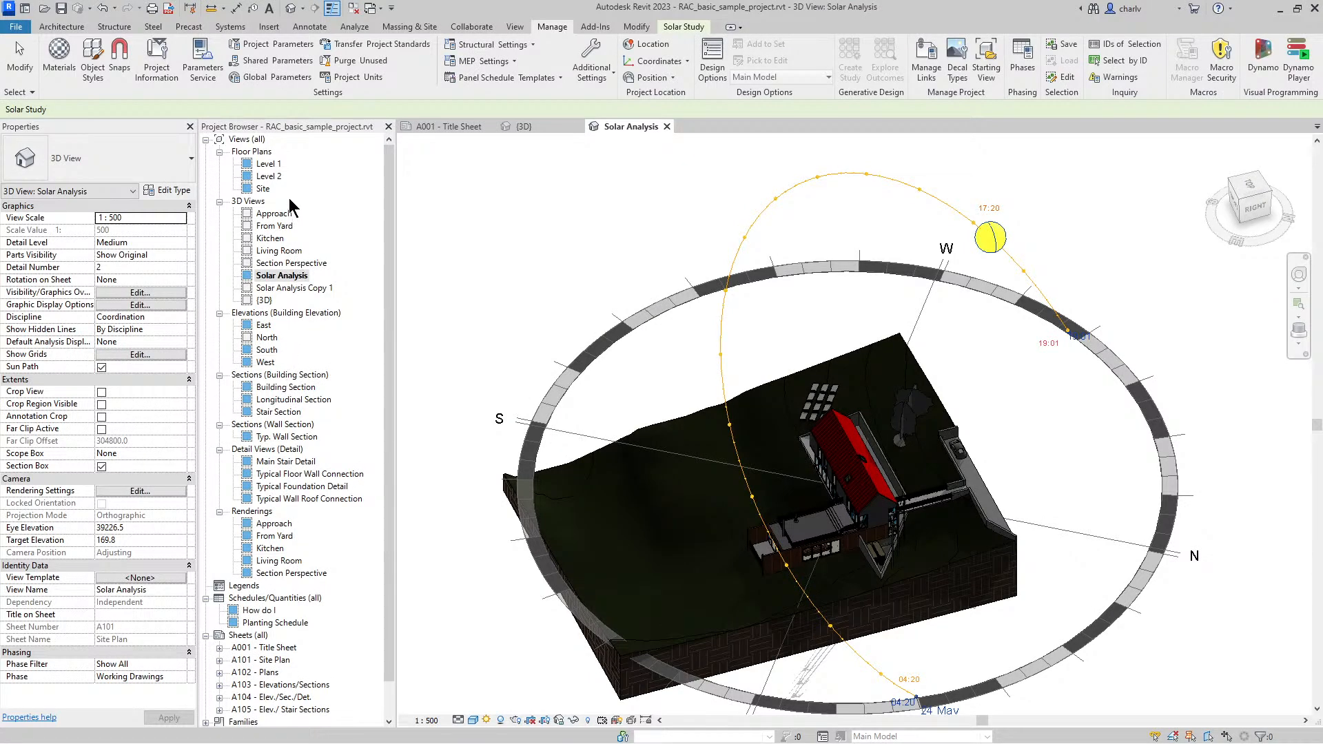
# Step: Turn off the view placement on sheet status icons in the Project Browser
pyautogui.rightClick(314, 156)
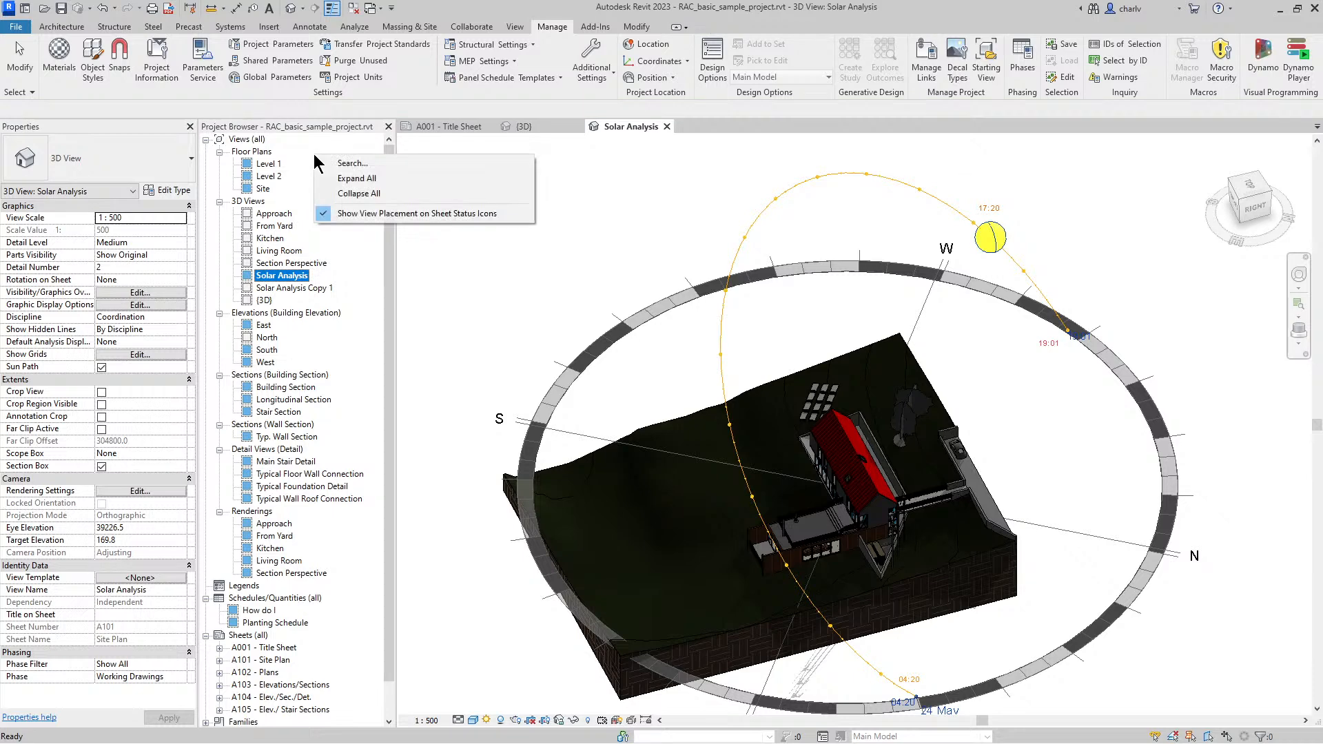
pyautogui.click(349, 214)
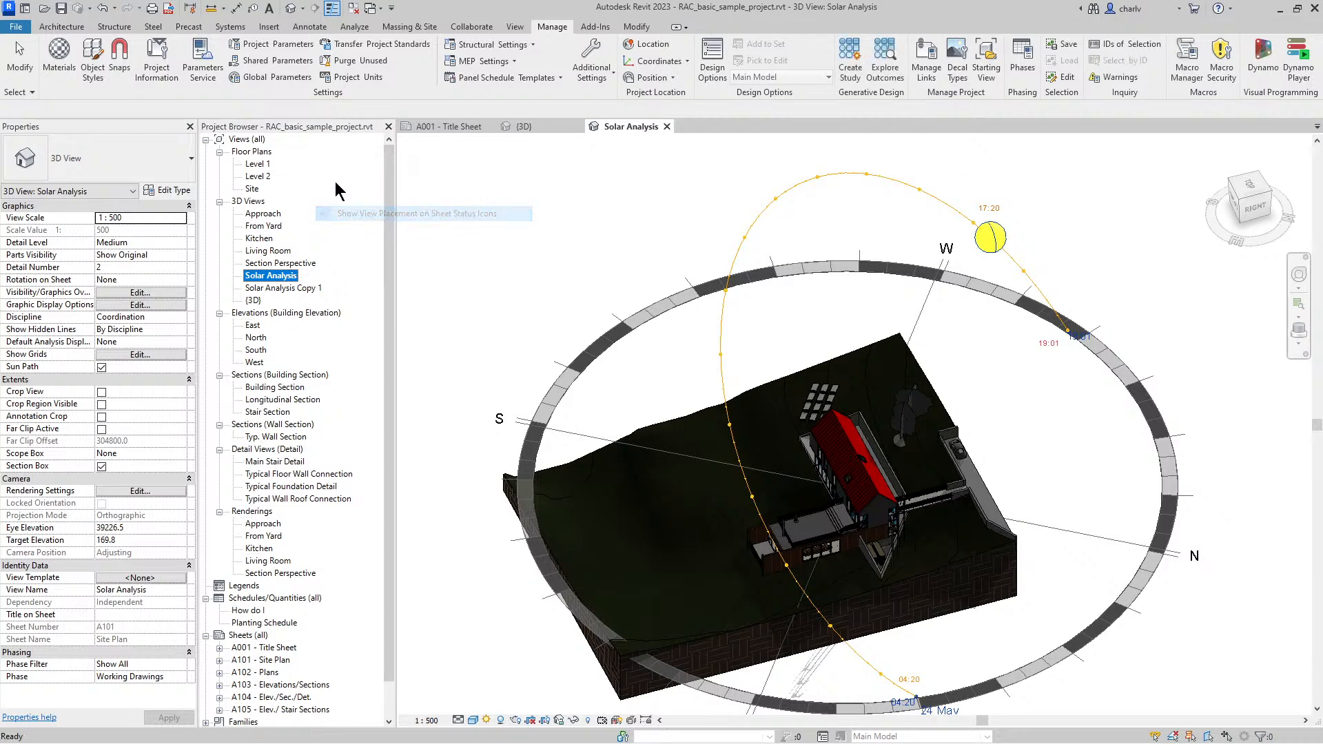
# Step: Turn the view placement on sheet status icons back on in the Project Browser
pyautogui.rightClick(335, 173)
pyautogui.click(367, 234)
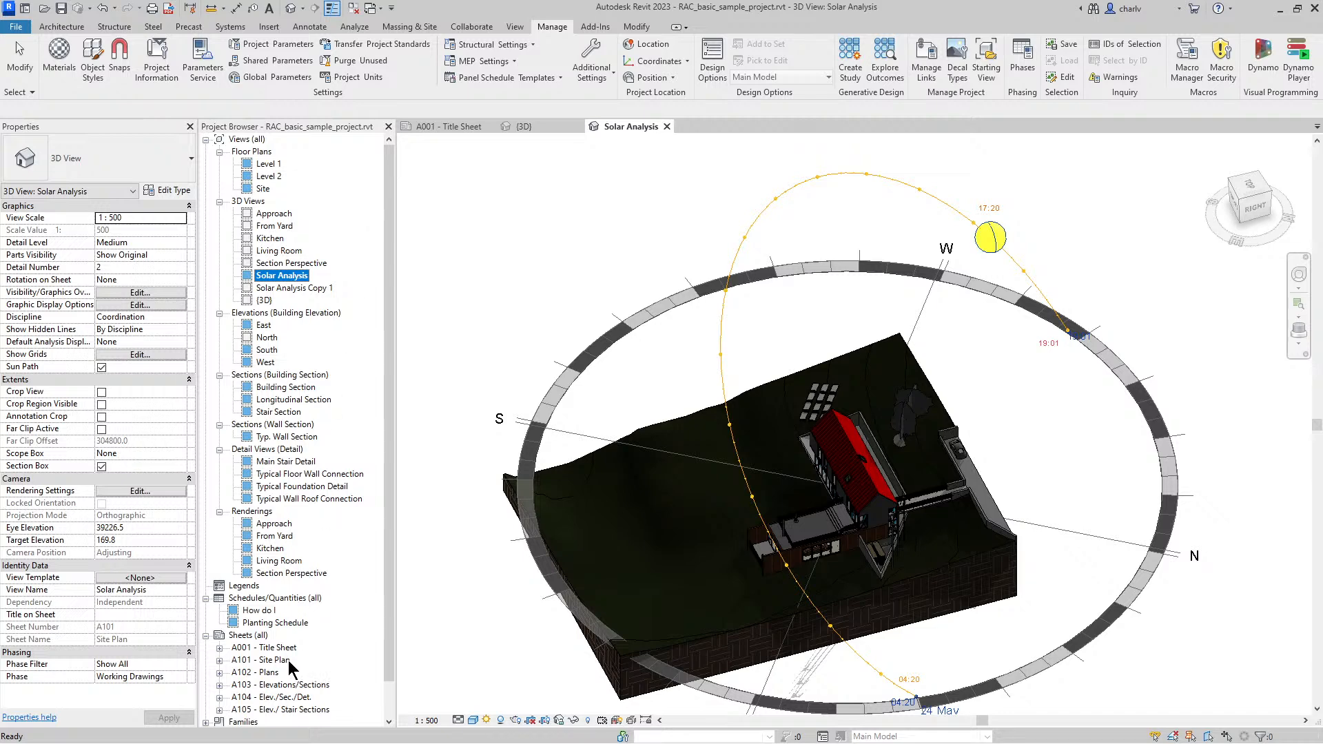
# Step: On sheet A102 - Plans, delete the Level 1 viewport and place the Level 1 floor plan again beside the Level 2 plan
pyautogui.doubleClick(265, 673)
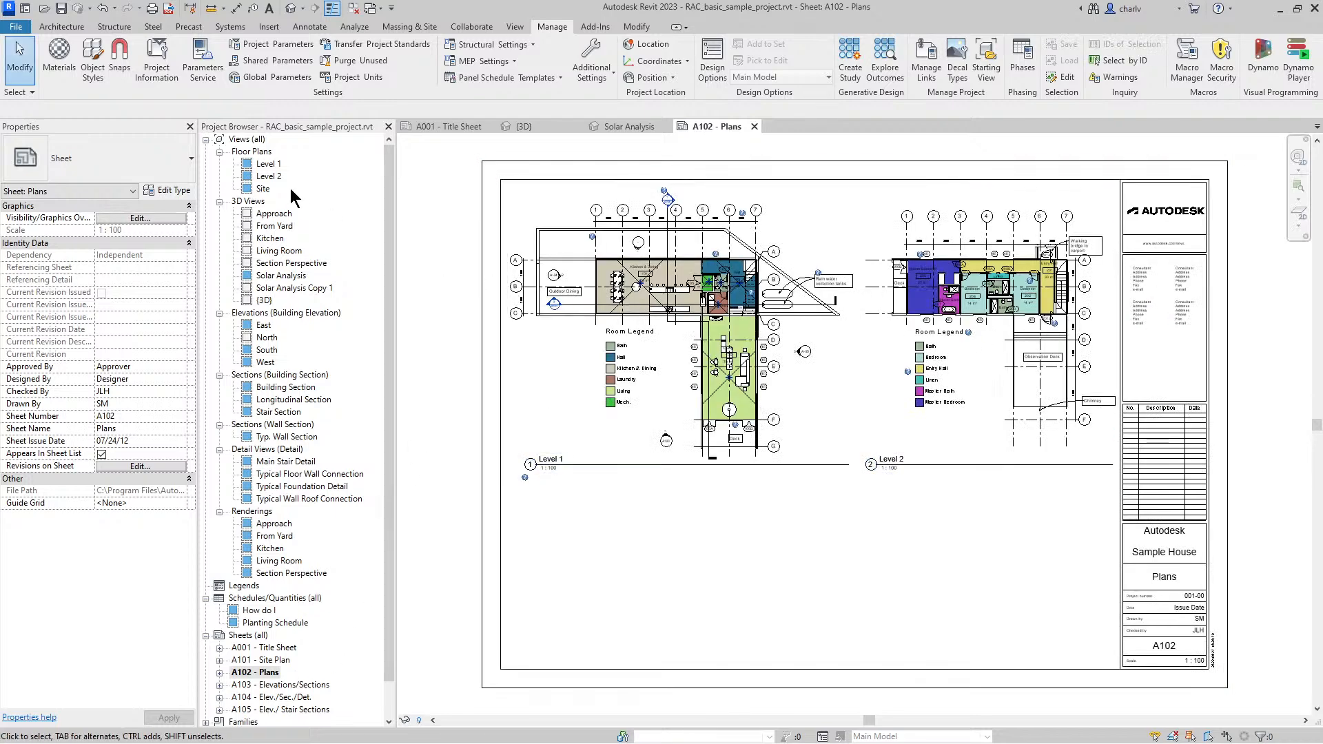
pyautogui.click(607, 265)
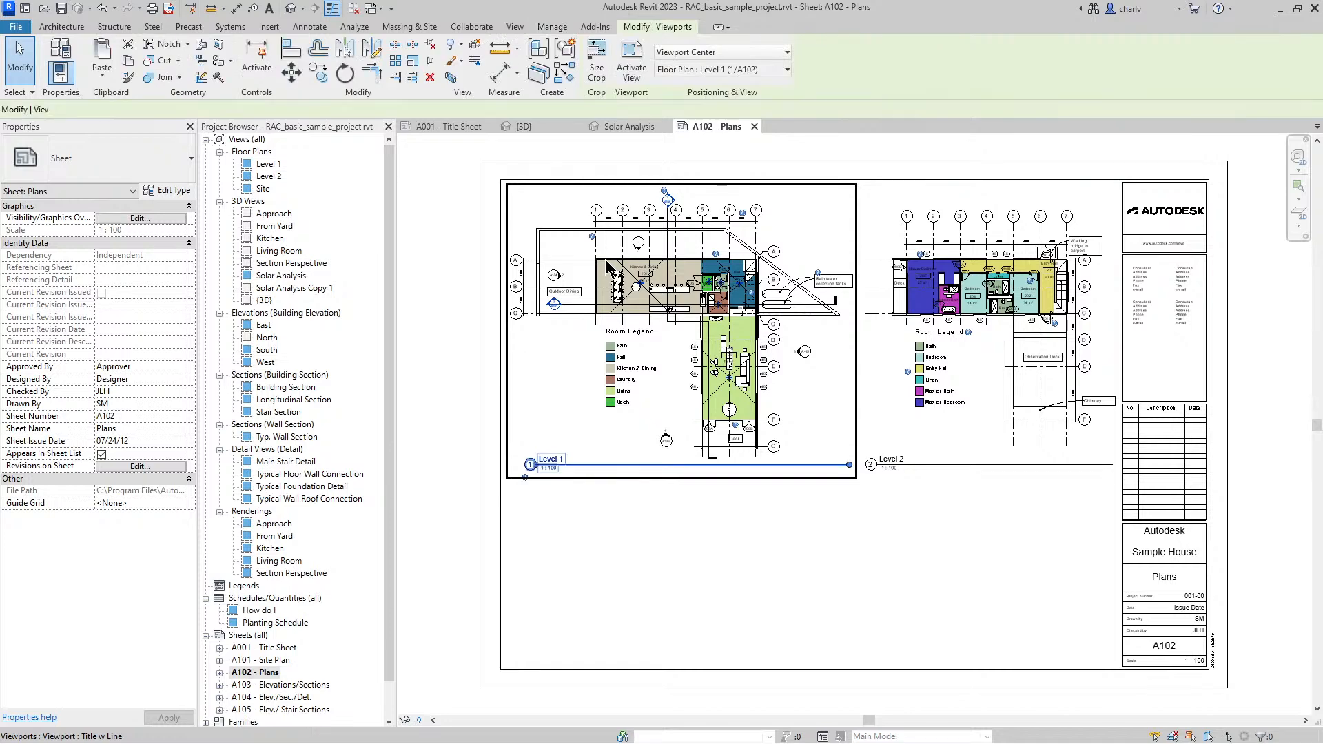
pyautogui.press('Delete')
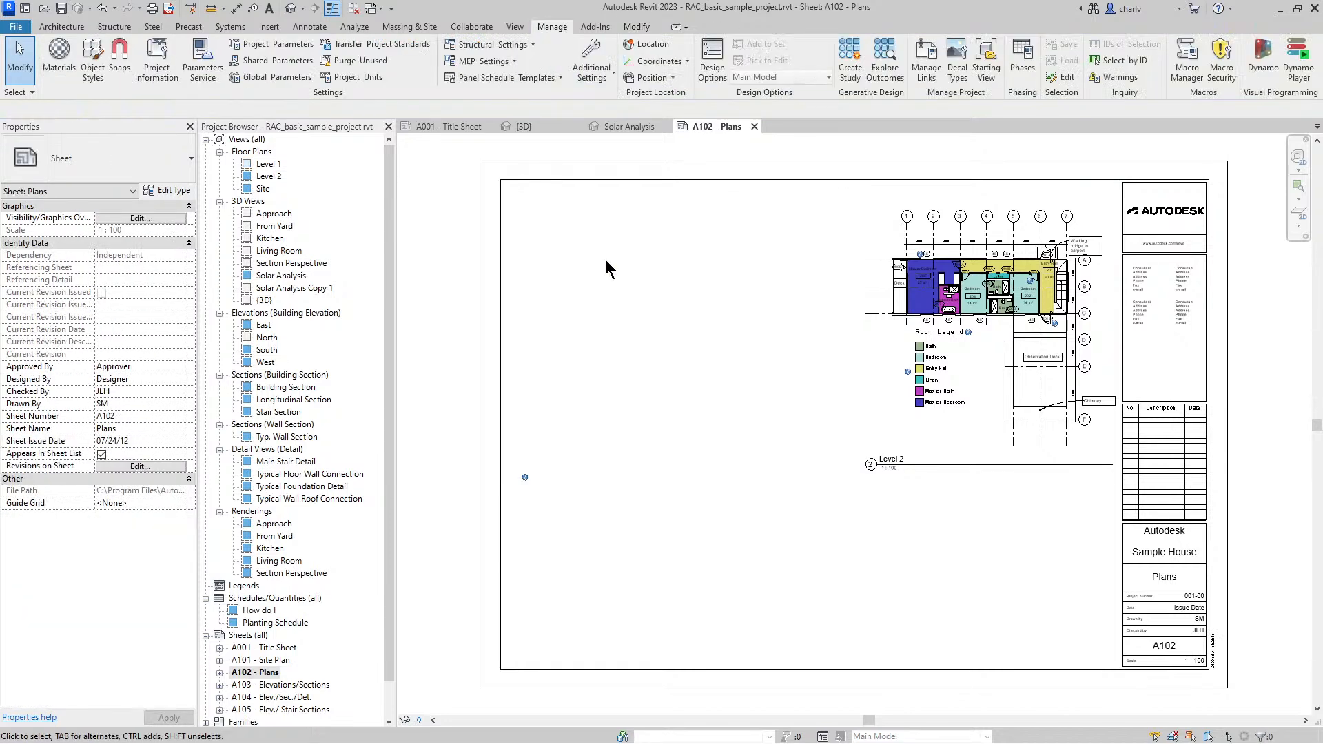
pyautogui.click(266, 165)
pyautogui.moveTo(268, 164); pyautogui.dragTo(646, 286)
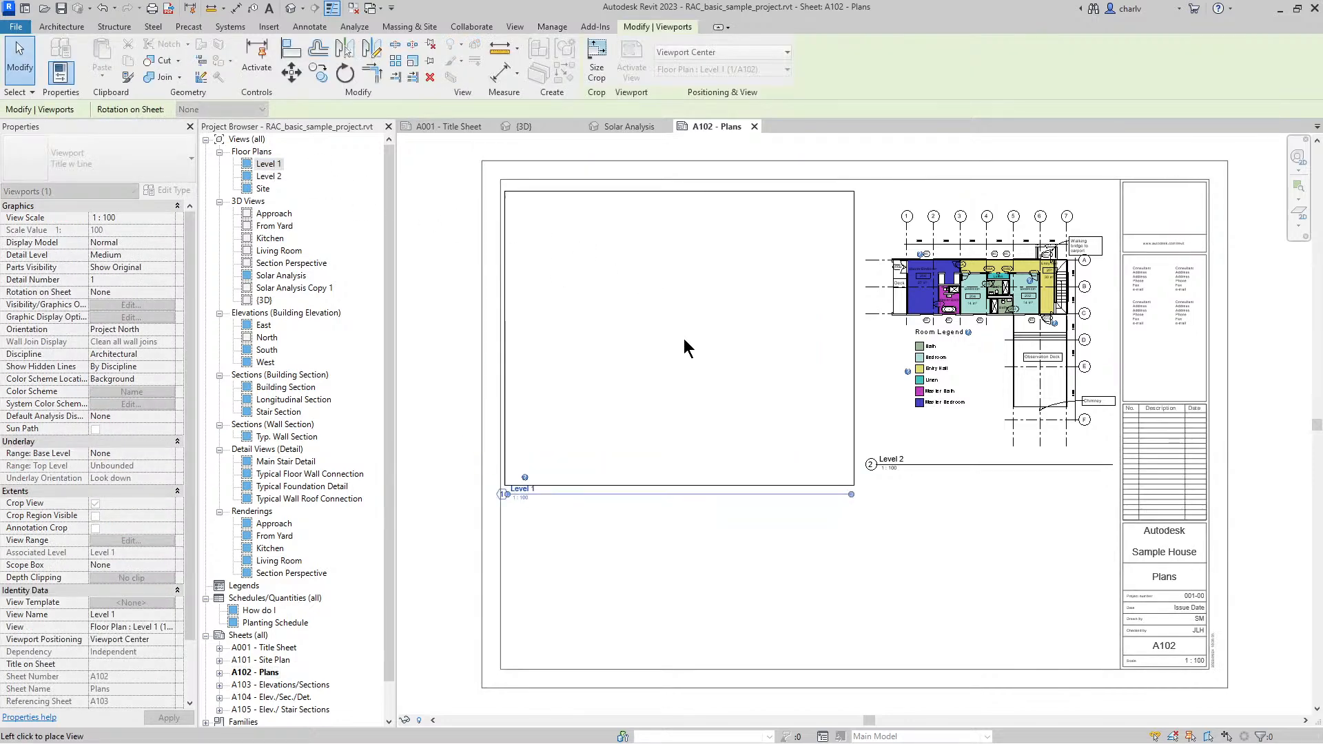
pyautogui.click(683, 338)
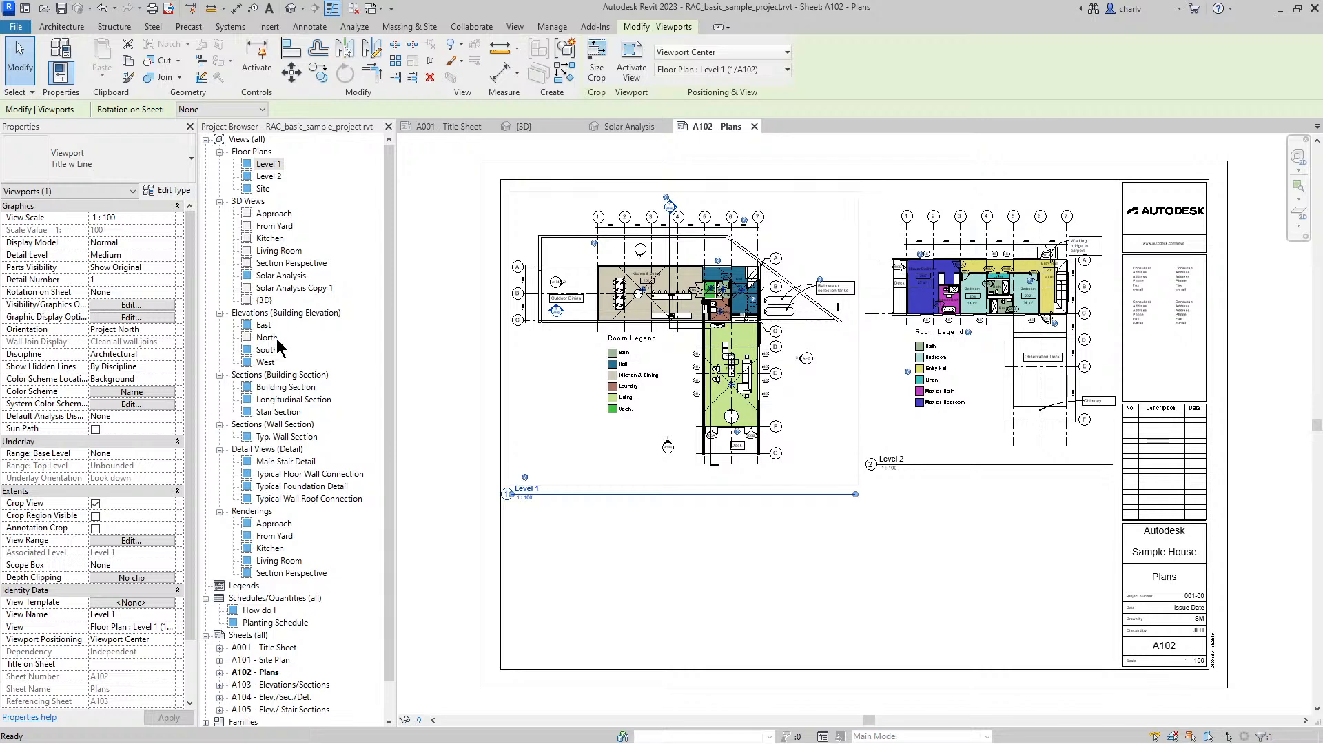
# Step: On sheet A103 - Elevations/Sections, swap the South elevation viewport to the North elevation and switch it back to South
pyautogui.doubleClick(282, 685)
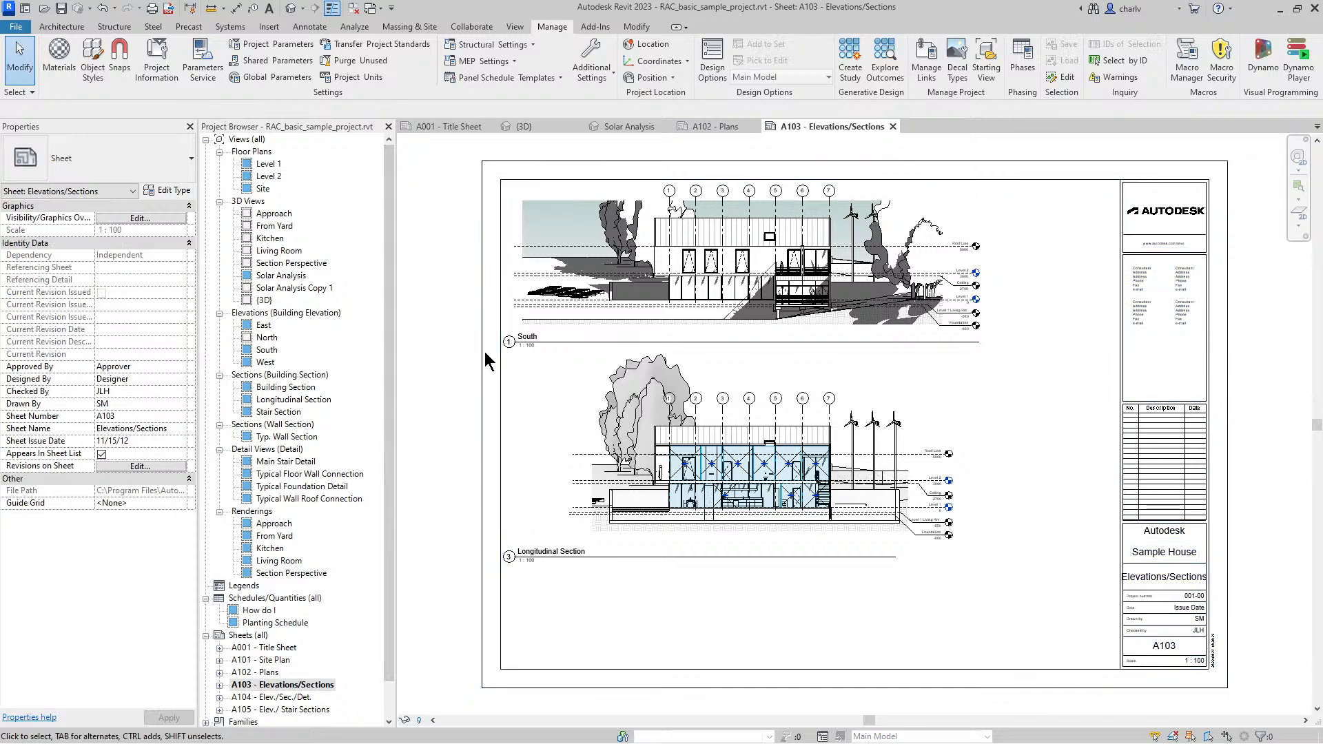
pyautogui.click(756, 292)
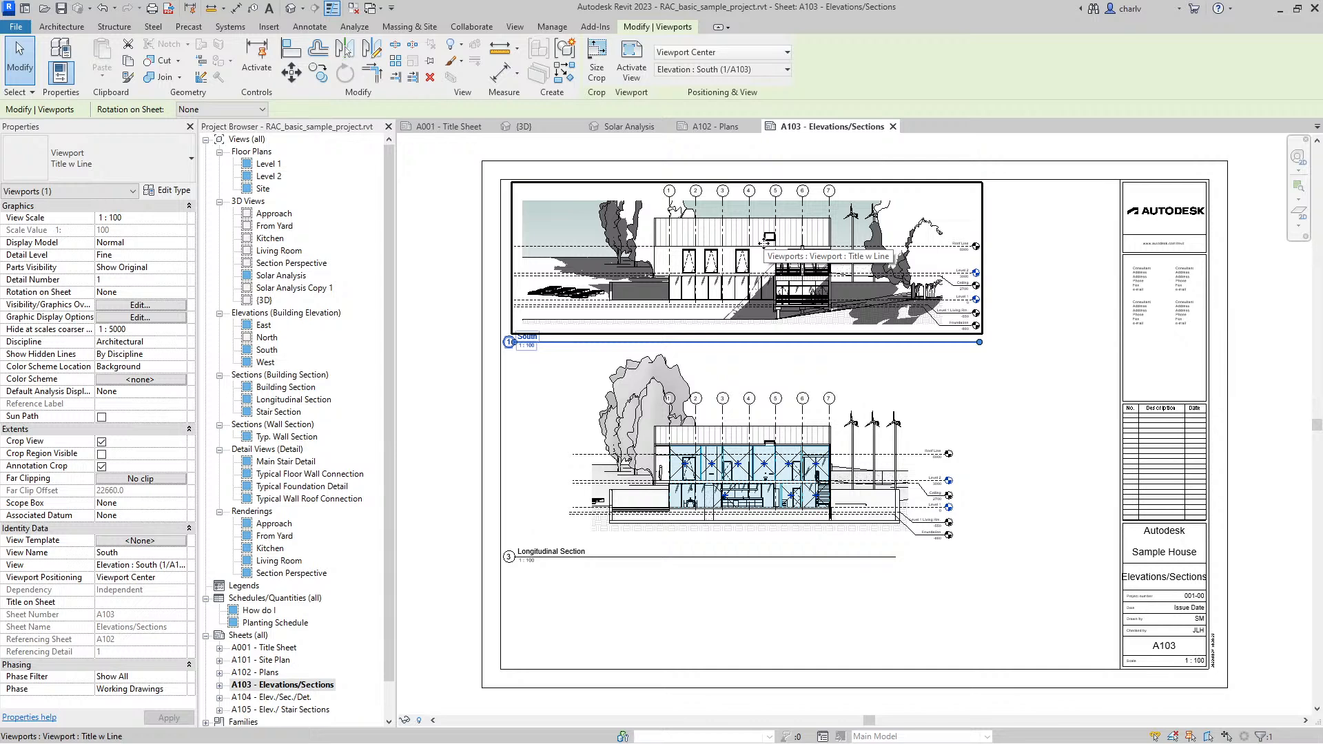
pyautogui.click(782, 72)
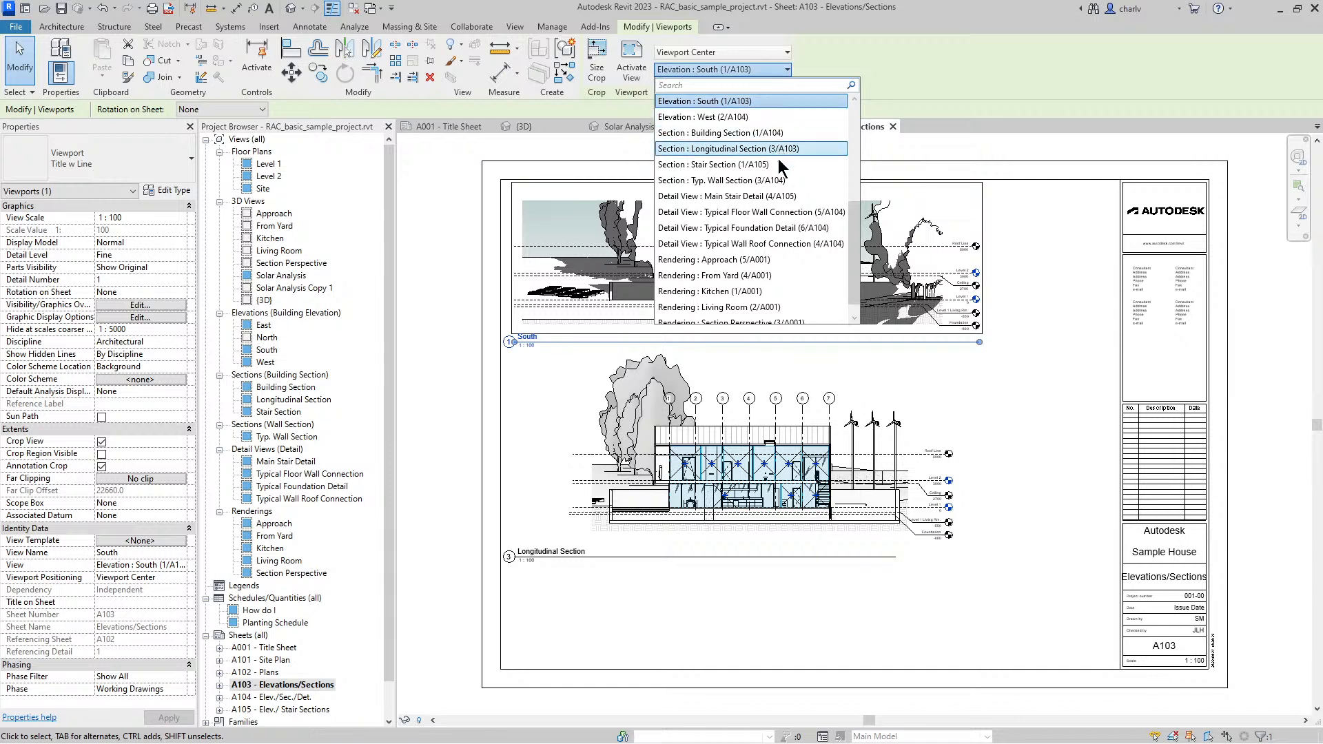
pyautogui.scroll(2, 784, 197)
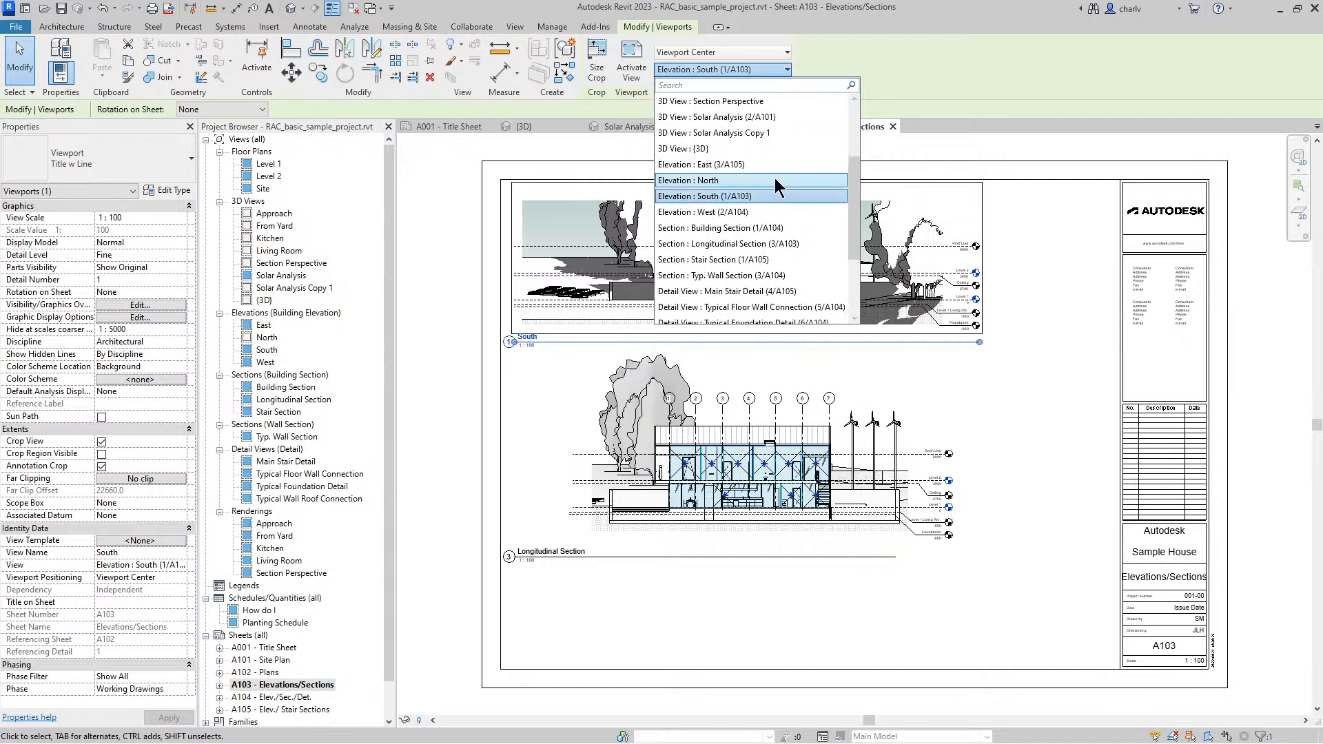
pyautogui.click(774, 179)
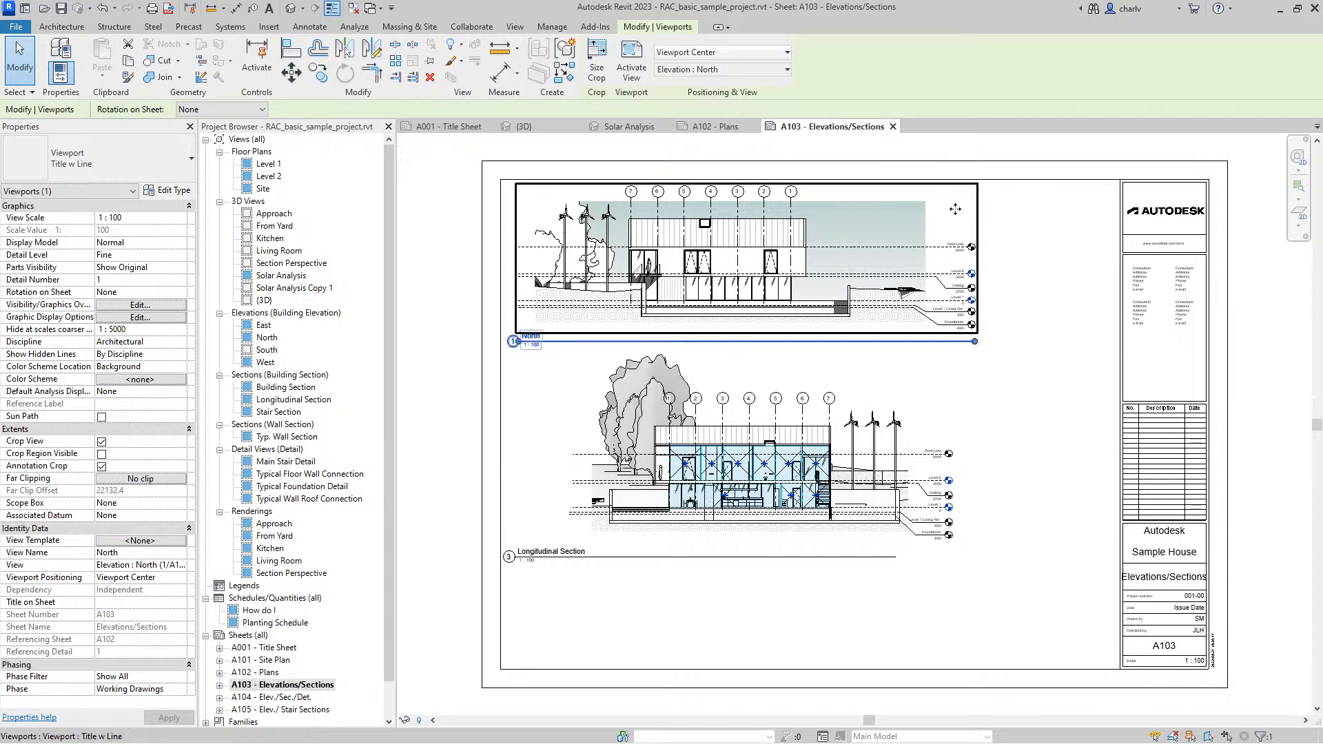
pyautogui.click(788, 73)
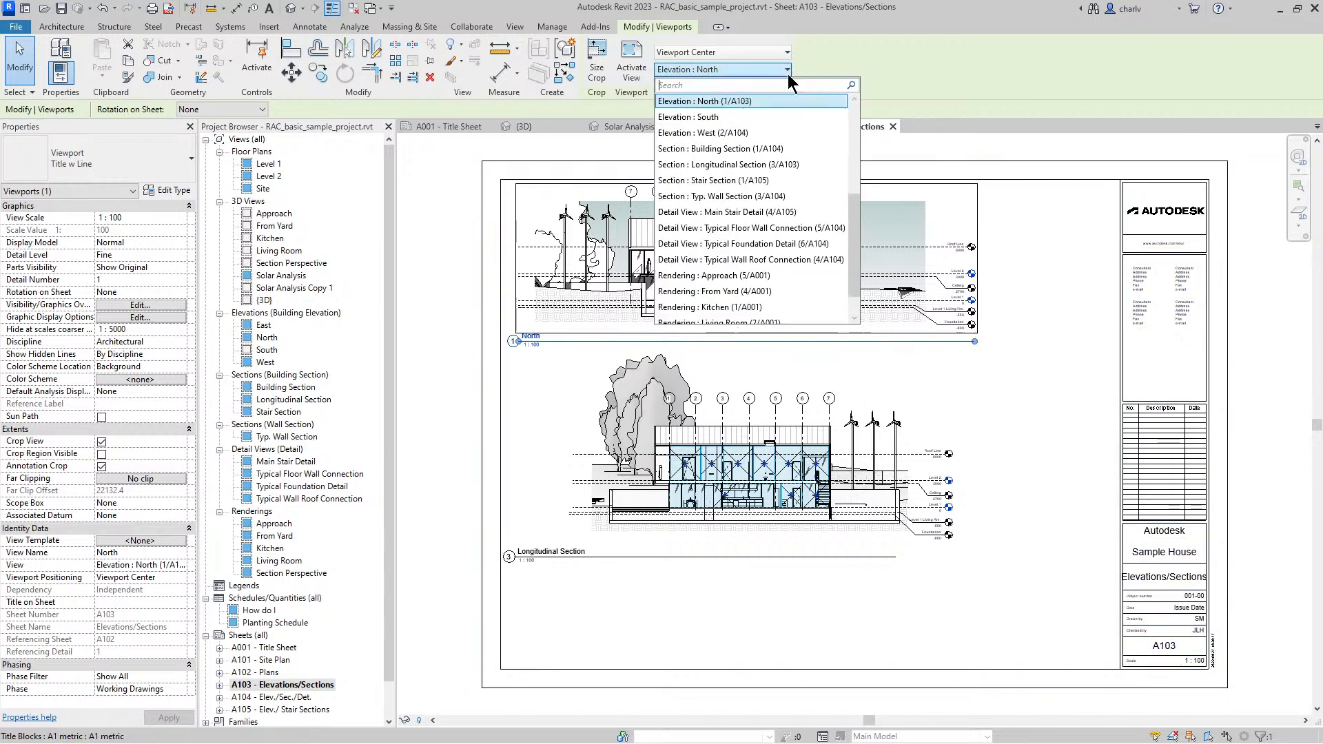
pyautogui.click(774, 113)
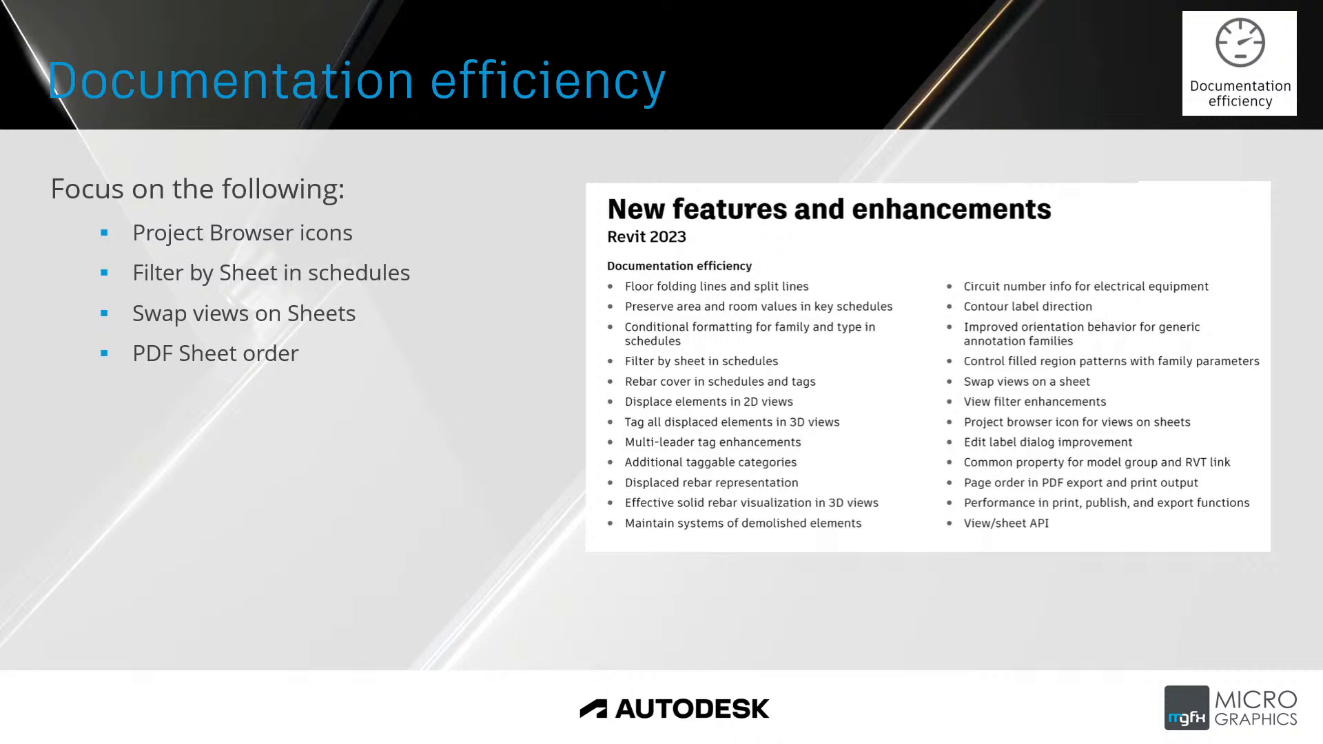
# Step: Switch to Revit, open sheet A101 - Site Plan and examine the Planting Schedule placed on it
pyautogui.hotkey('alt', 'Tab')
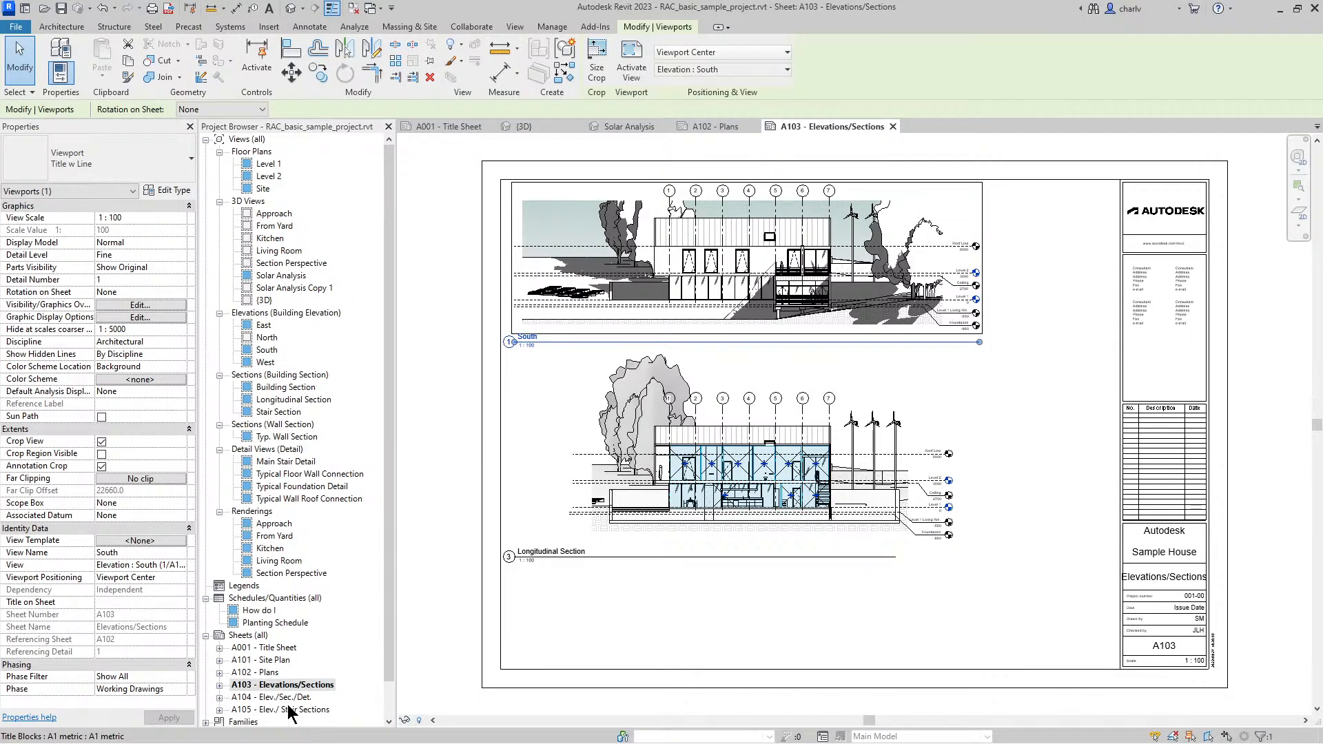
pyautogui.click(276, 673)
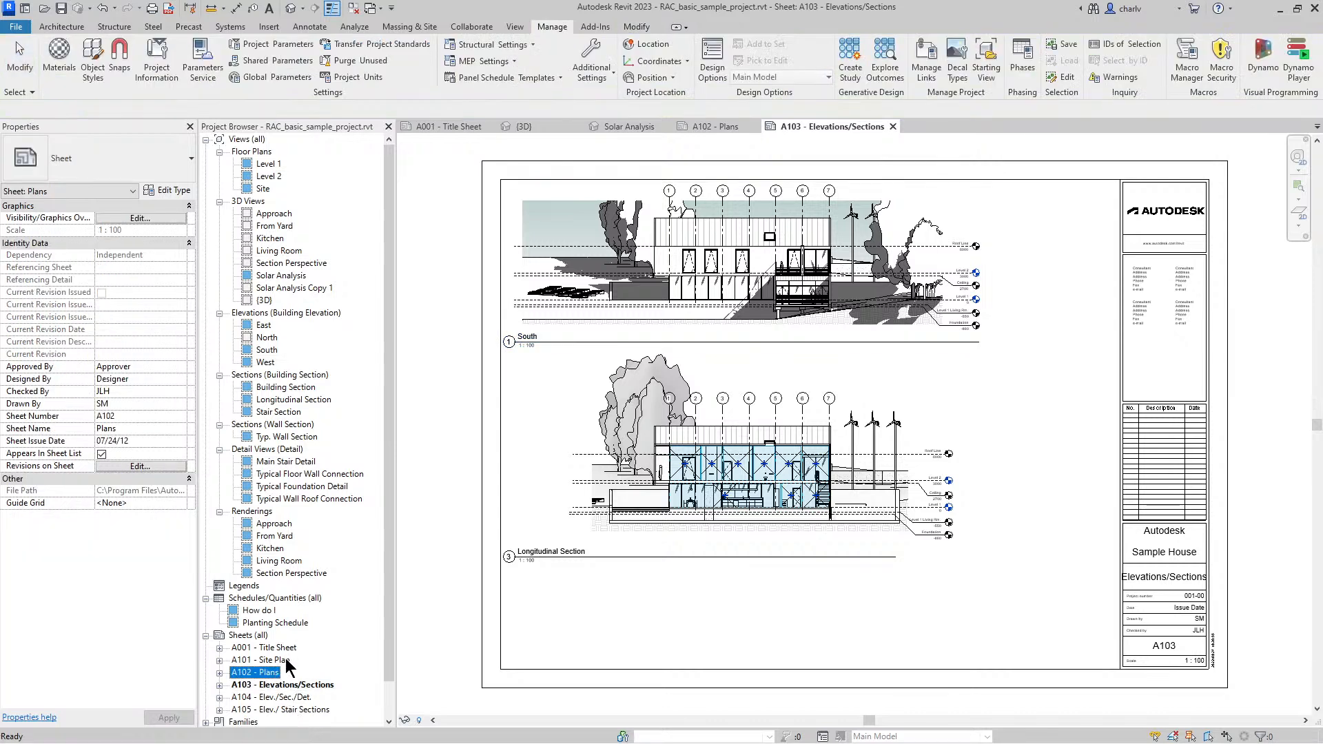
pyautogui.click(287, 660)
pyautogui.doubleClick(287, 660)
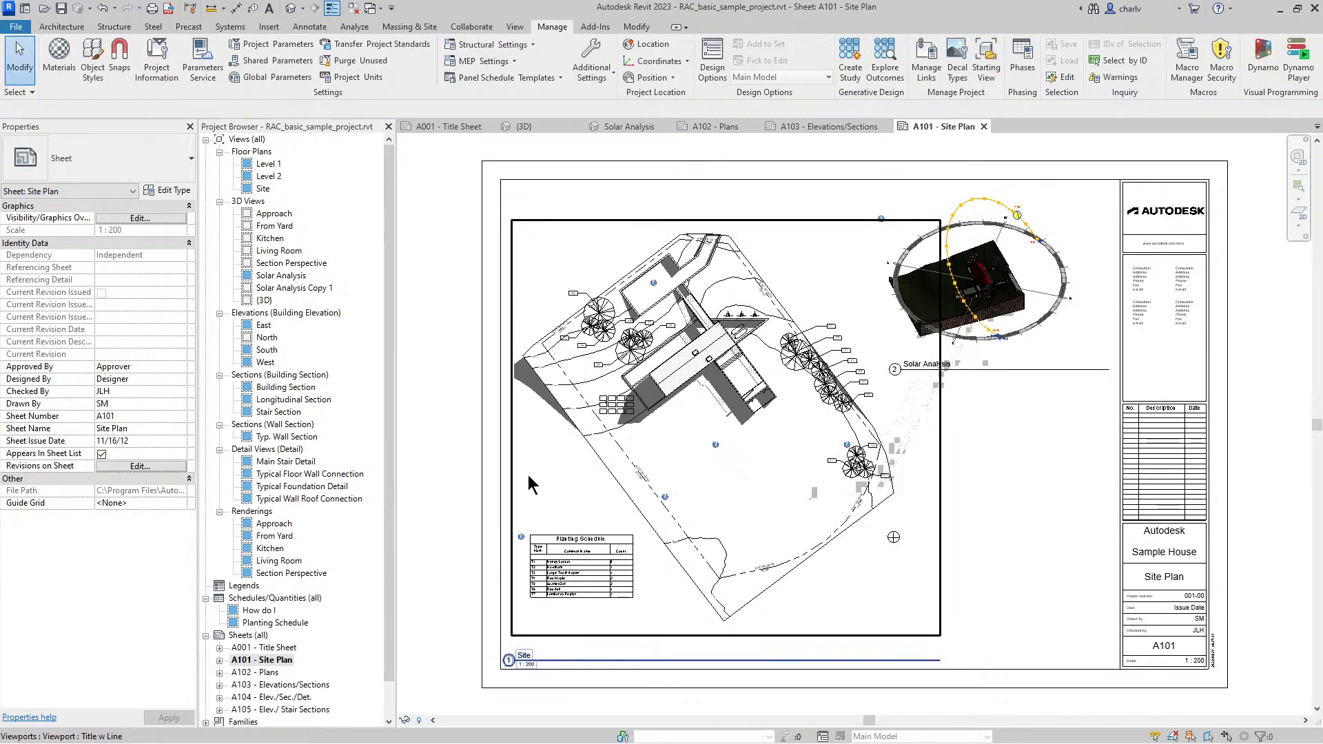
pyautogui.scroll(1, 482, 540)
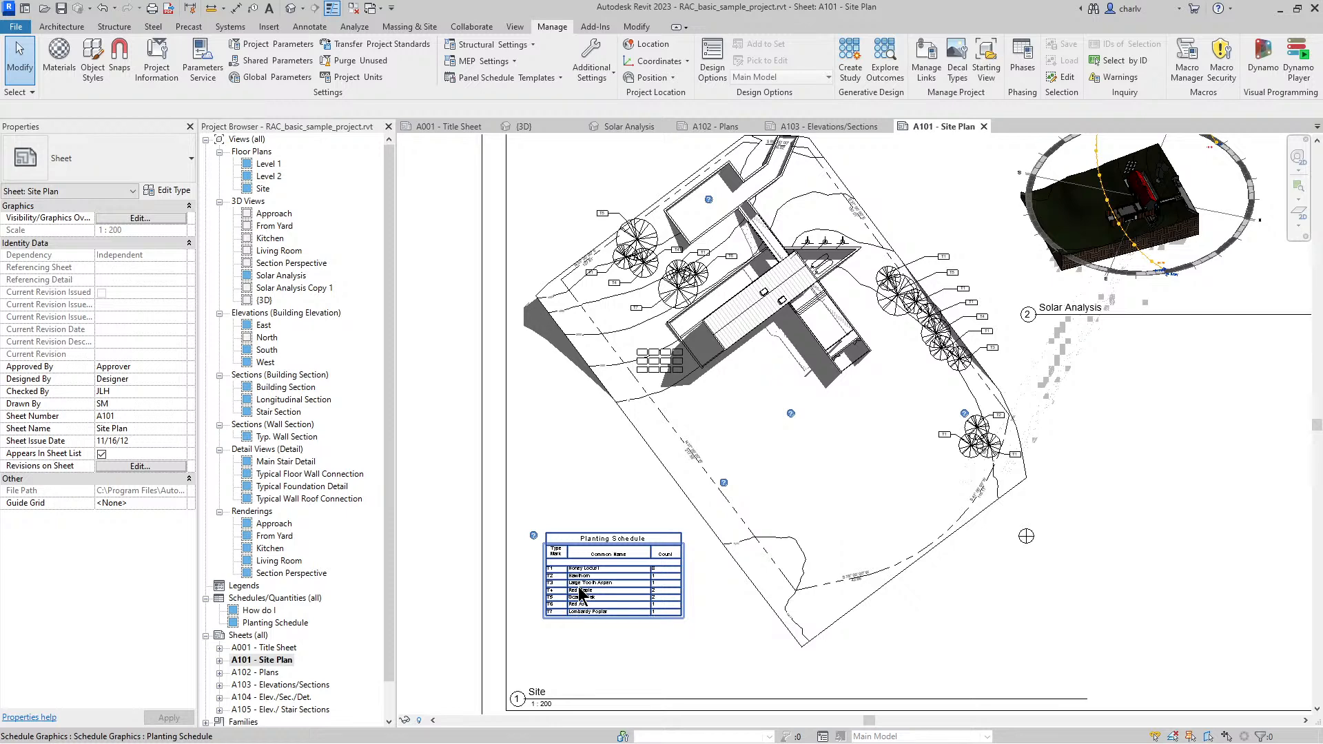
pyautogui.scroll(-3, 689, 531)
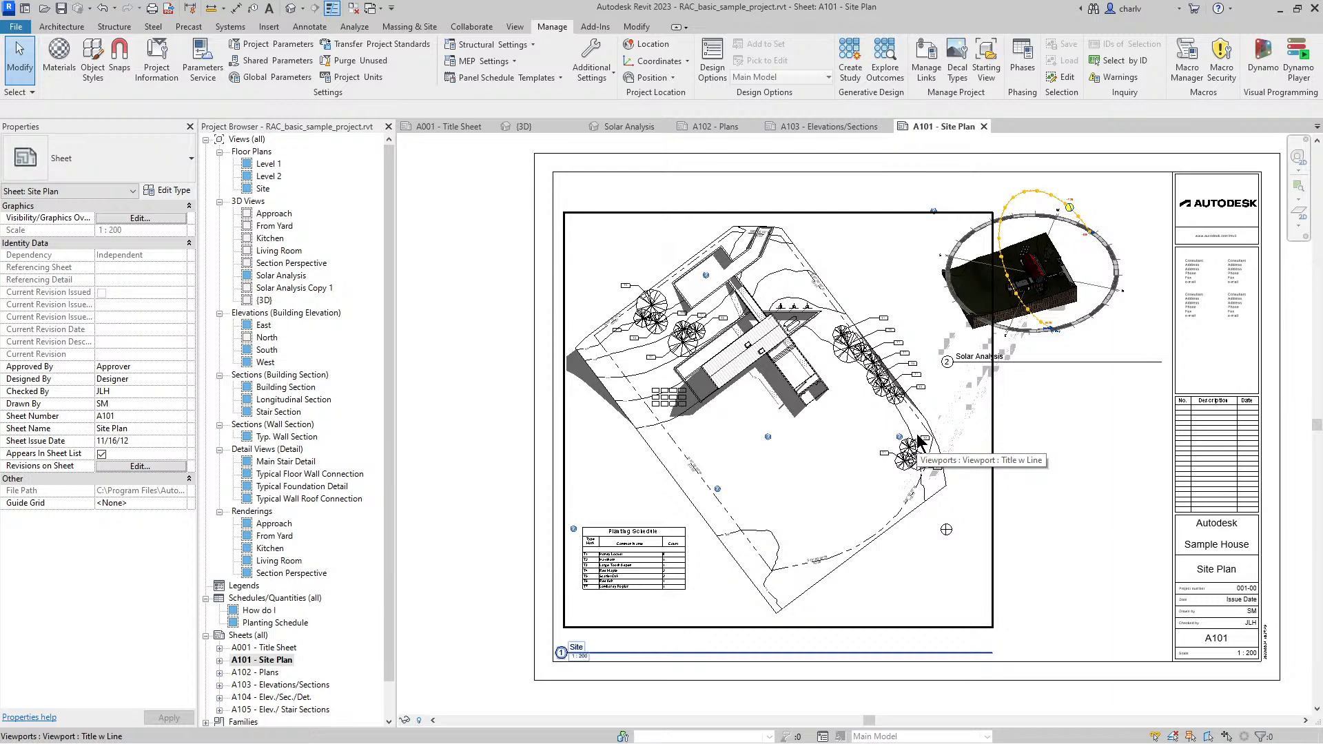
# Step: Edit the Planting Schedule and enable Filter by sheet in its filter properties
pyautogui.click(633, 536)
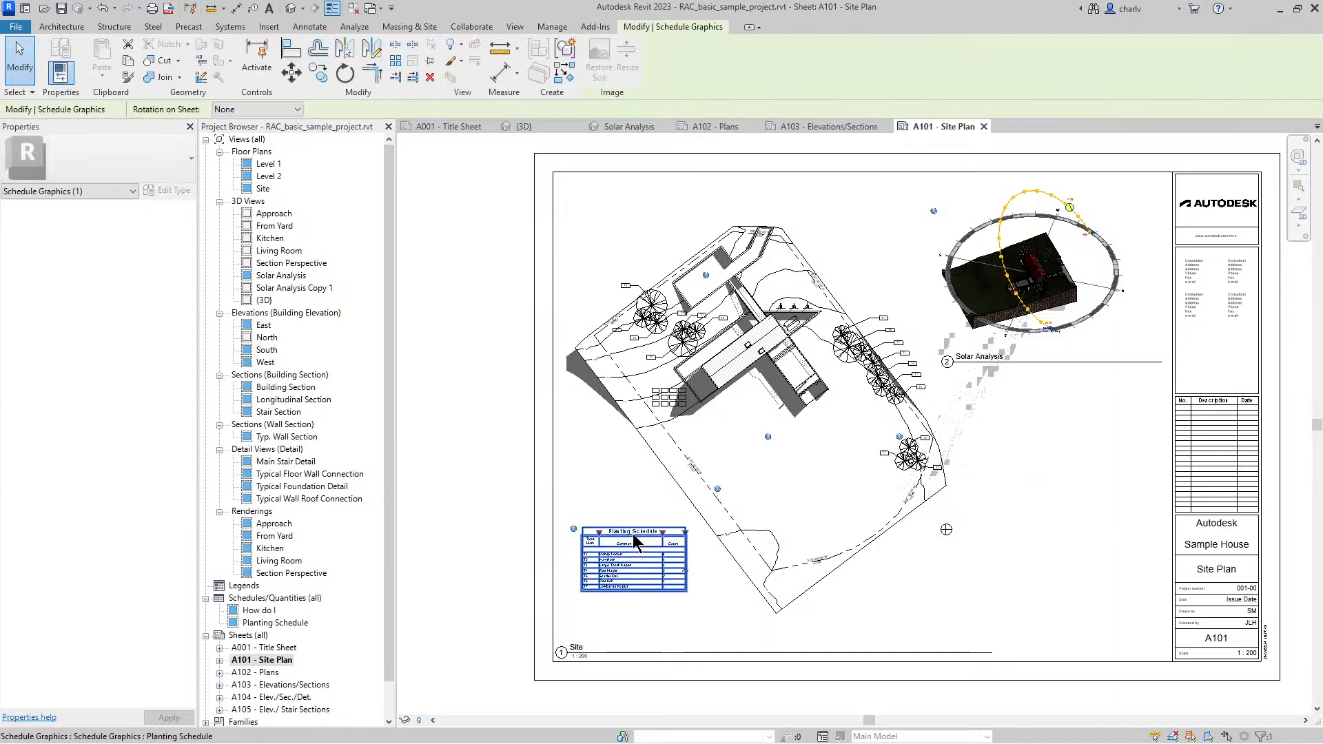
pyautogui.rightClick(633, 539)
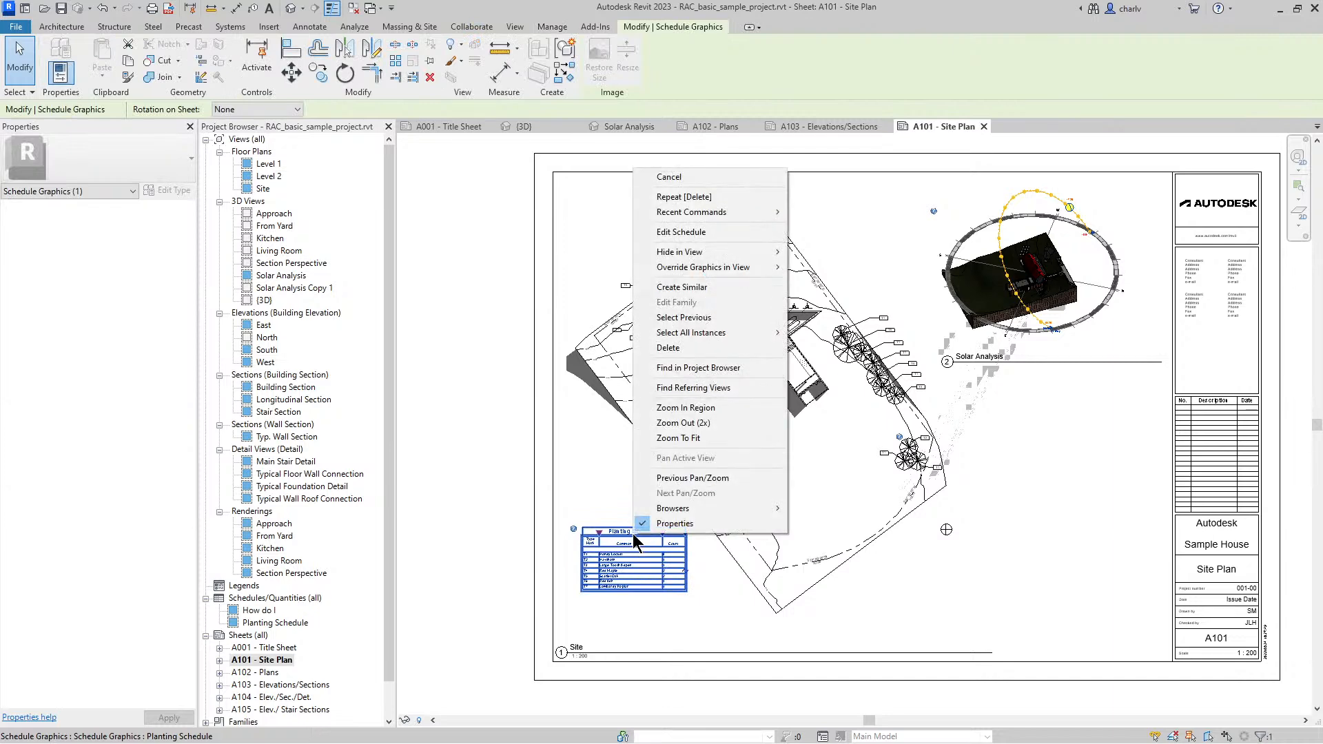
pyautogui.click(679, 232)
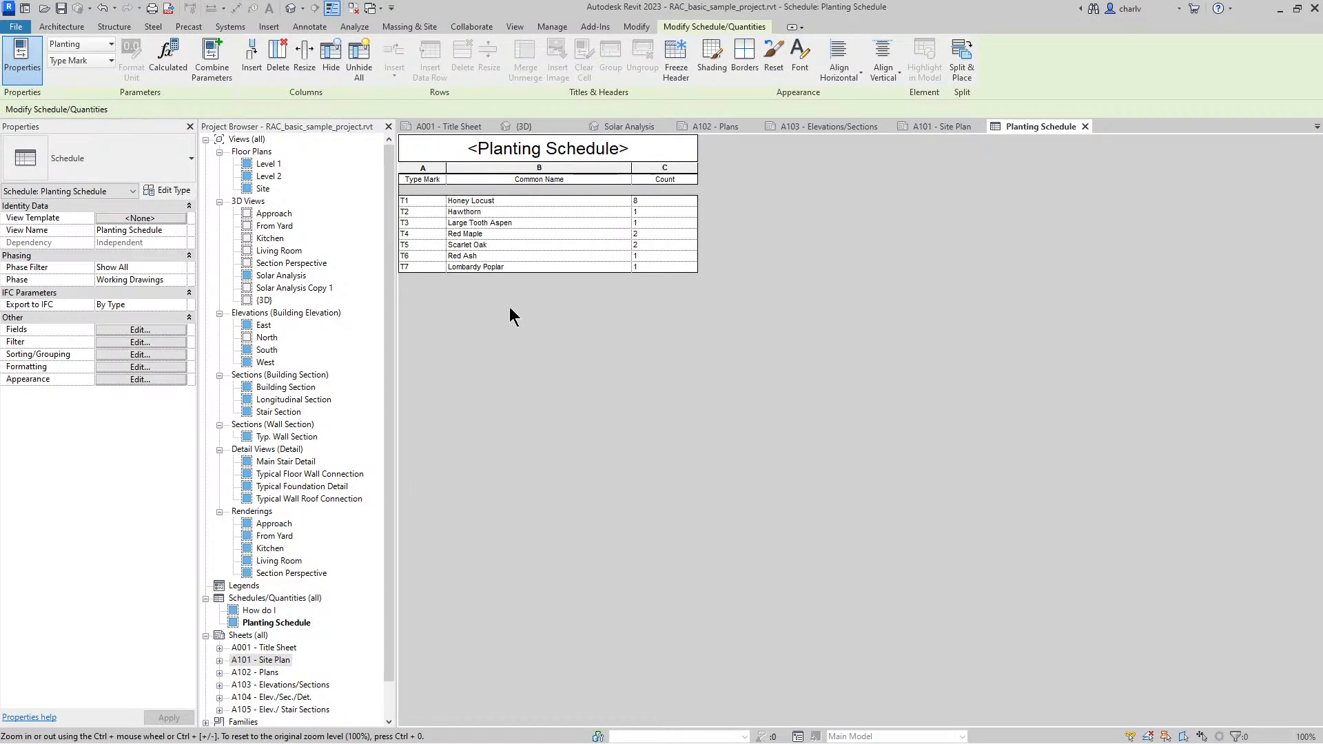
pyautogui.click(145, 342)
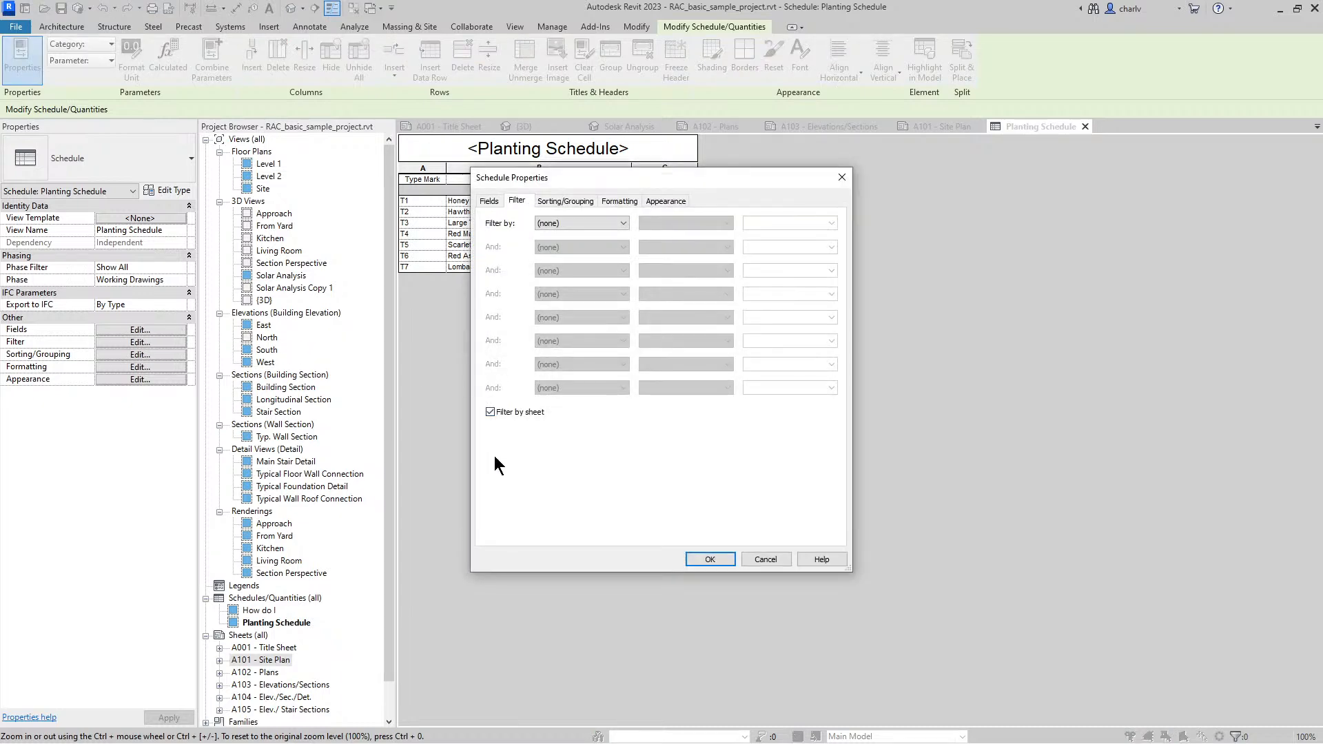
pyautogui.click(709, 560)
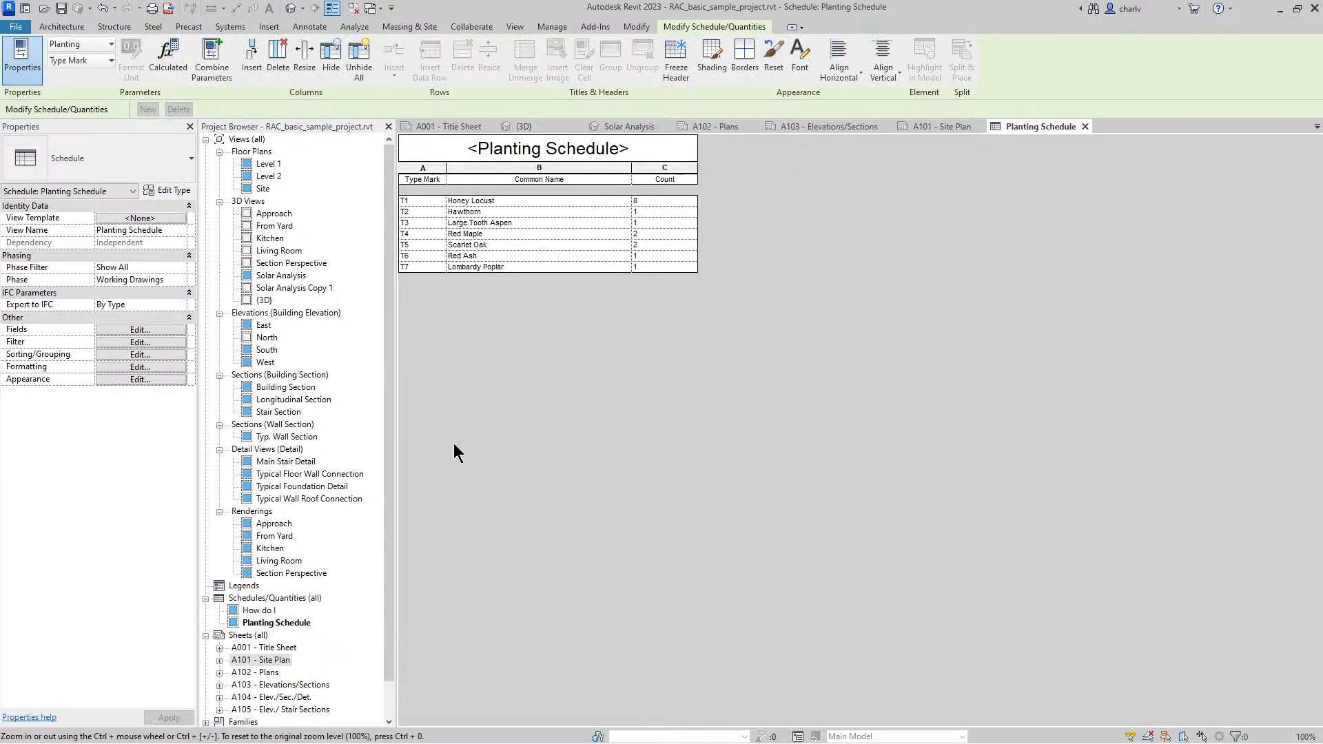
# Step: On sheet A101 - Site Plan, delete the Site and Solar Analysis viewports to test the filtered Planting Schedule, and undo the deletion
pyautogui.doubleClick(279, 662)
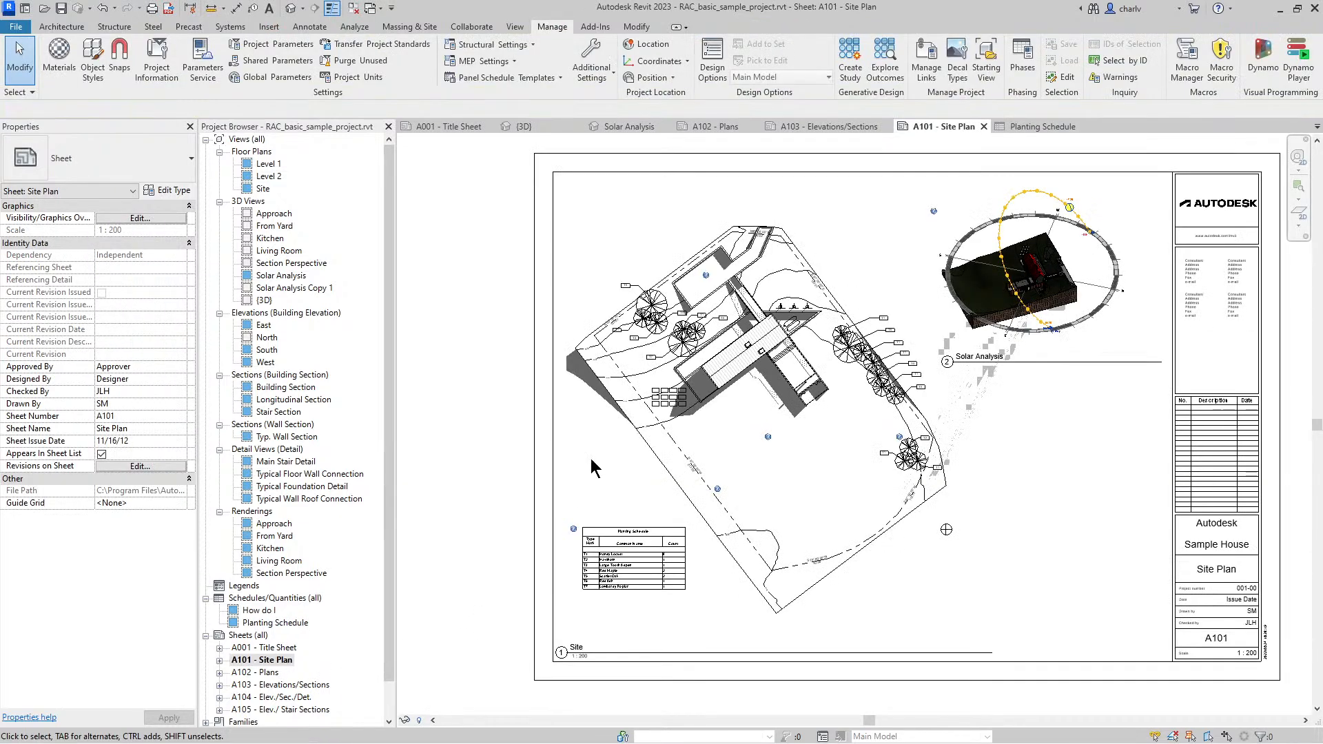
pyautogui.click(692, 381)
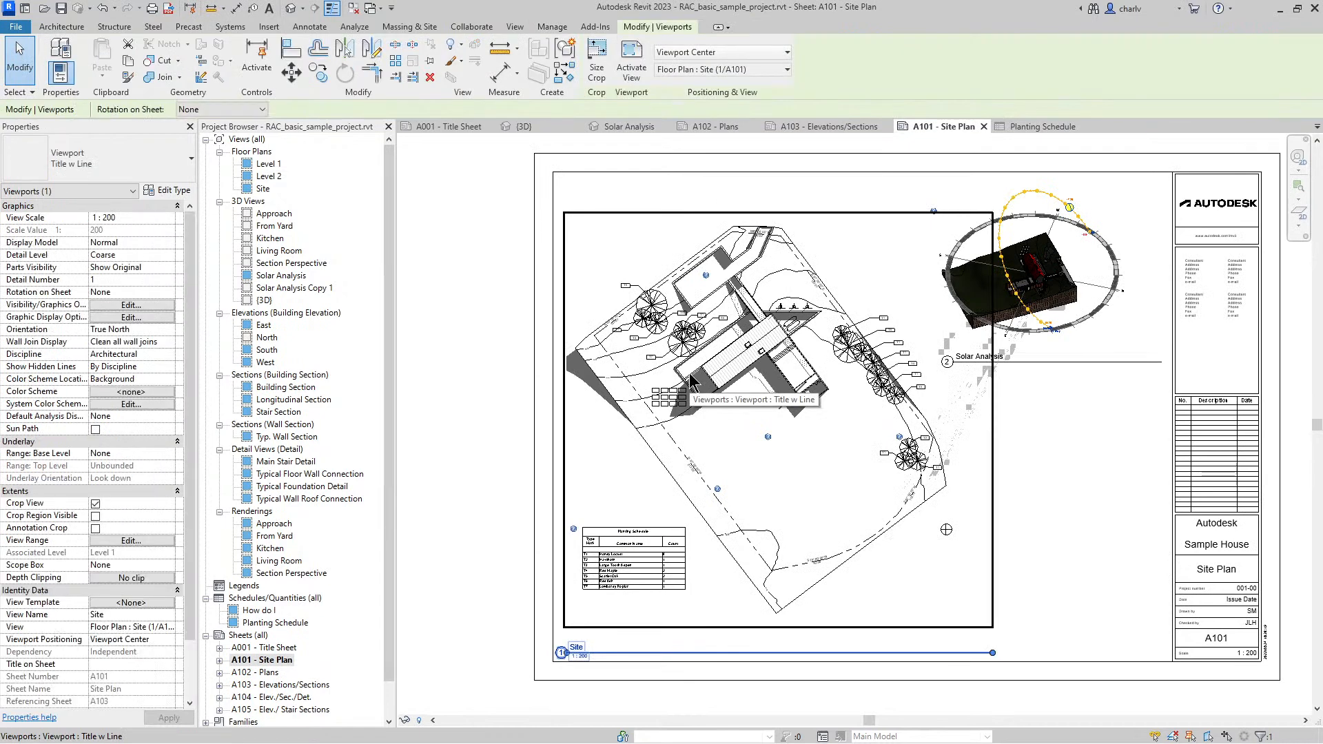
pyautogui.click(964, 353)
pyautogui.press('Delete')
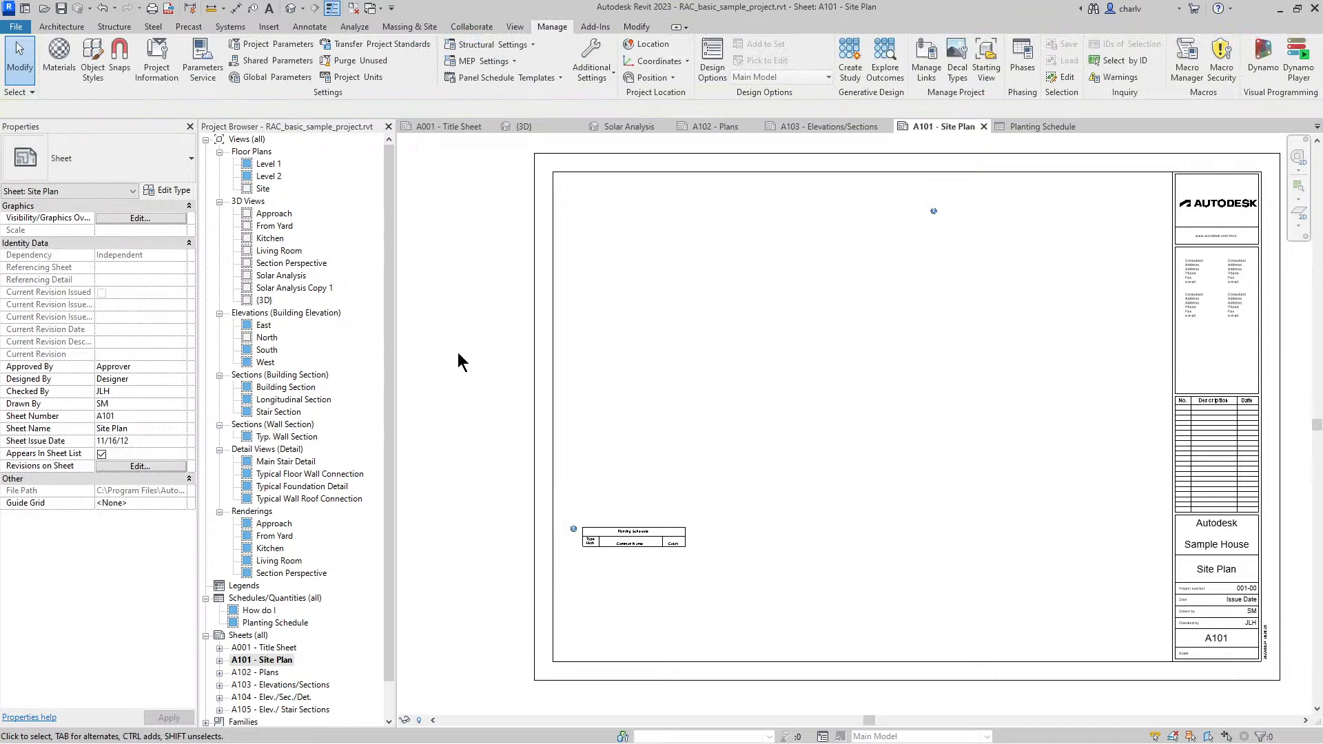
pyautogui.scroll(3, 626, 578)
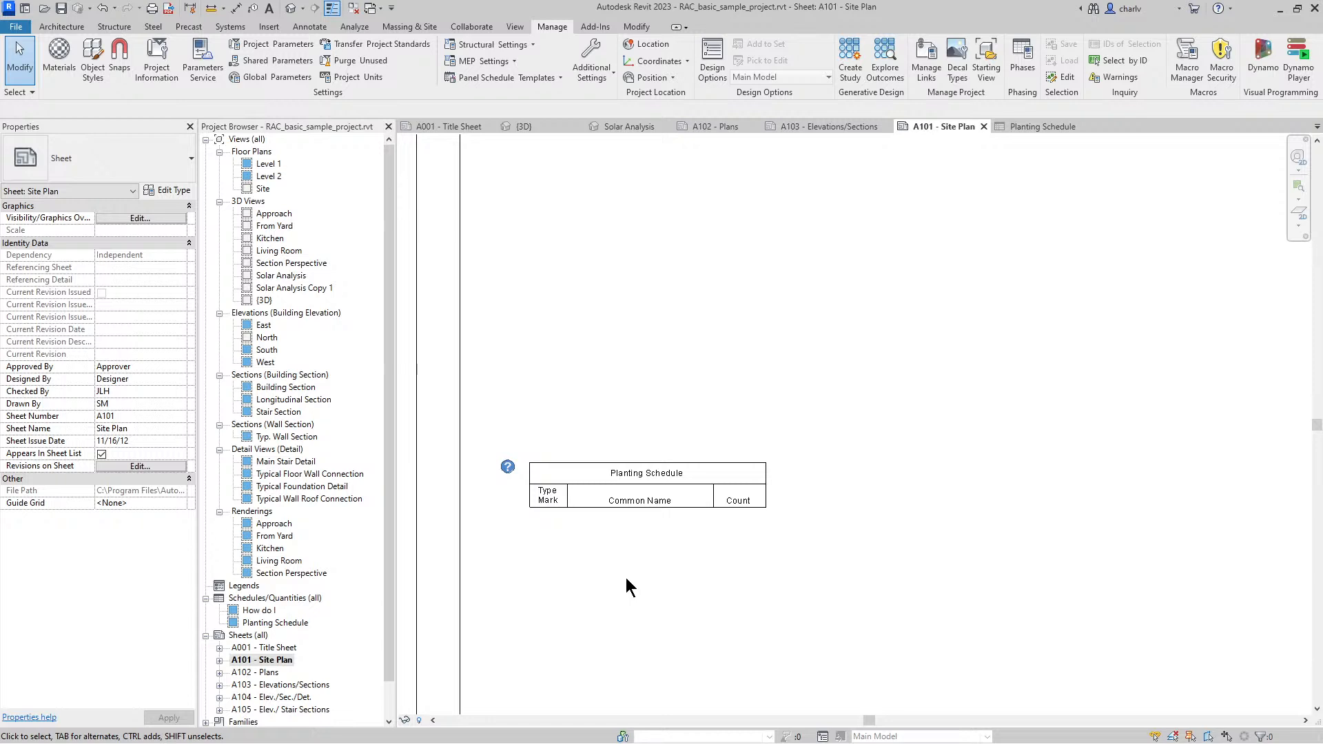
pyautogui.scroll(-3, 626, 579)
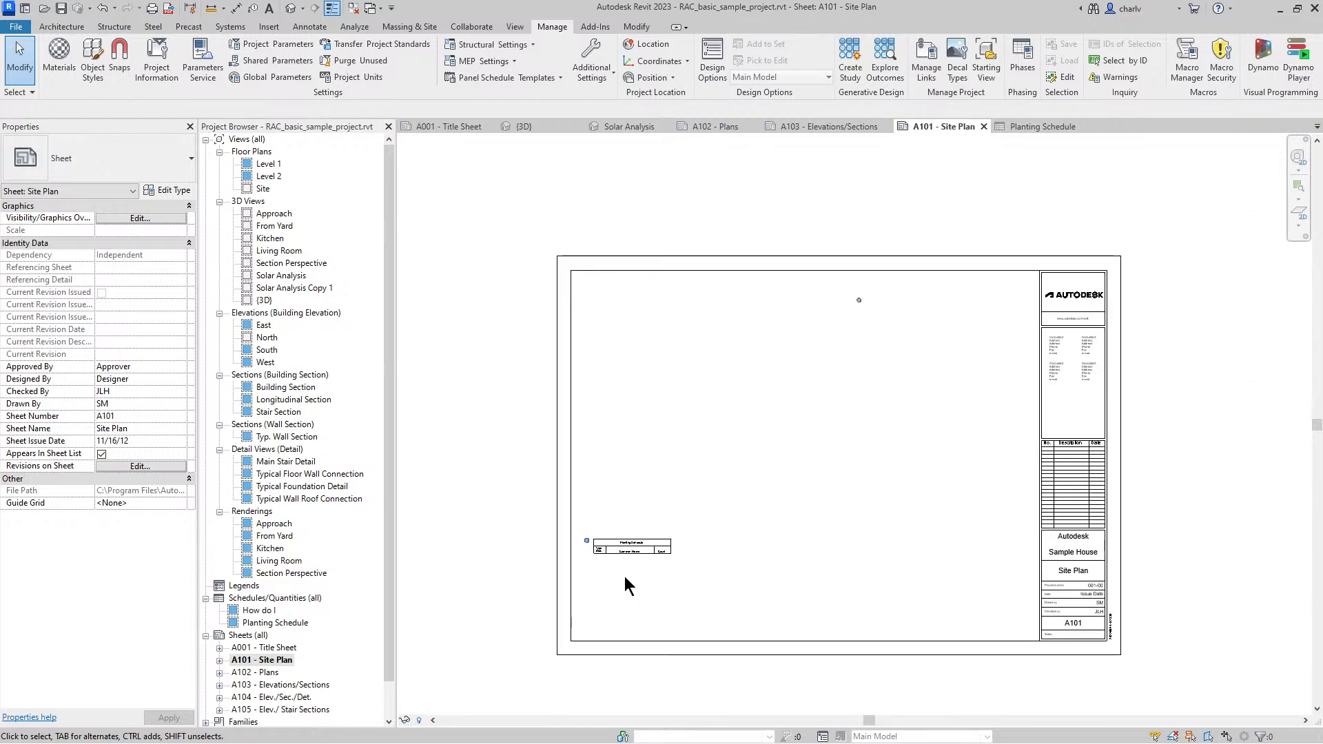
pyautogui.scroll(2, 625, 577)
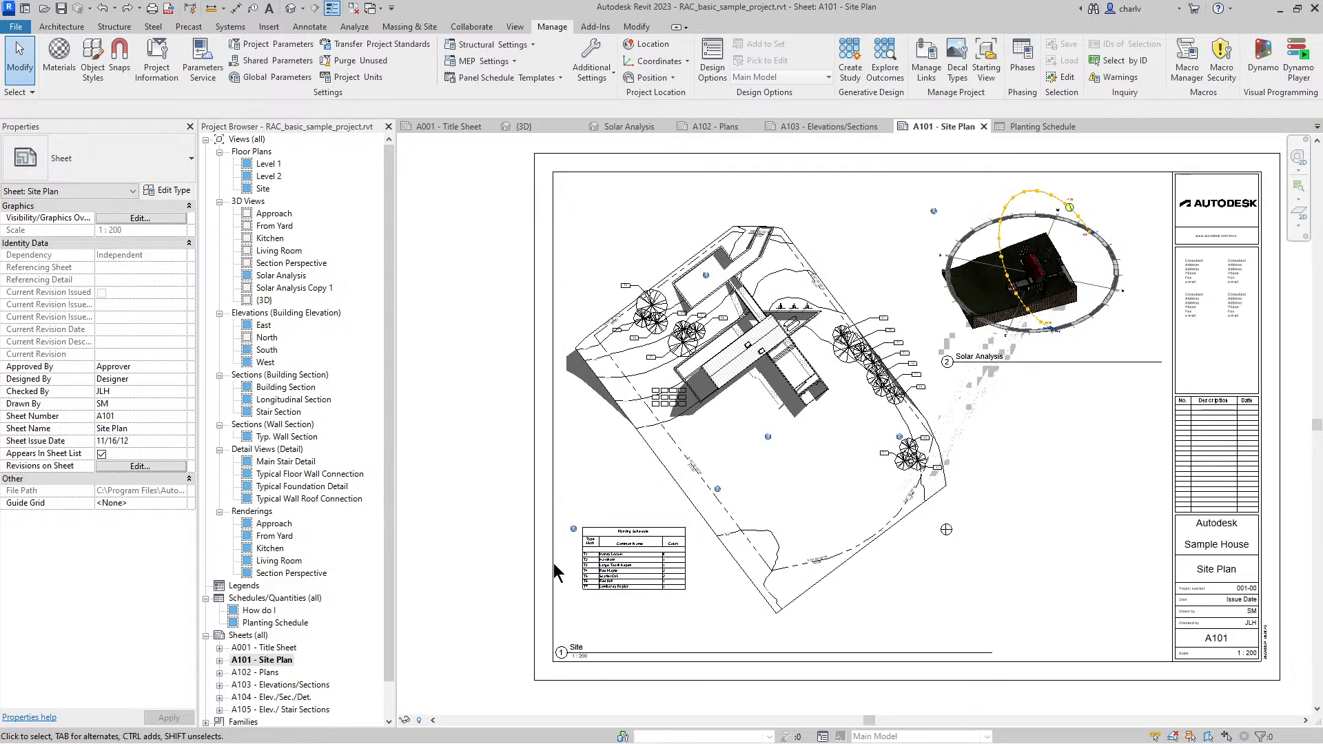
# Step: Examine the Planting Schedule rows on sheet A101 - Site Plan and switch to the PowerPoint slide show
pyautogui.scroll(3, 581, 545)
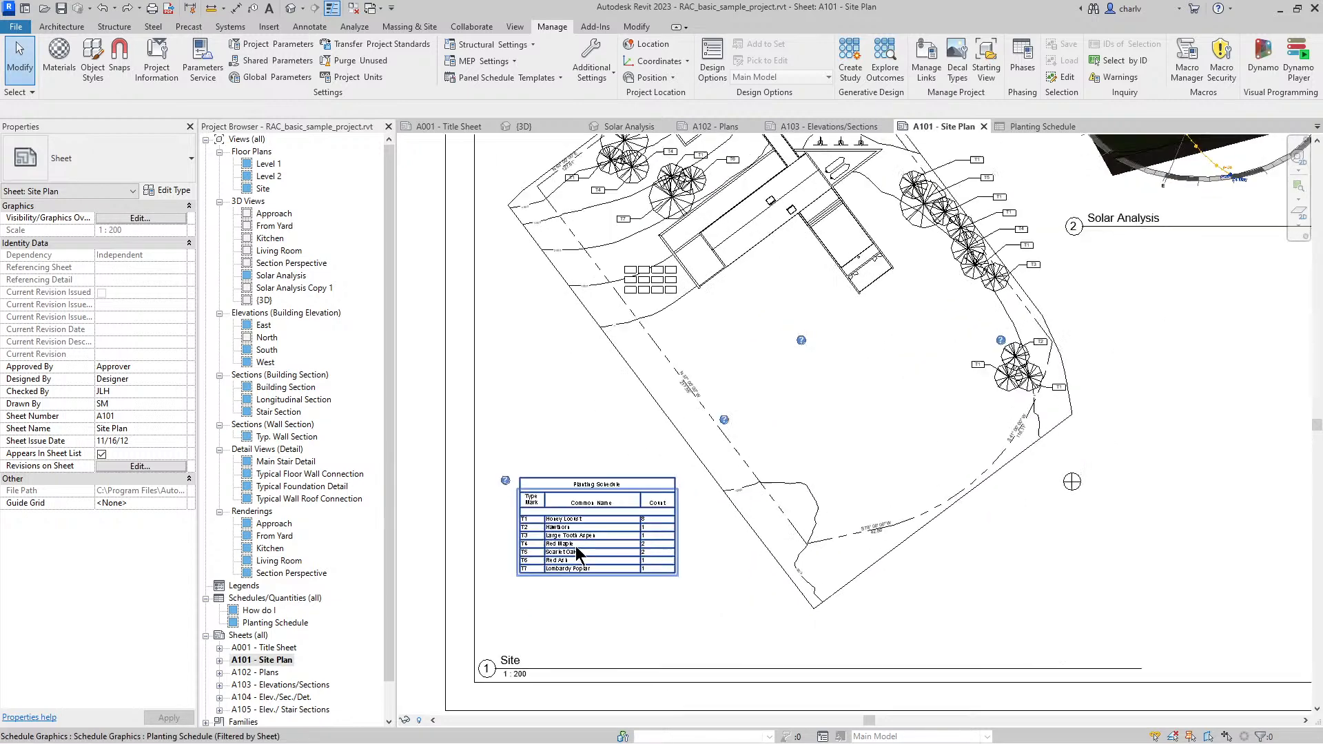
pyautogui.scroll(1, 579, 578)
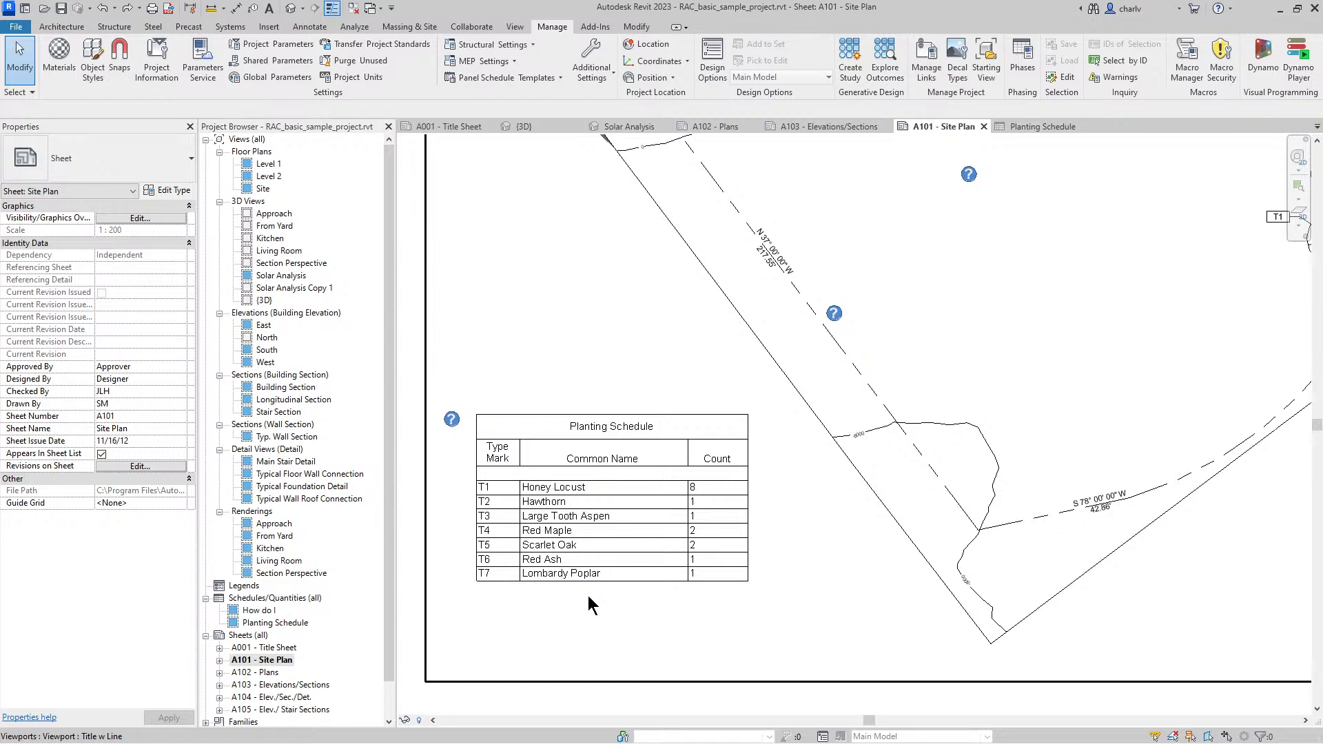
pyautogui.click(589, 527)
pyautogui.rightClick(582, 237)
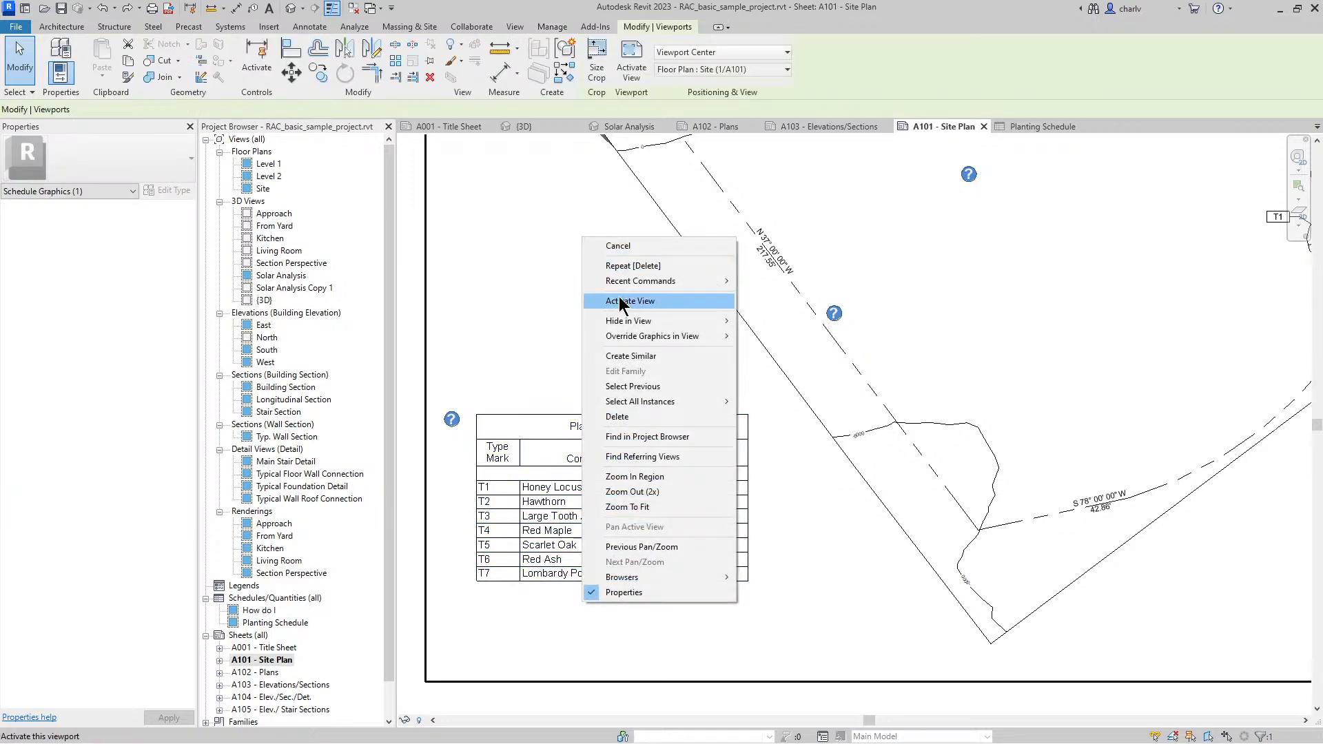
pyautogui.press('Escape')
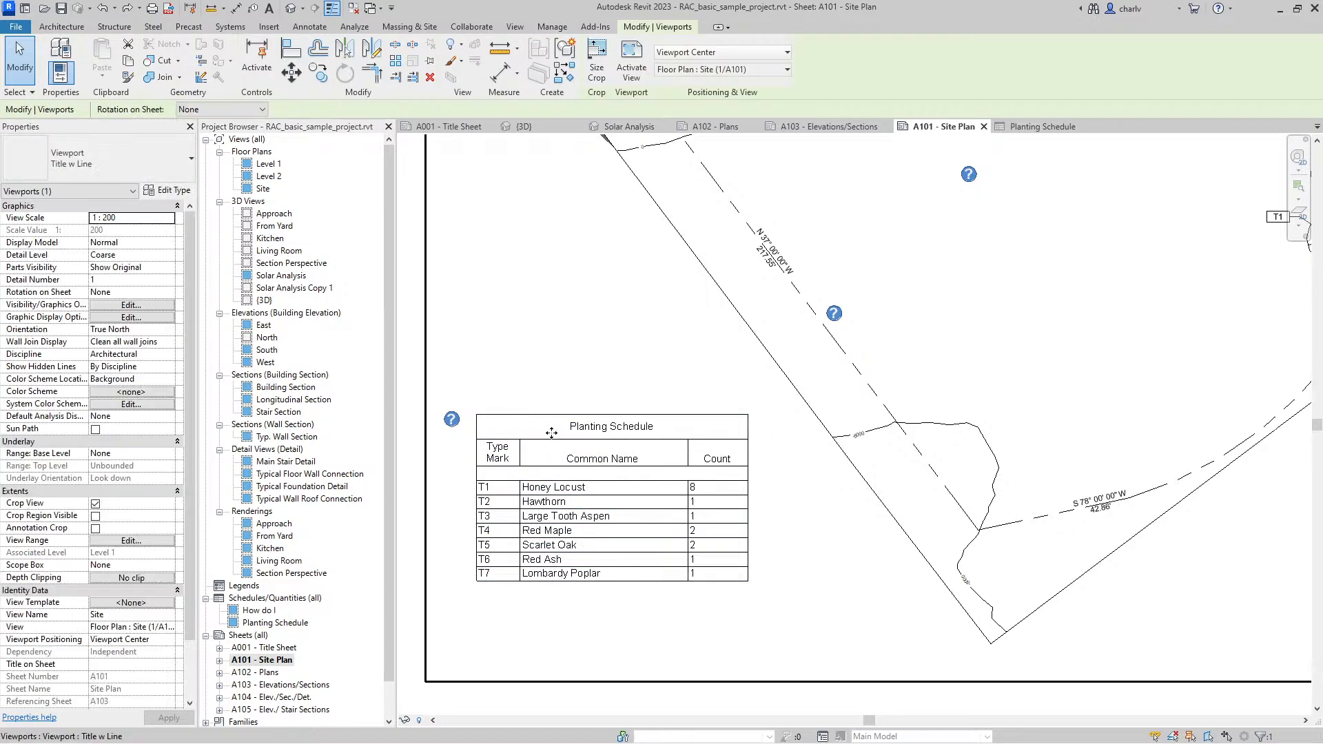
pyautogui.press('Escape')
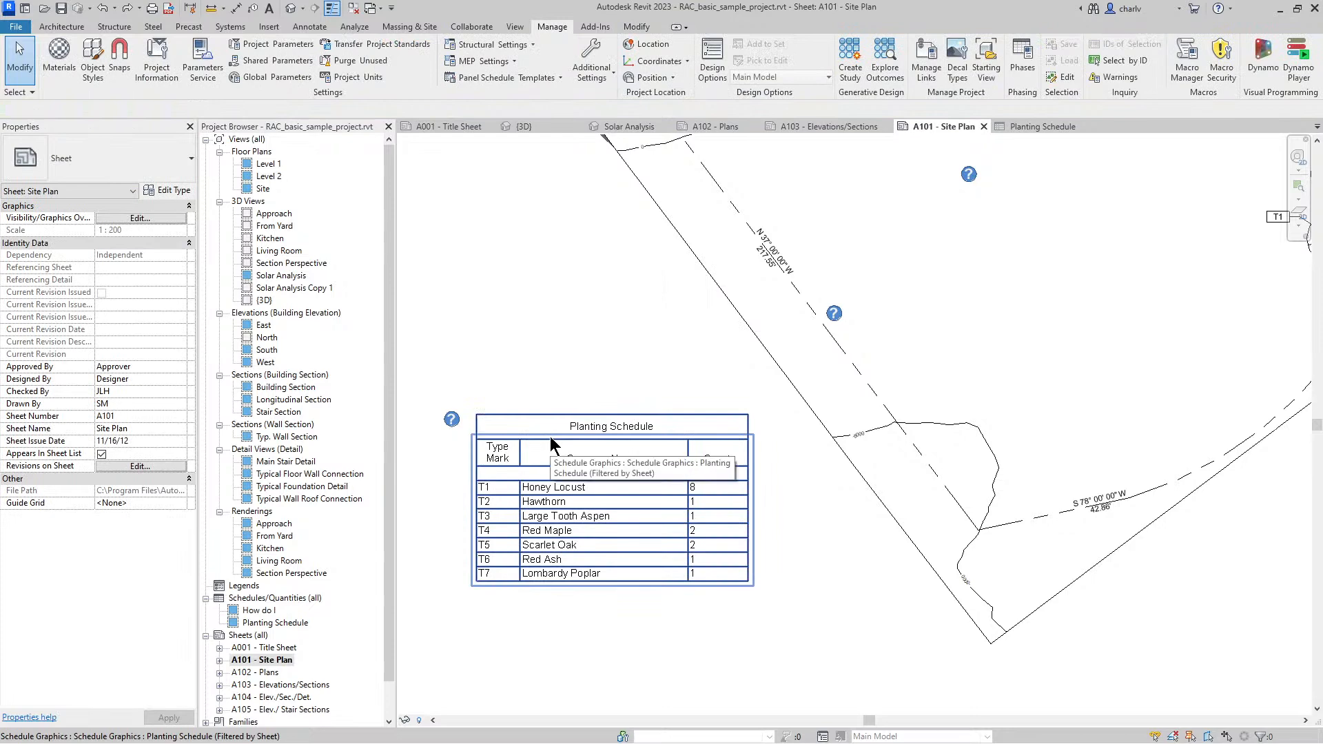
pyautogui.scroll(-5, 583, 433)
pyautogui.moveTo(656, 387); pyautogui.dragTo(646, 401, button='middle')
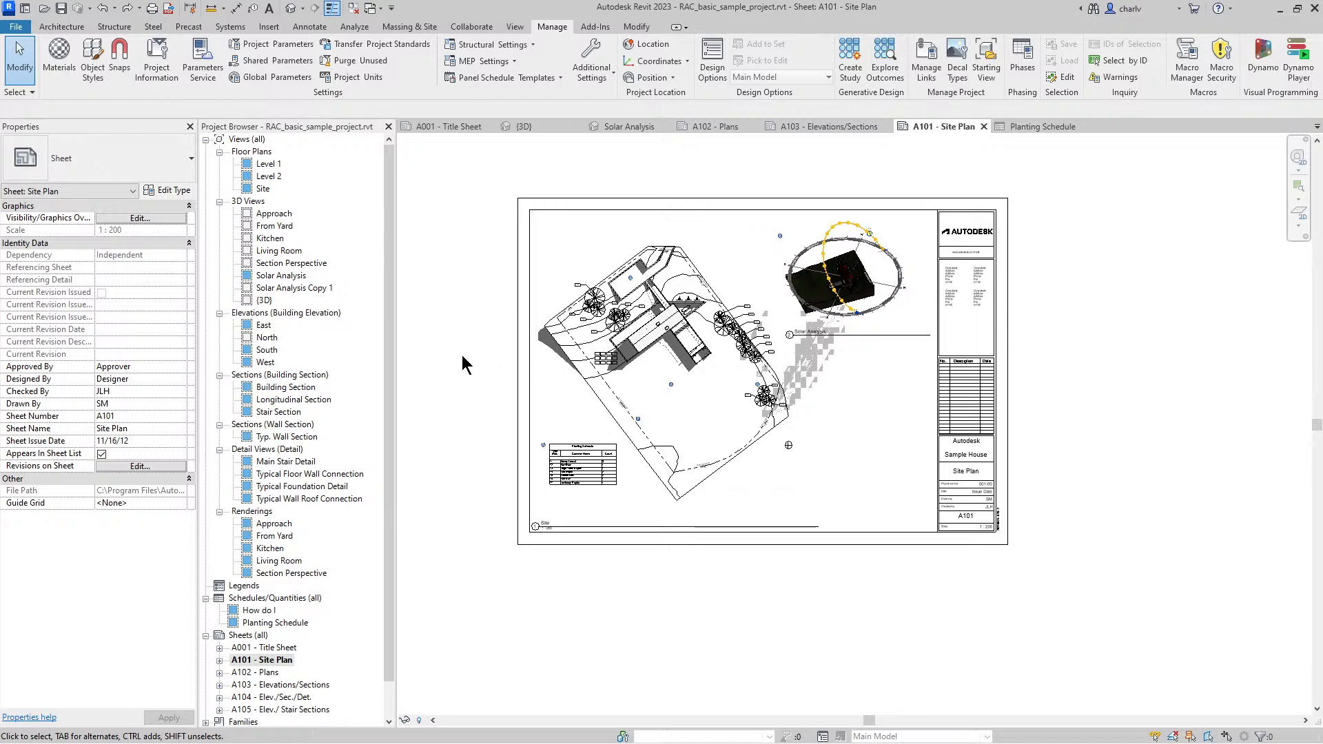
pyautogui.hotkey('alt', 'Tab')
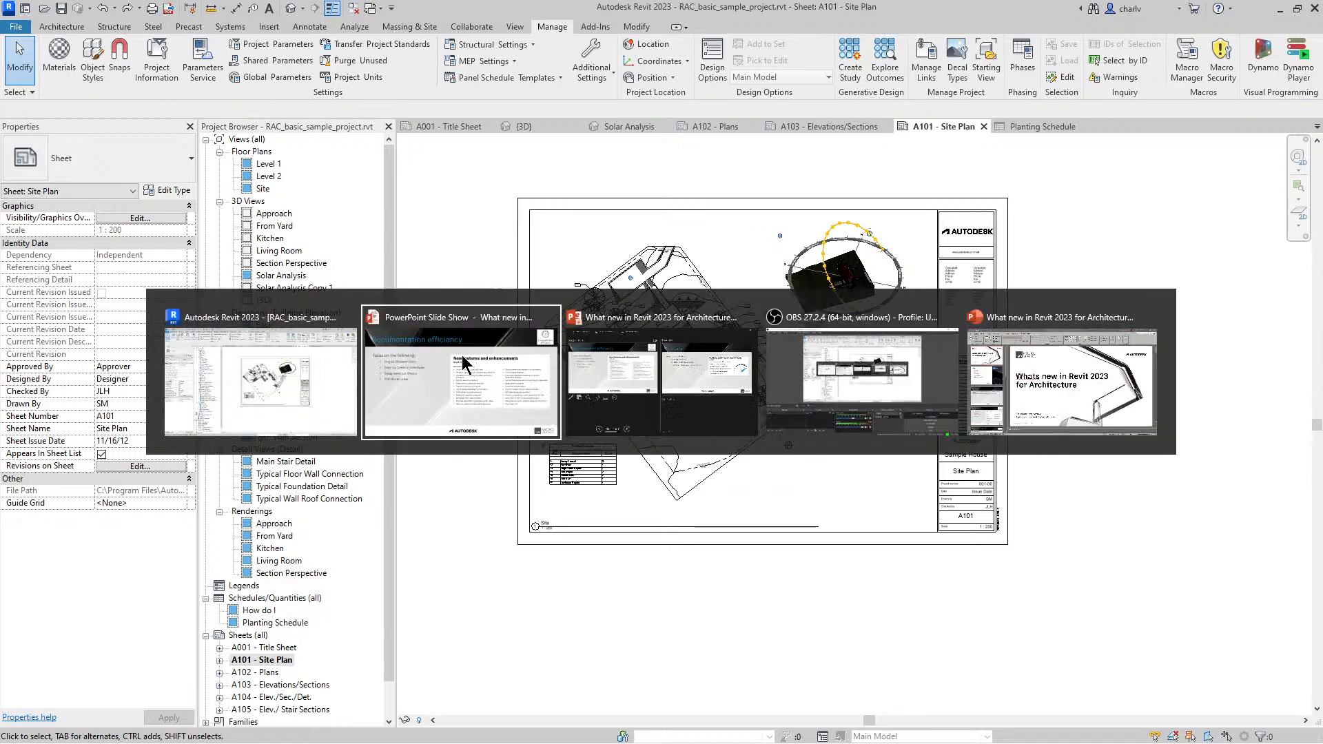